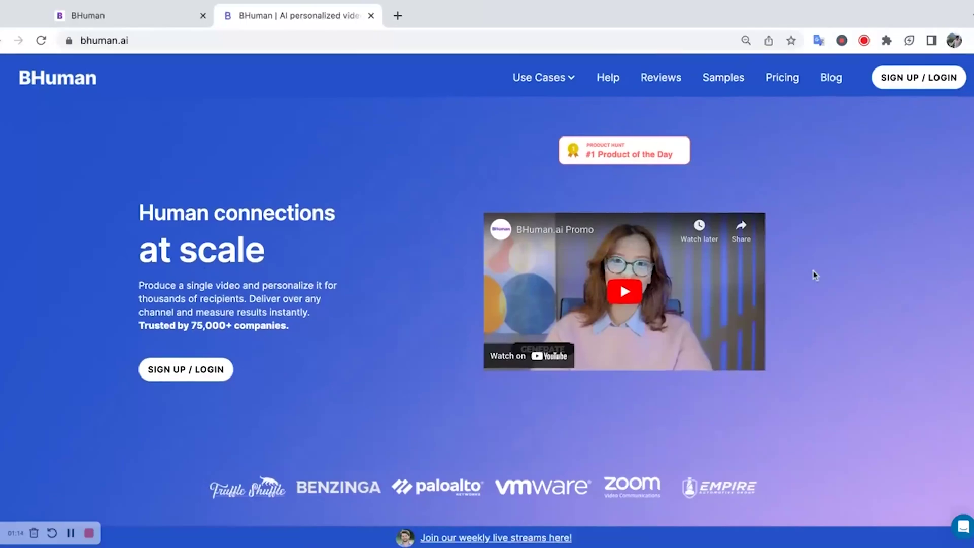
- Return to BHuman's campaigns dashboard through the footer's Contact link
{"action": "scroll", "coordinate": [813, 274], "scroll_direction": "down", "scroll_amount": 20}
{"action": "left_click", "coordinate": [611, 394]}
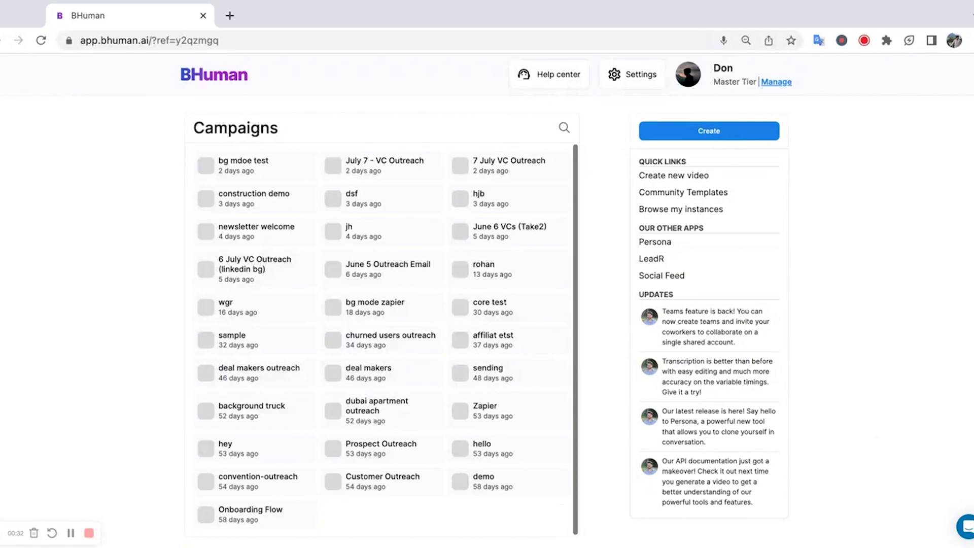
- Create a new BHuman video template named 'webflow-reply' and upload its source video
{"action": "left_click", "coordinate": [740, 137]}
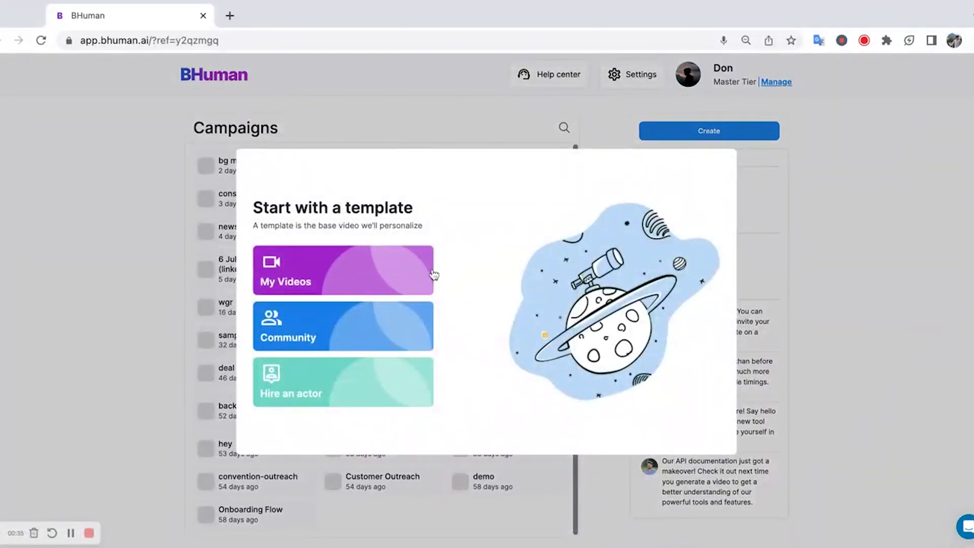
{"action": "left_click", "coordinate": [431, 274]}
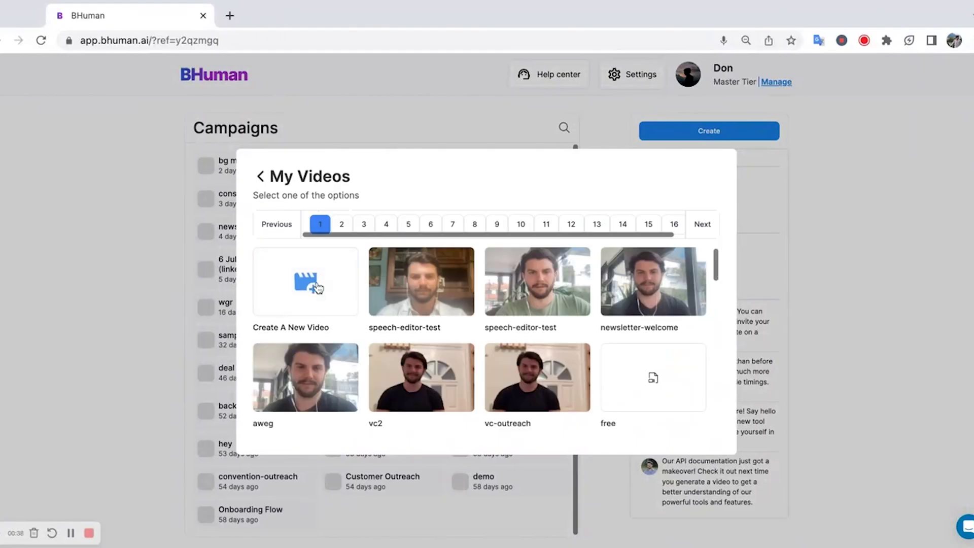
{"action": "left_click", "coordinate": [314, 283]}
{"action": "left_click", "coordinate": [443, 342]}
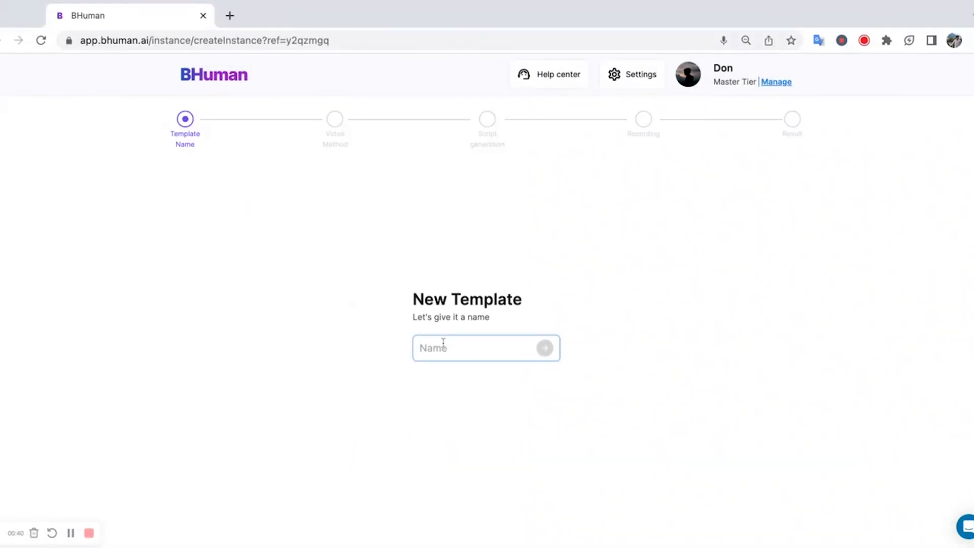
{"action": "type", "text": "webflow-"}
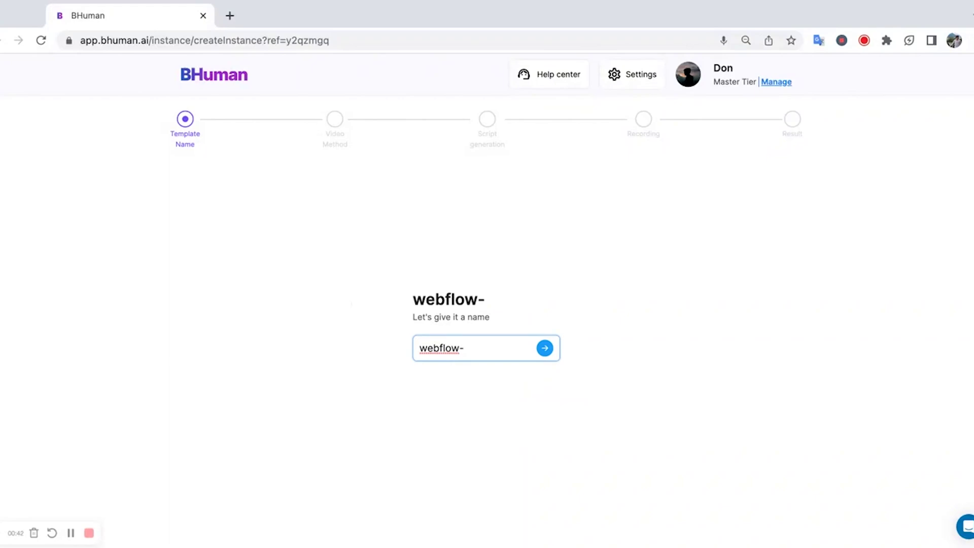
{"action": "type", "text": "reply"}
{"action": "left_click", "coordinate": [544, 349]}
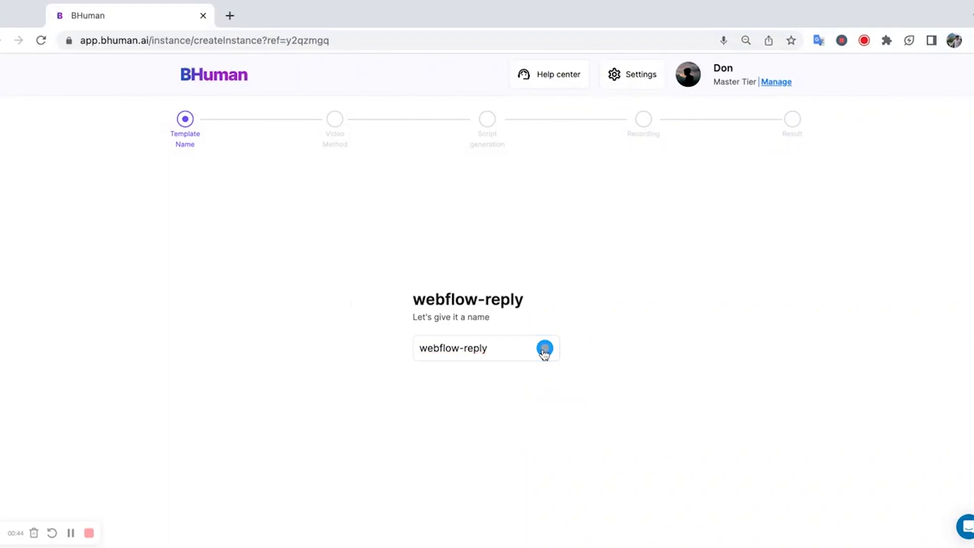
{"action": "left_click", "coordinate": [544, 355]}
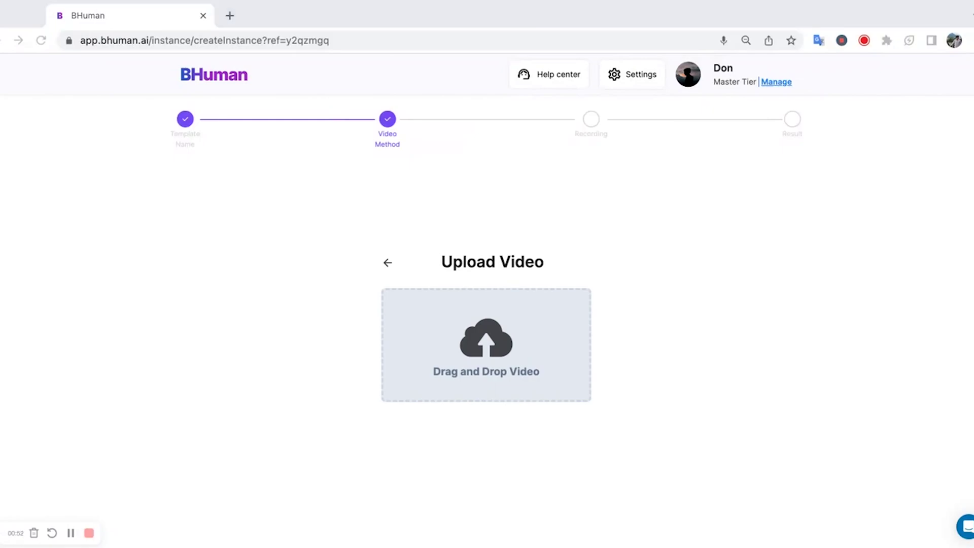
{"action": "key", "text": "Return"}
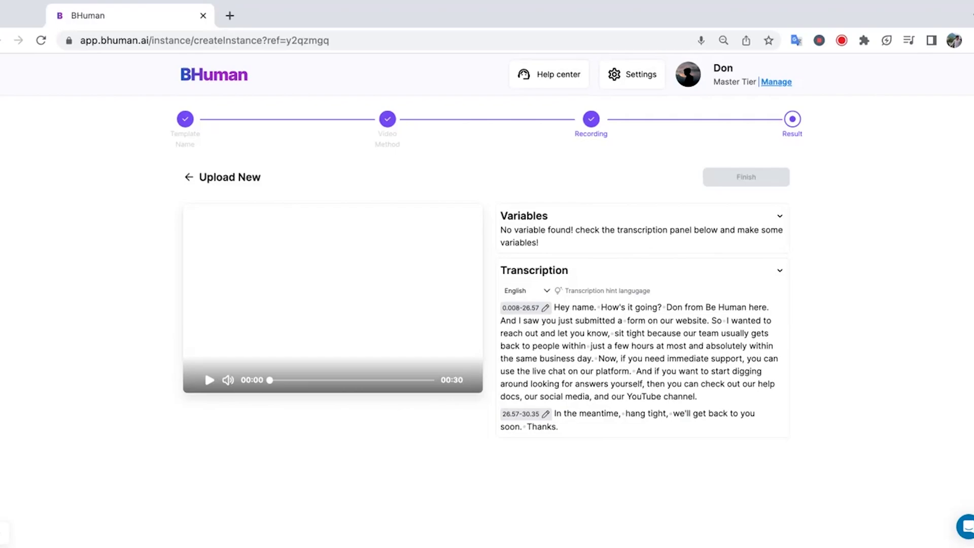
- Make the transcript word 'name.' a 'first name' variable and finish the template
{"action": "double_click", "coordinate": [583, 308]}
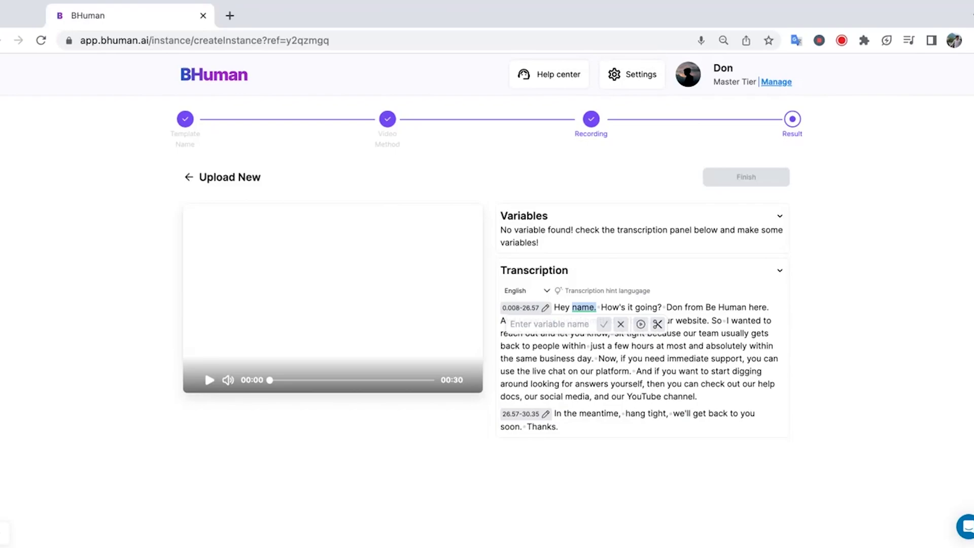
{"action": "type", "text": "first name"}
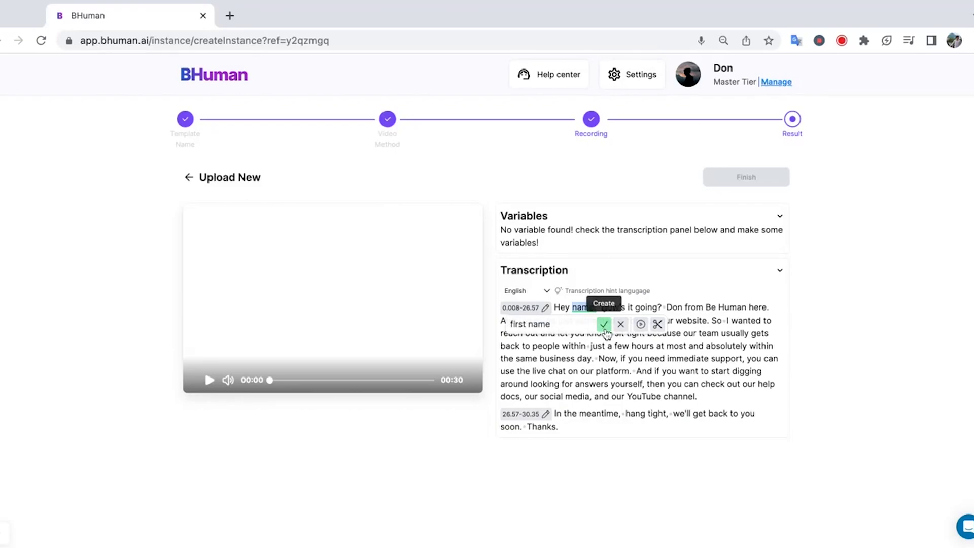
{"action": "left_click", "coordinate": [604, 325]}
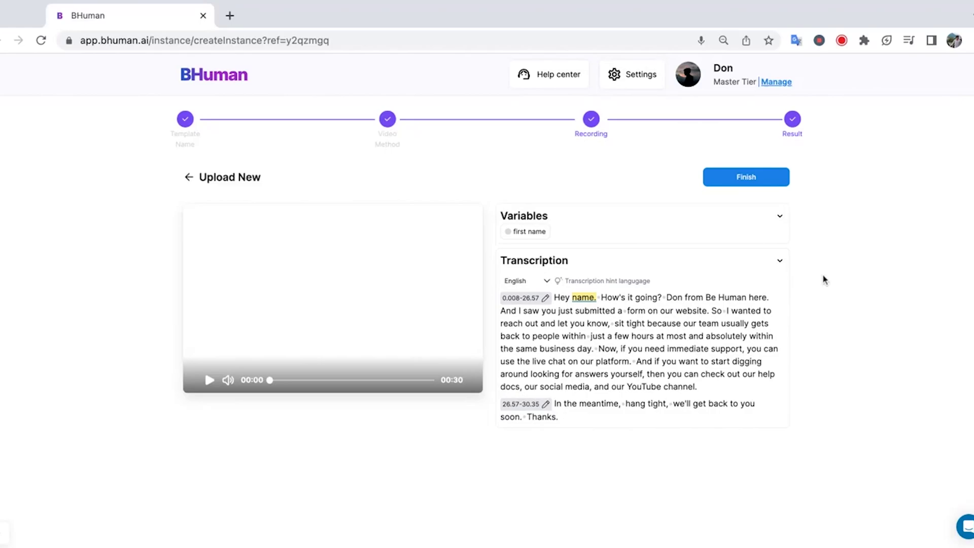
{"action": "left_click", "coordinate": [748, 184]}
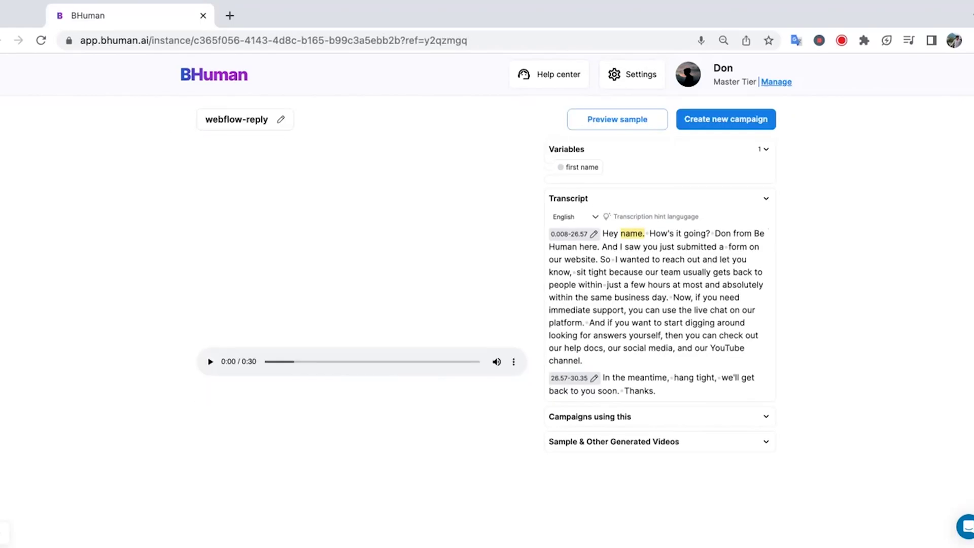
- Create a campaign named 'webflow zapier' with its industry set to Marketing
{"action": "left_click", "coordinate": [744, 127]}
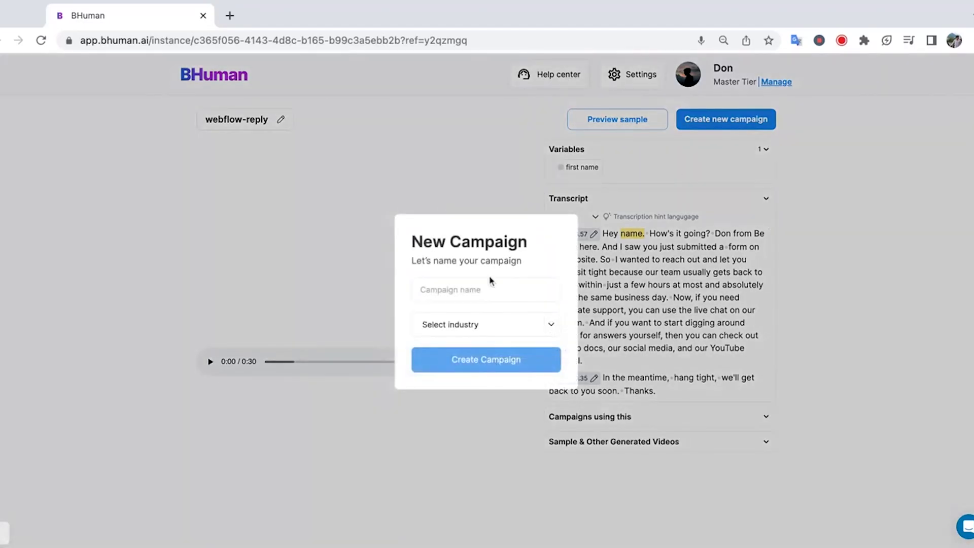
{"action": "left_click", "coordinate": [467, 300]}
{"action": "type", "text": "x"}
{"action": "key", "text": "BackSpace"}
{"action": "type", "text": "webflow zapier"}
{"action": "left_click", "coordinate": [496, 355]}
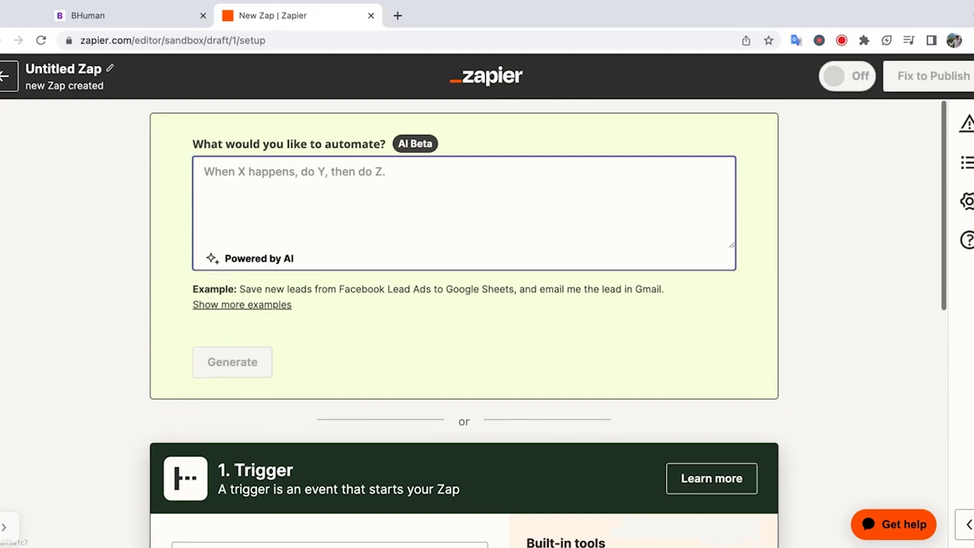
- Rename the zap to 'Webflow Video Reply'
{"action": "left_click", "coordinate": [109, 71]}
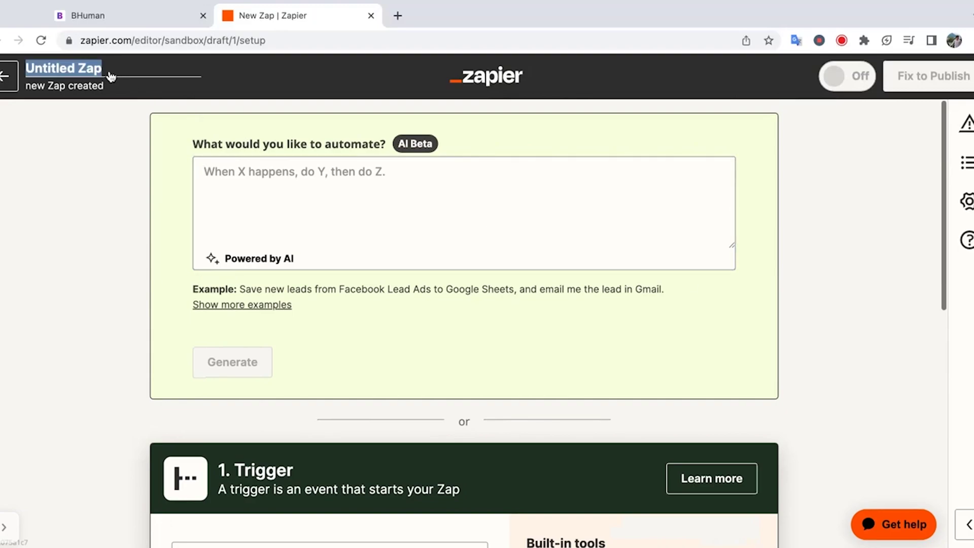
{"action": "type", "text": "Webflow Video Reply"}
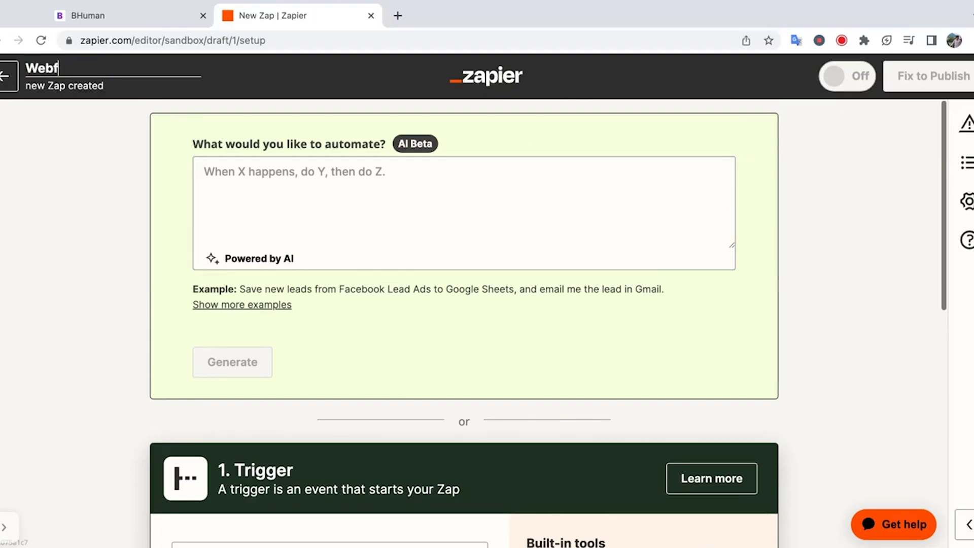
{"action": "key", "text": "Return"}
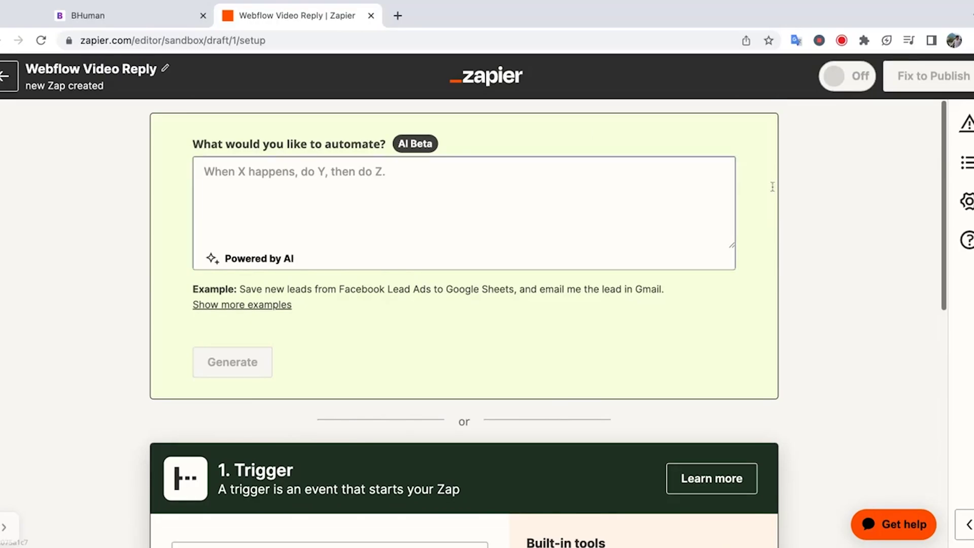
- Set the trigger app to Webflow with the Form Submission event
{"action": "scroll", "coordinate": [898, 224], "scroll_direction": "down", "scroll_amount": 5}
{"action": "scroll", "coordinate": [898, 223], "scroll_direction": "down", "scroll_amount": 1}
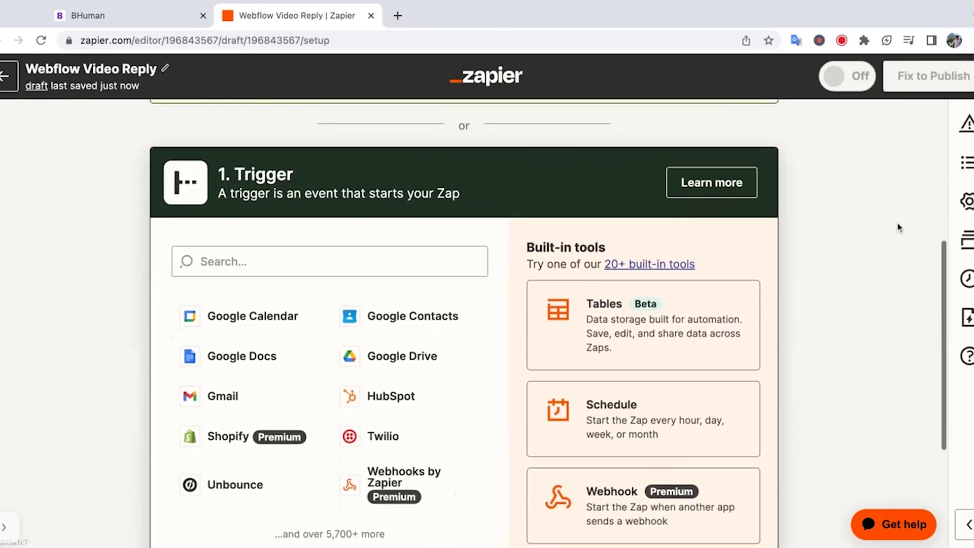
{"action": "left_click", "coordinate": [320, 233]}
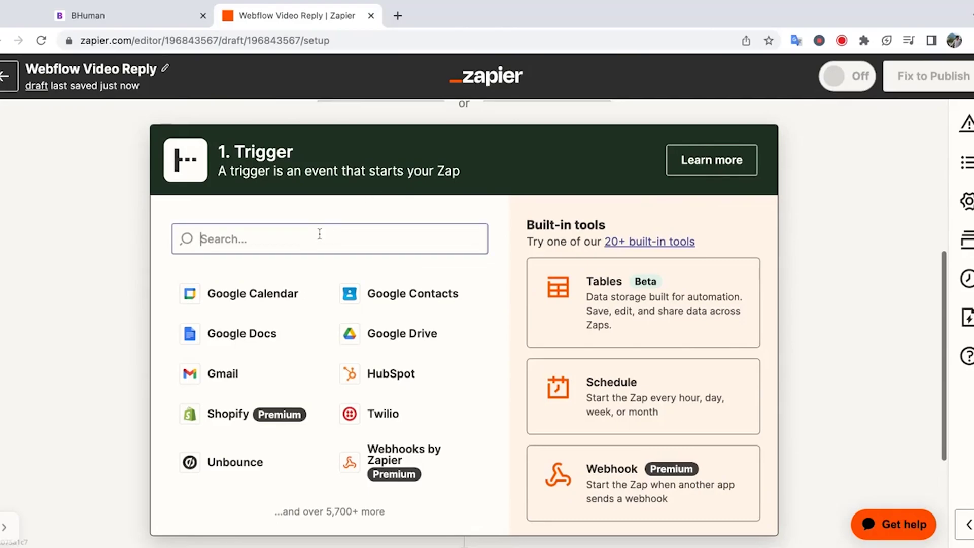
{"action": "type", "text": "wefo"}
{"action": "key", "text": "BackSpace"}
{"action": "key", "text": "BackSpace"}
{"action": "key", "text": "BackSpace"}
{"action": "type", "text": "ebflow"}
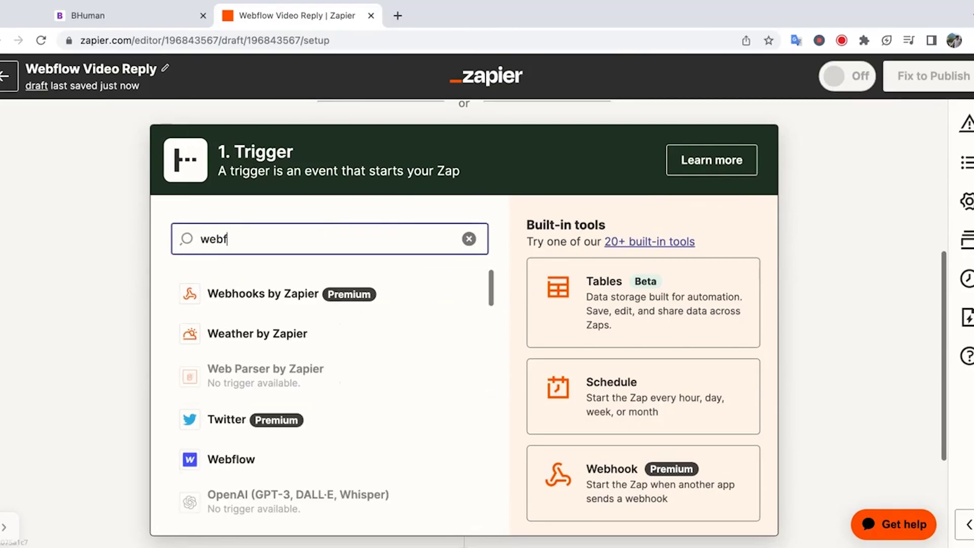
{"action": "left_click", "coordinate": [307, 290]}
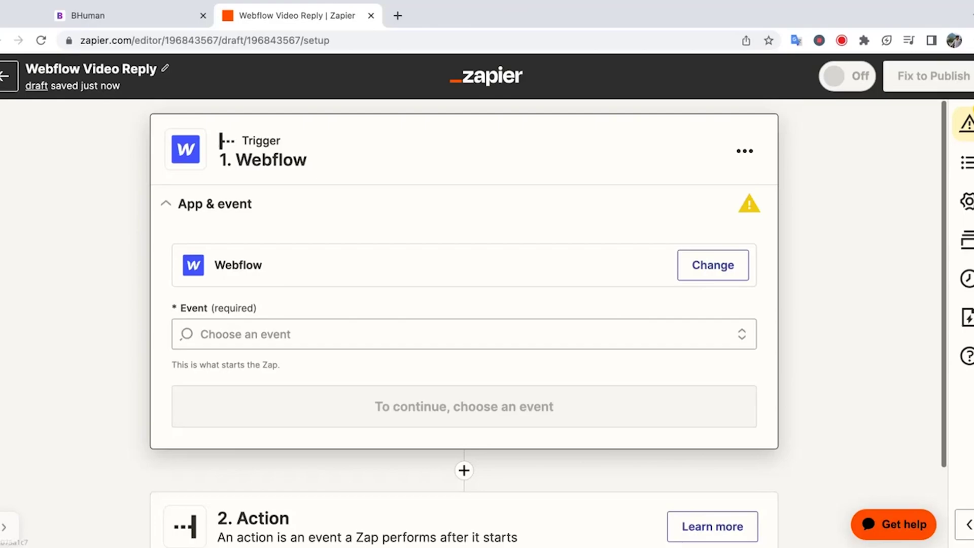
{"action": "left_click", "coordinate": [292, 332]}
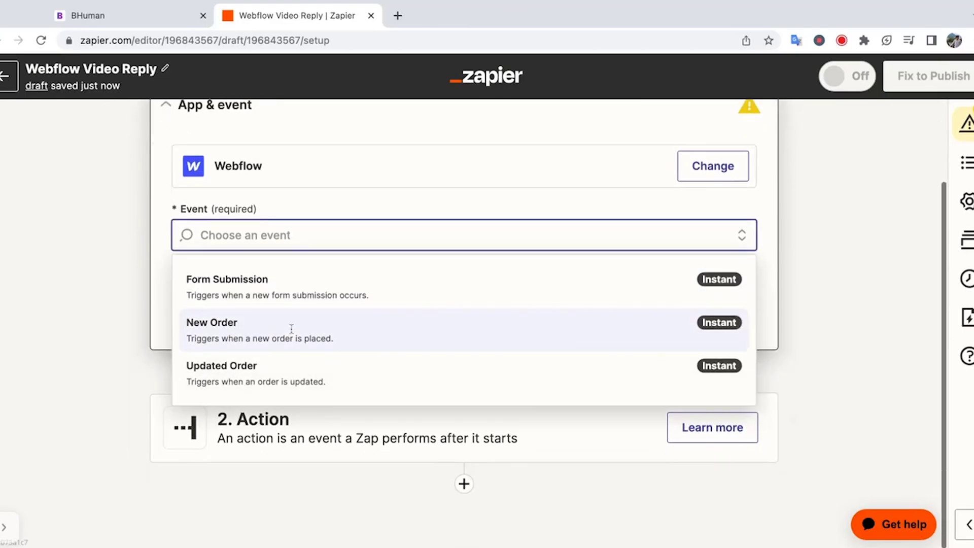
{"action": "left_click", "coordinate": [272, 297]}
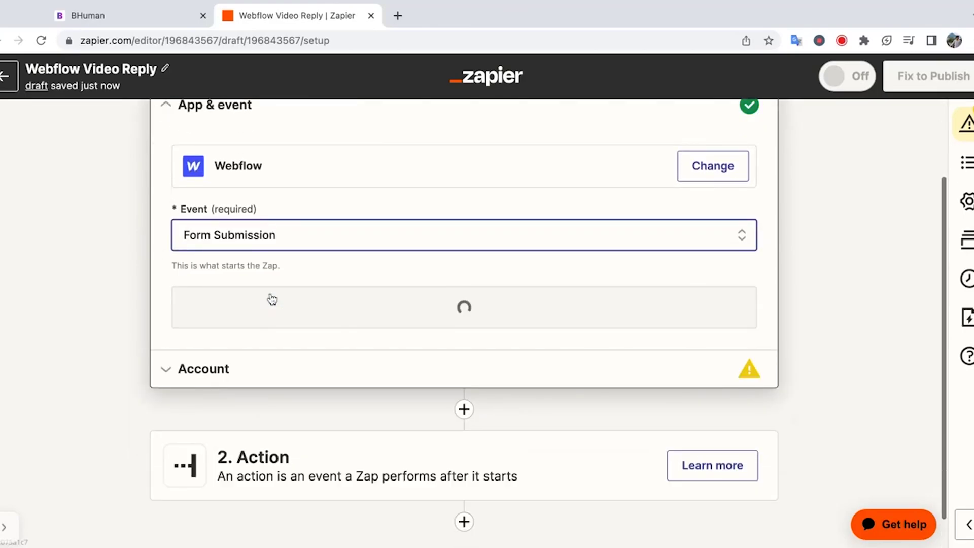
{"action": "left_click", "coordinate": [272, 301]}
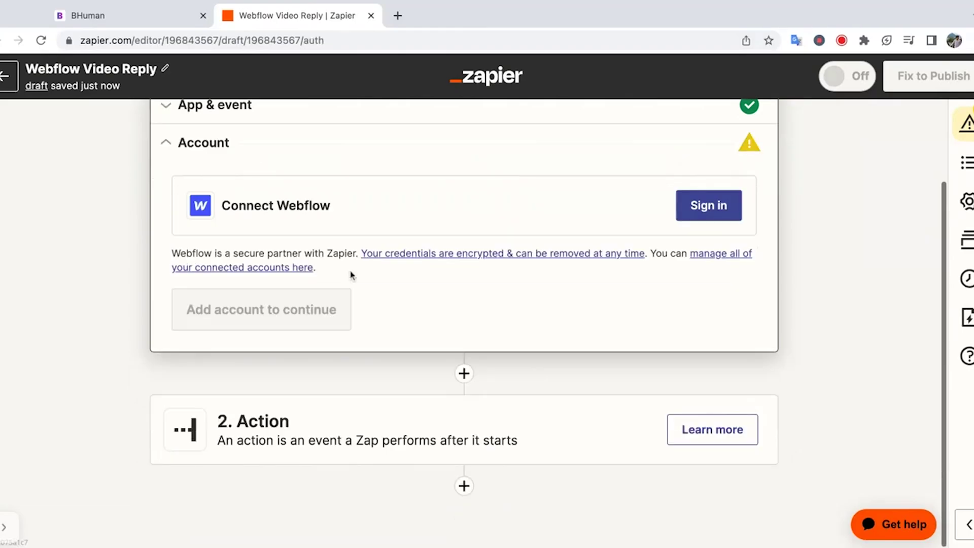
- Connect the Webflow account, trigger on the message form, and accept the test submission
{"action": "left_click", "coordinate": [698, 223]}
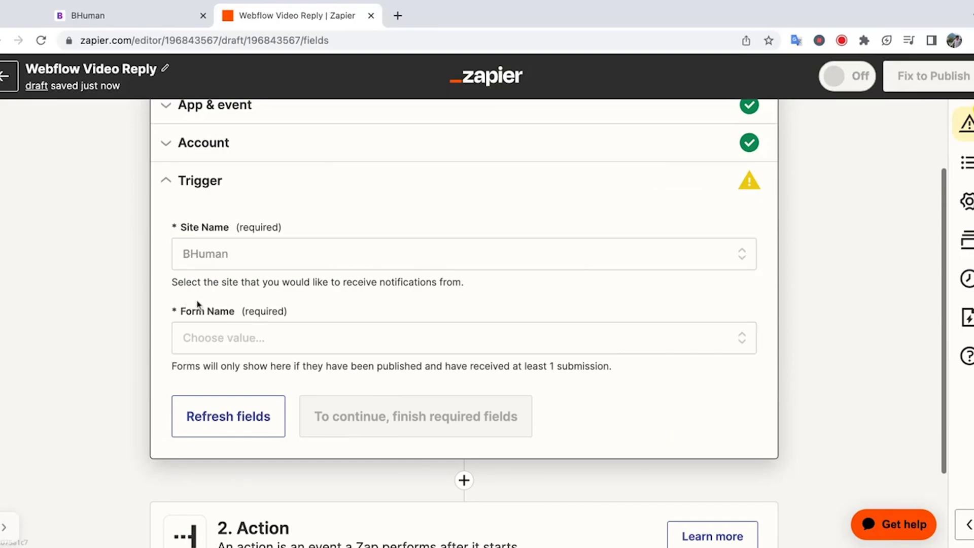
{"action": "left_click", "coordinate": [258, 330]}
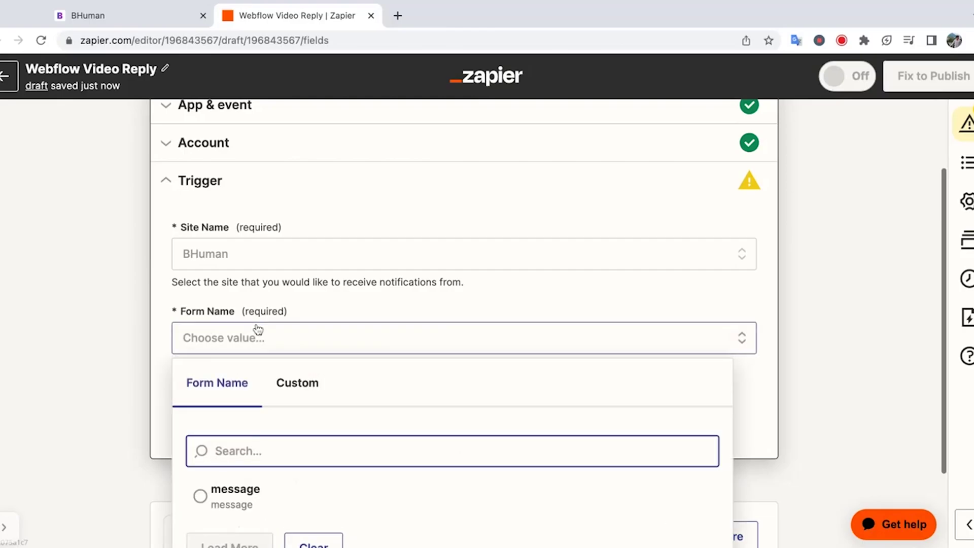
{"action": "scroll", "coordinate": [375, 342], "scroll_direction": "down", "scroll_amount": 2}
{"action": "left_click", "coordinate": [320, 420]}
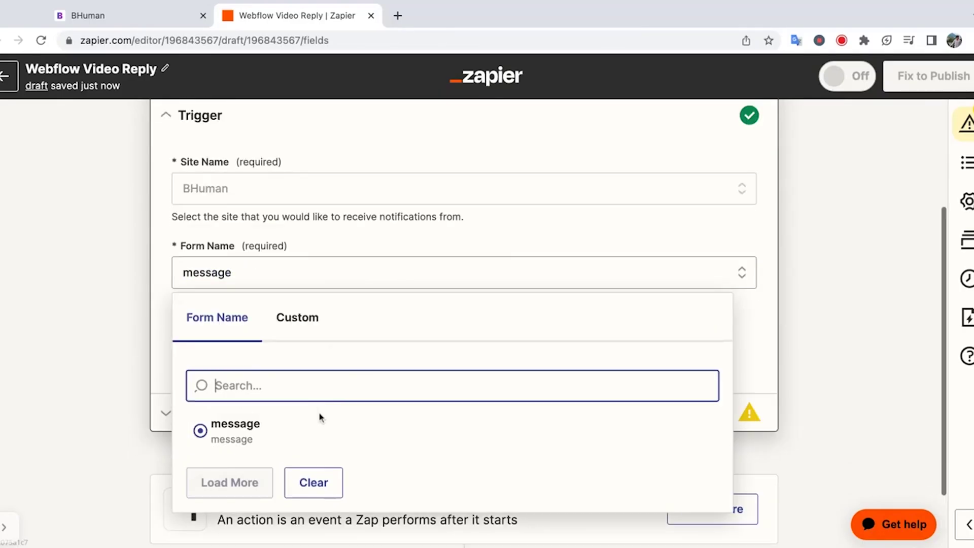
{"action": "left_click", "coordinate": [330, 370]}
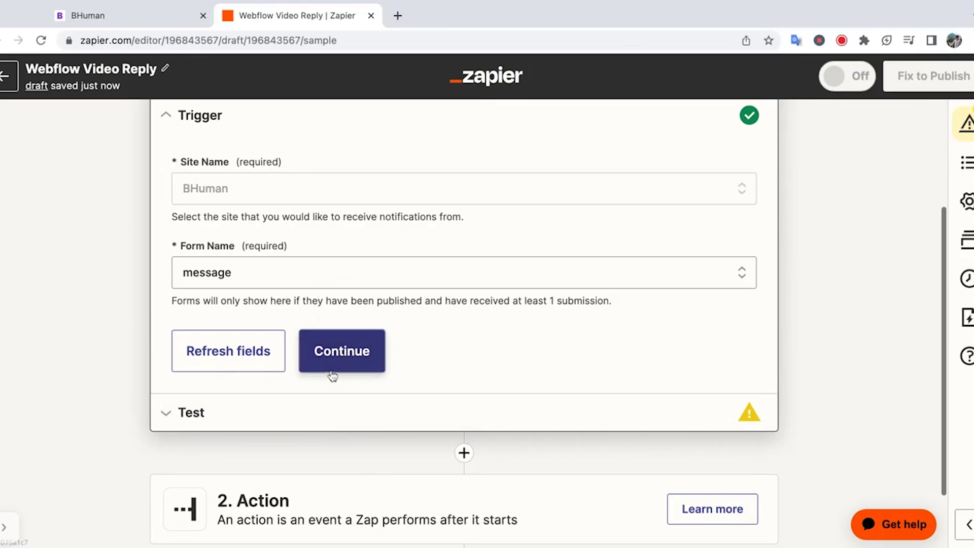
{"action": "left_click", "coordinate": [454, 373]}
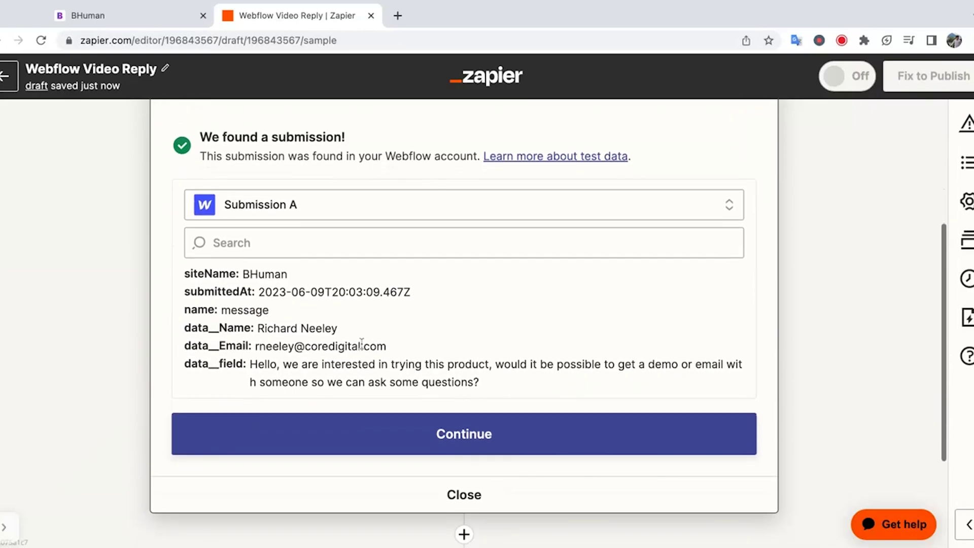
{"action": "left_click", "coordinate": [502, 436]}
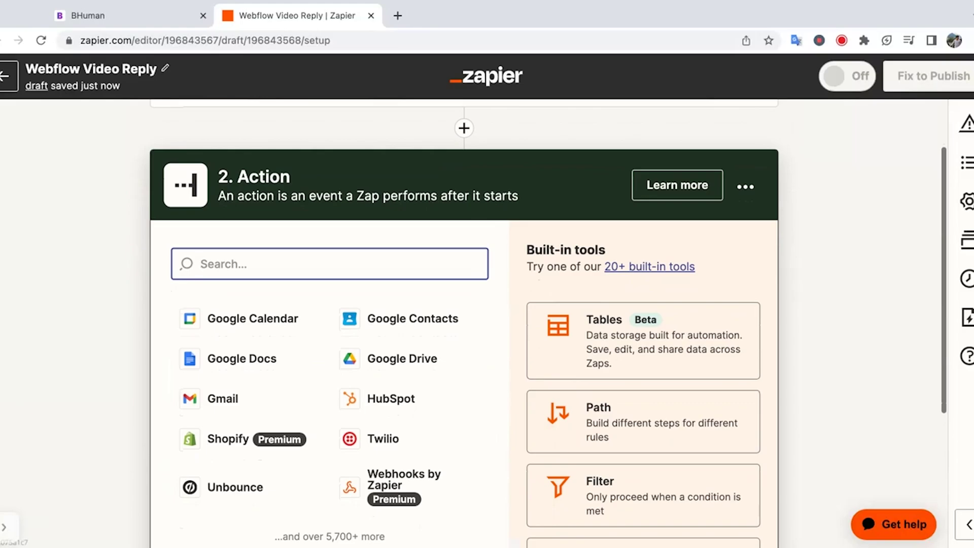
{"action": "left_click", "coordinate": [463, 184]}
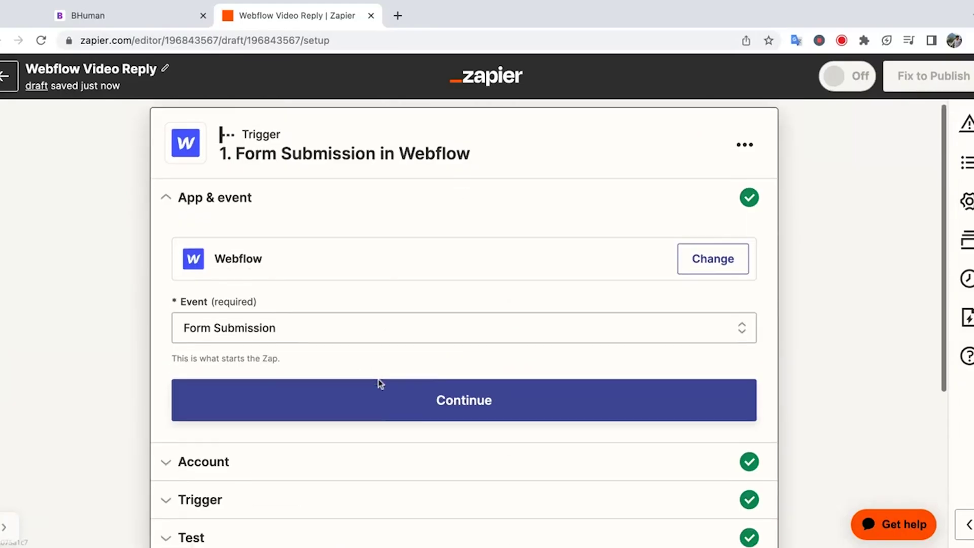
{"action": "left_click", "coordinate": [380, 386]}
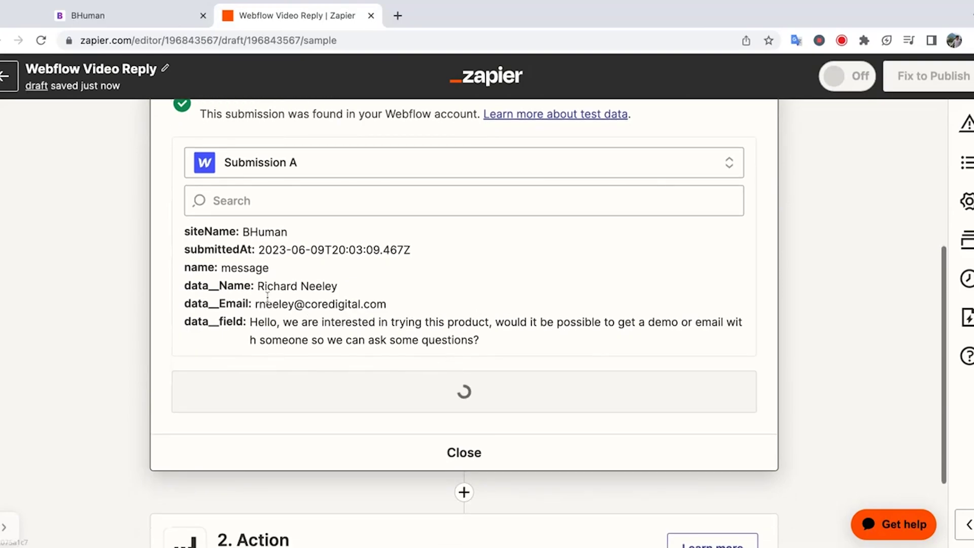
{"action": "double_click", "coordinate": [260, 286]}
{"action": "left_click_drag", "start_coordinate": [260, 286], "coordinate": [337, 287]}
{"action": "left_click", "coordinate": [343, 292]}
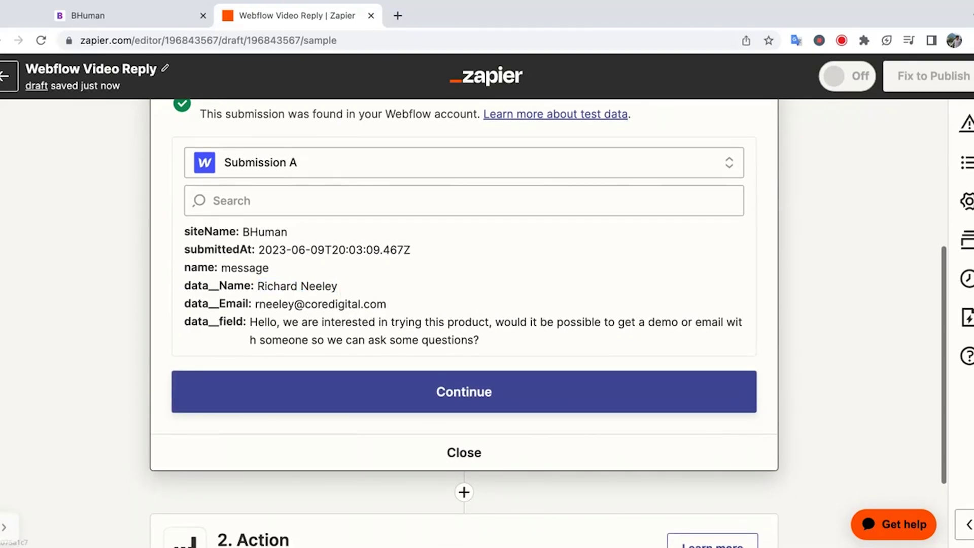
{"action": "left_click_drag", "start_coordinate": [338, 286], "coordinate": [257, 286]}
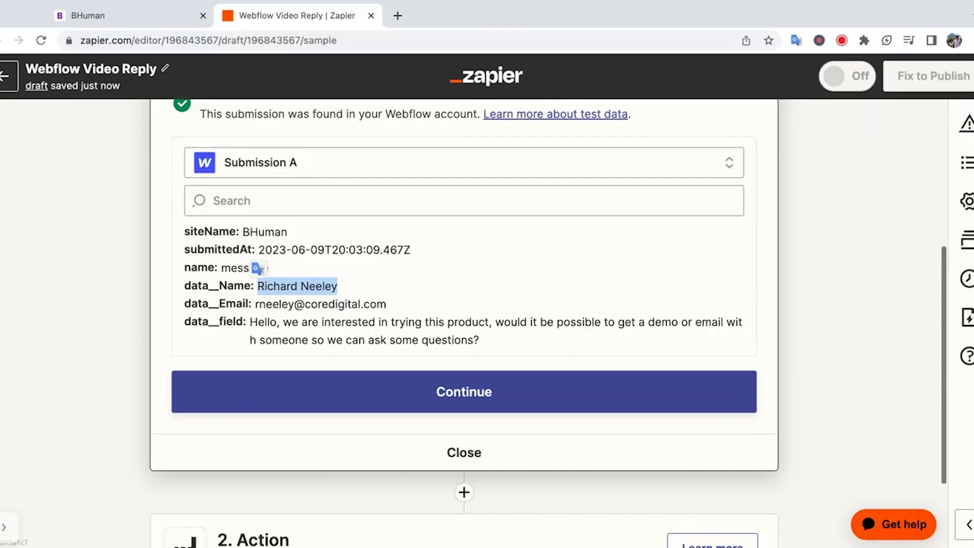
{"action": "left_click", "coordinate": [297, 287]}
{"action": "scroll", "coordinate": [355, 294], "scroll_direction": "down", "scroll_amount": 3}
{"action": "left_click", "coordinate": [363, 298]}
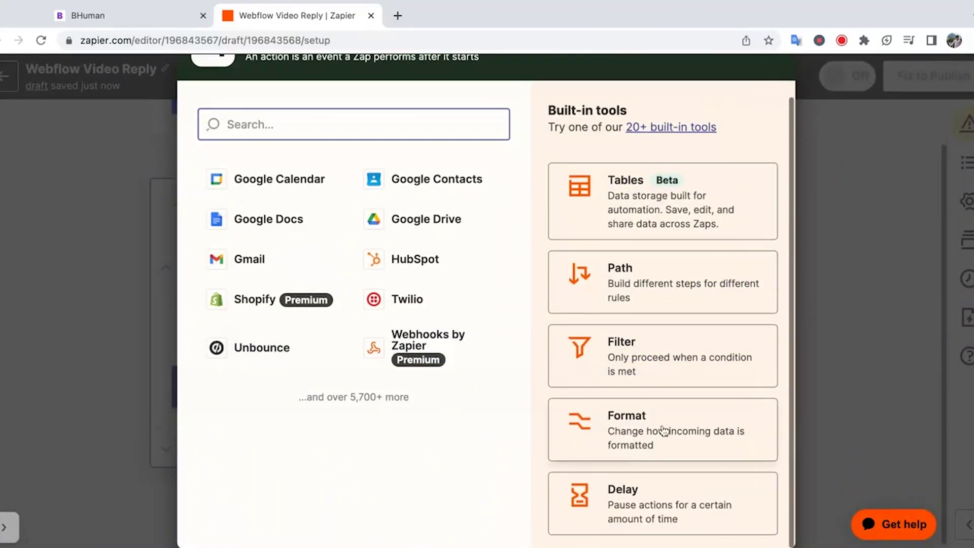
{"action": "left_click", "coordinate": [663, 429]}
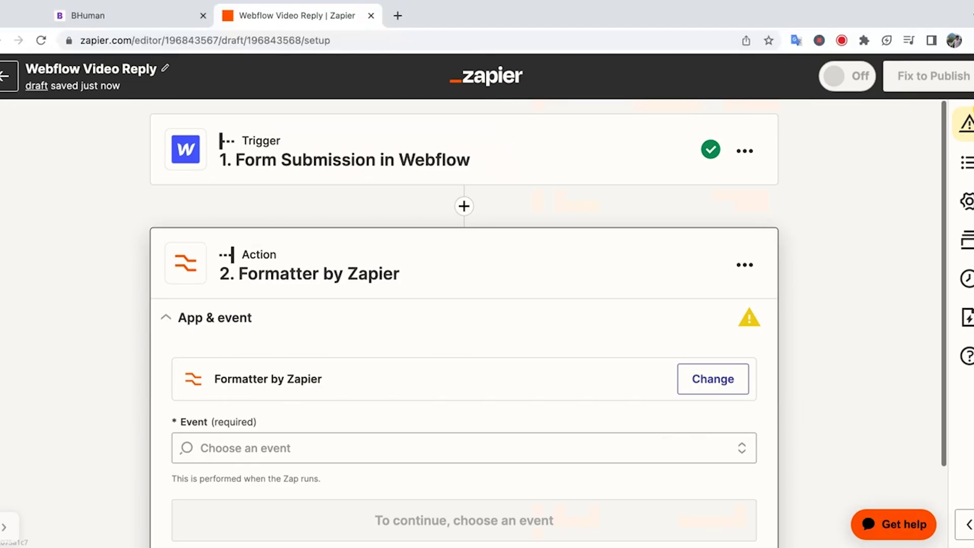
- Set the Formatter step's event to Text with the Split Text transform
{"action": "scroll", "coordinate": [667, 361], "scroll_direction": "down", "scroll_amount": 3}
{"action": "left_click", "coordinate": [653, 354]}
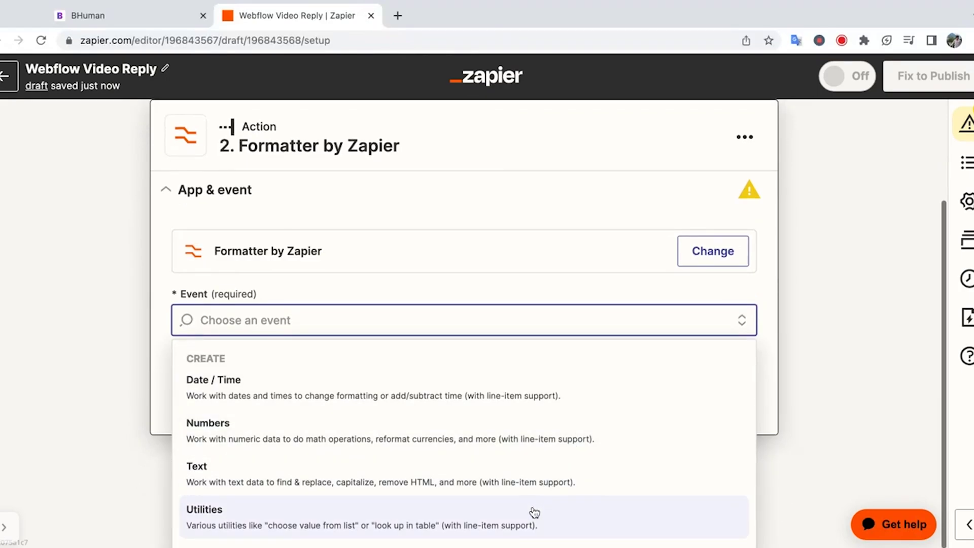
{"action": "left_click", "coordinate": [525, 489]}
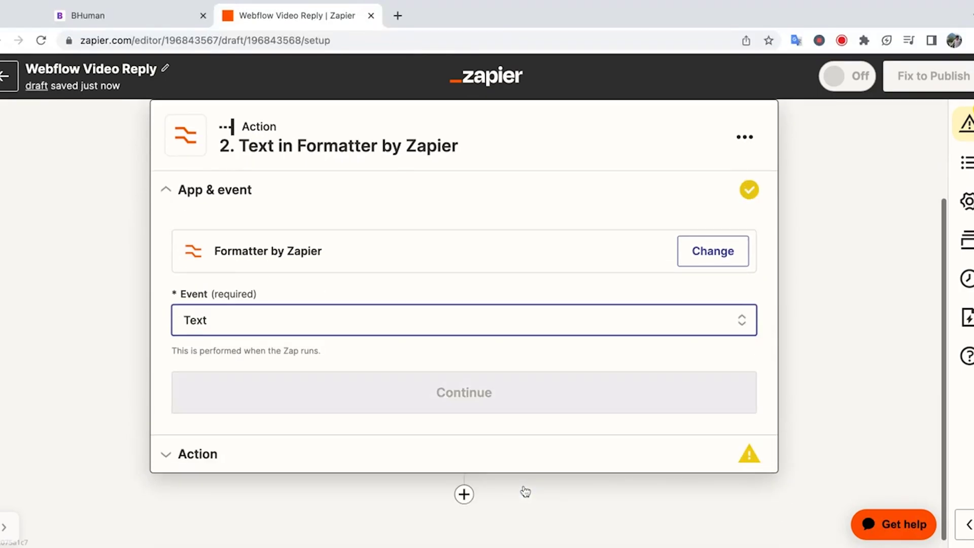
{"action": "left_click", "coordinate": [503, 406]}
{"action": "left_click", "coordinate": [471, 435]}
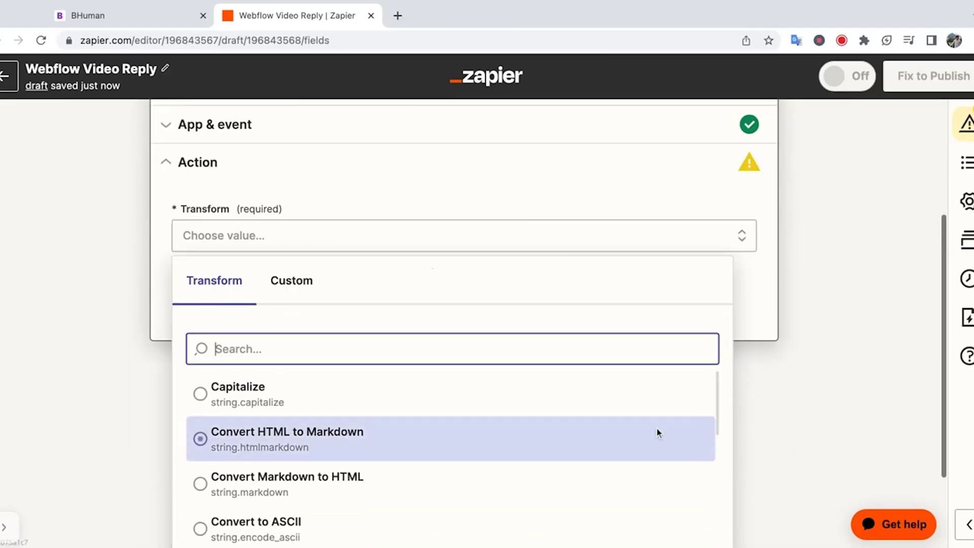
{"action": "scroll", "coordinate": [656, 433], "scroll_direction": "down", "scroll_amount": 3}
{"action": "scroll", "coordinate": [657, 432], "scroll_direction": "down", "scroll_amount": 7}
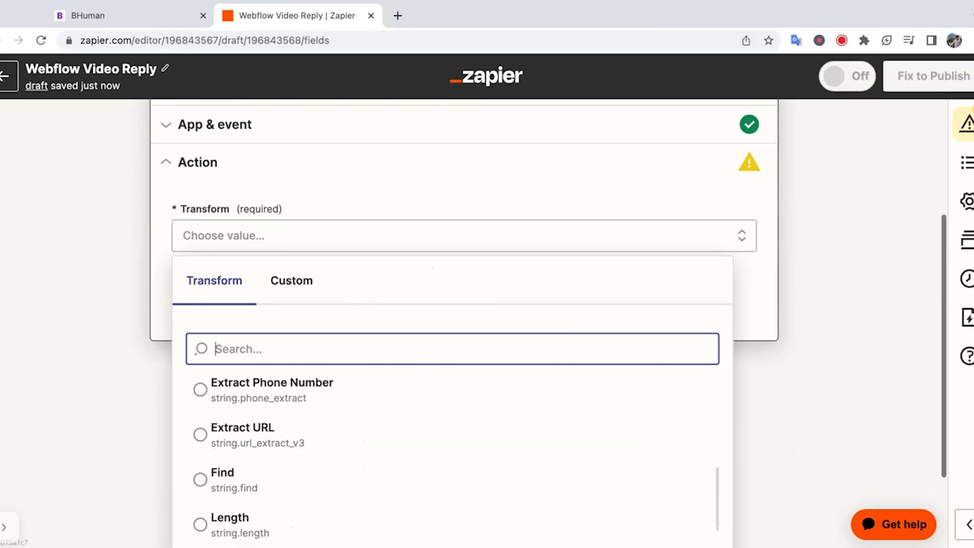
{"action": "scroll", "coordinate": [594, 430], "scroll_direction": "down", "scroll_amount": 4}
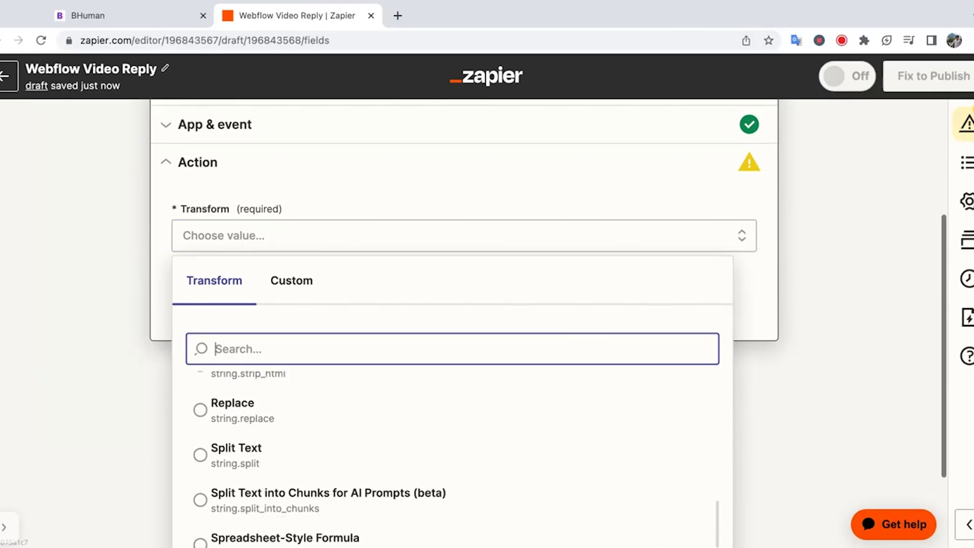
{"action": "left_click", "coordinate": [593, 431]}
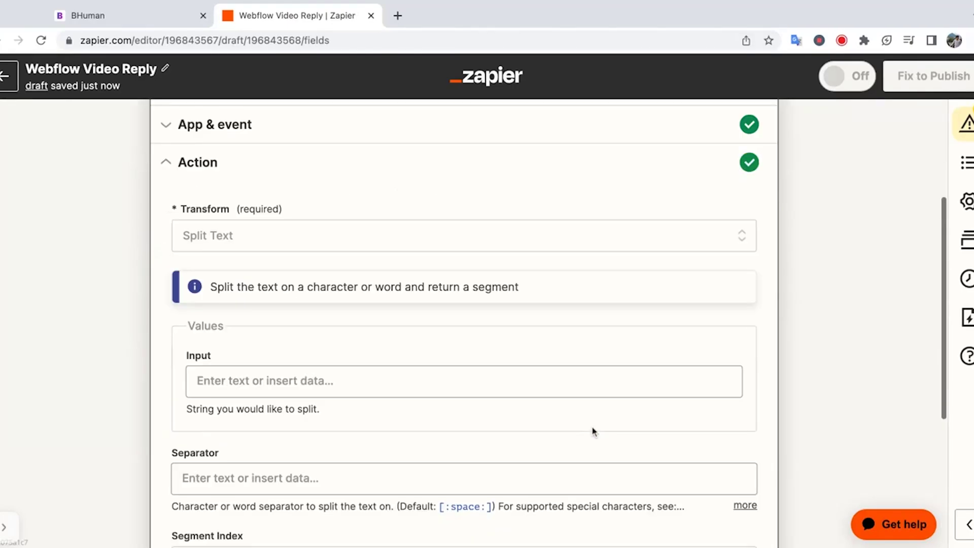
- Use the submitted Data Name as the input, keeping the default space separator
{"action": "left_click", "coordinate": [414, 384]}
{"action": "scroll", "coordinate": [507, 416], "scroll_direction": "down", "scroll_amount": 2}
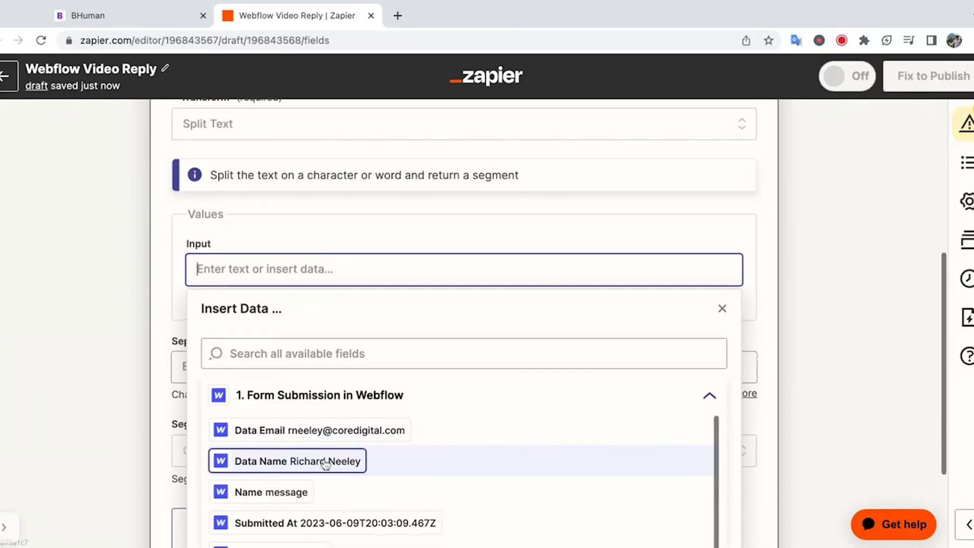
{"action": "left_click", "coordinate": [324, 462]}
{"action": "left_click", "coordinate": [123, 393]}
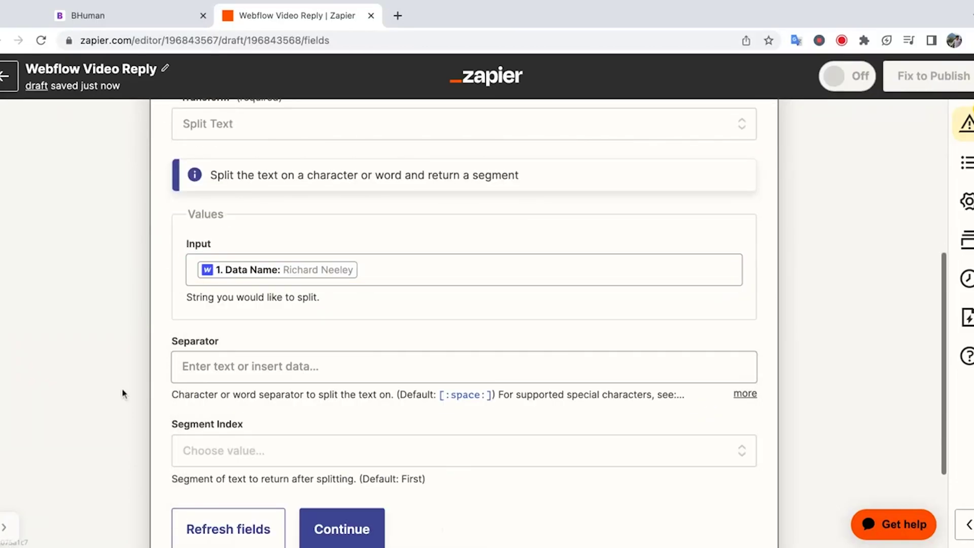
{"action": "left_click", "coordinate": [274, 385]}
{"action": "left_click", "coordinate": [123, 323]}
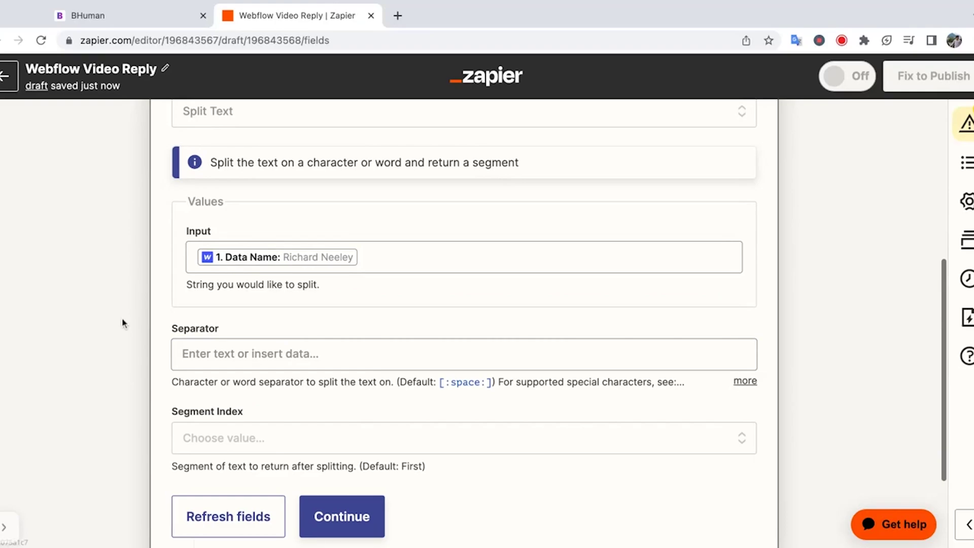
{"action": "scroll", "coordinate": [483, 377], "scroll_direction": "down", "scroll_amount": 1}
{"action": "left_click_drag", "start_coordinate": [497, 367], "coordinate": [399, 365]}
{"action": "left_click", "coordinate": [398, 364]}
{"action": "left_click", "coordinate": [310, 250]}
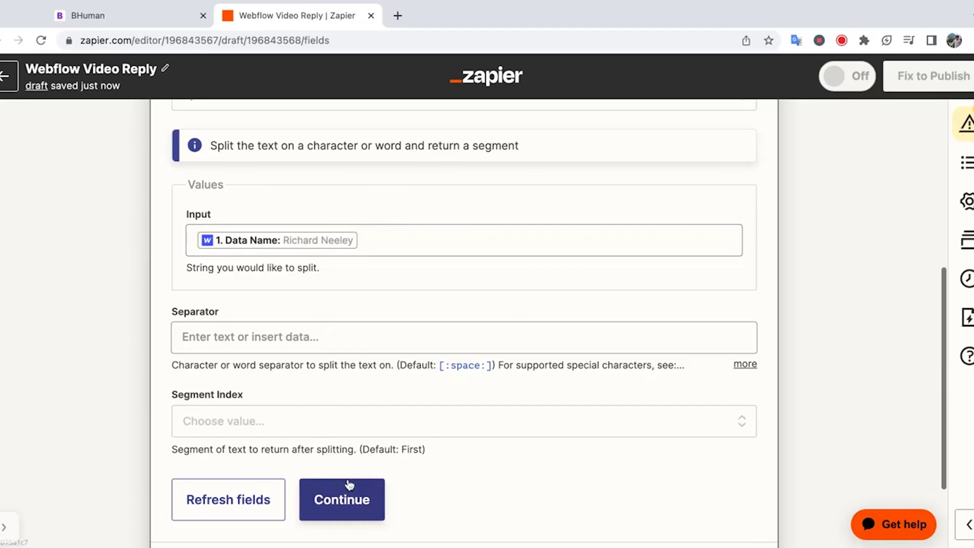
{"action": "scroll", "coordinate": [423, 494], "scroll_direction": "down", "scroll_amount": 1}
- Test the split so it returns the first name, then add a third step
{"action": "left_click", "coordinate": [369, 494]}
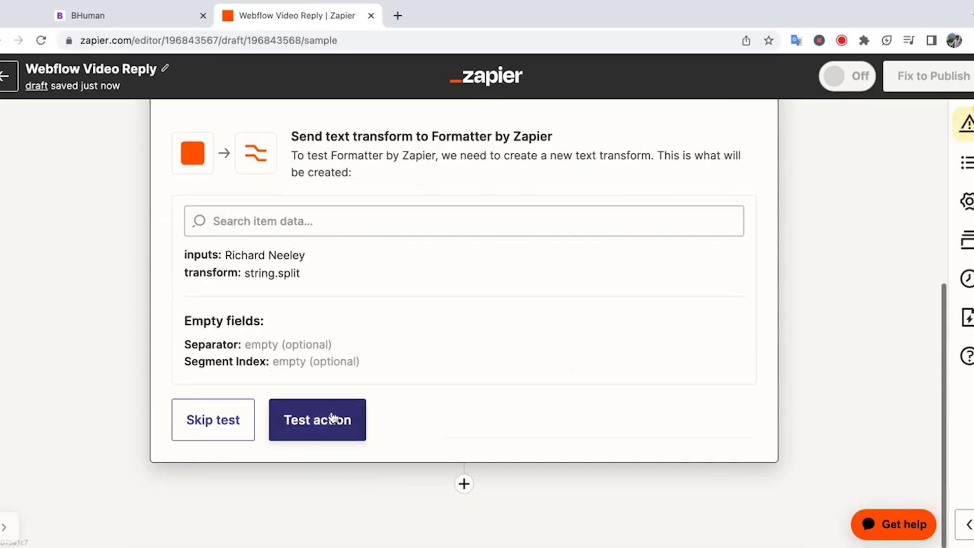
{"action": "left_click", "coordinate": [310, 424]}
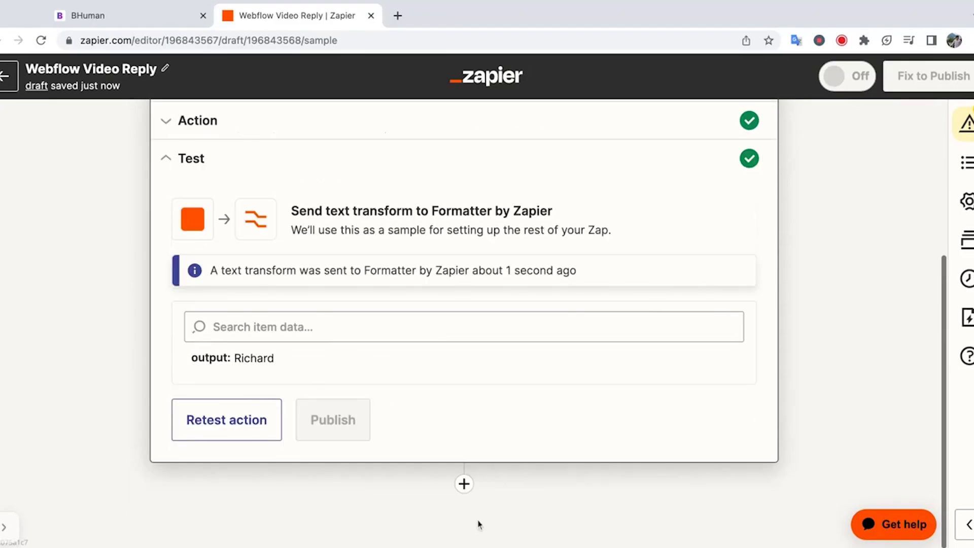
{"action": "scroll", "coordinate": [477, 482], "scroll_direction": "up", "scroll_amount": 5}
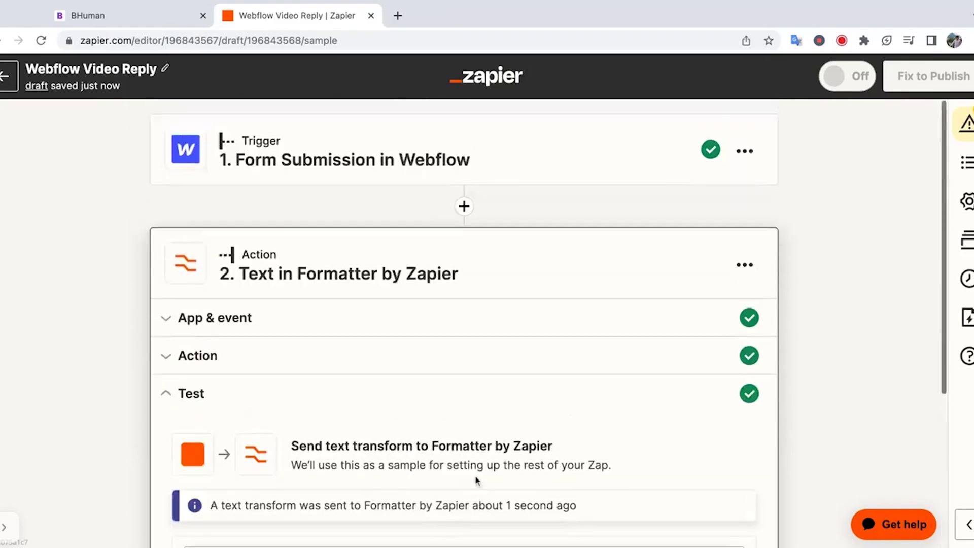
{"action": "scroll", "coordinate": [464, 320], "scroll_direction": "down", "scroll_amount": 5}
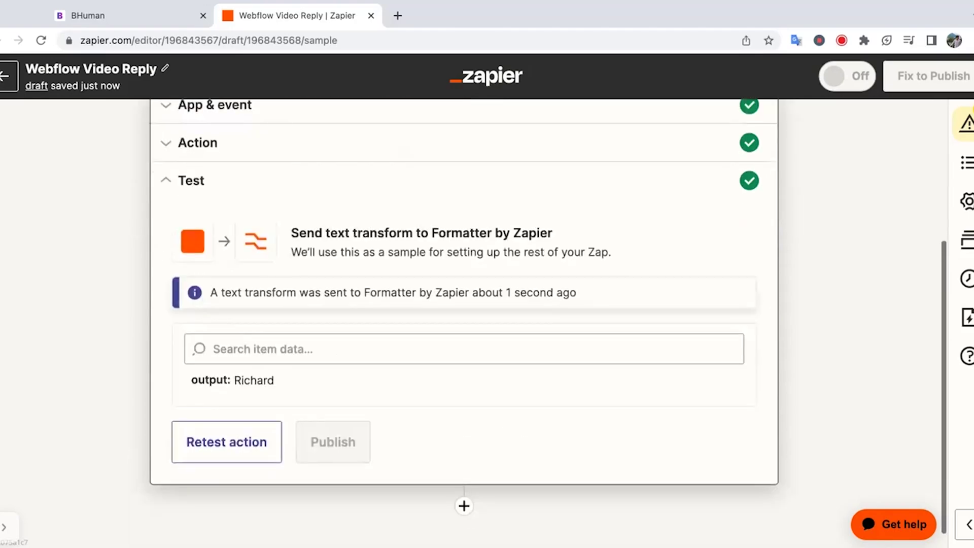
{"action": "left_click", "coordinate": [464, 484]}
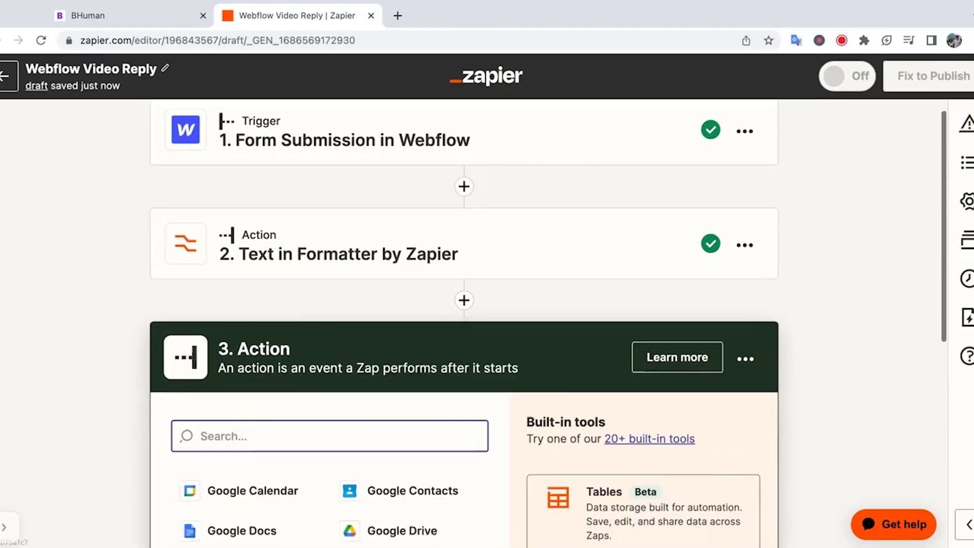
- Set step 3 to BHuman's New Video event and begin connecting a new BHuman account
{"action": "type", "text": "bhuman"}
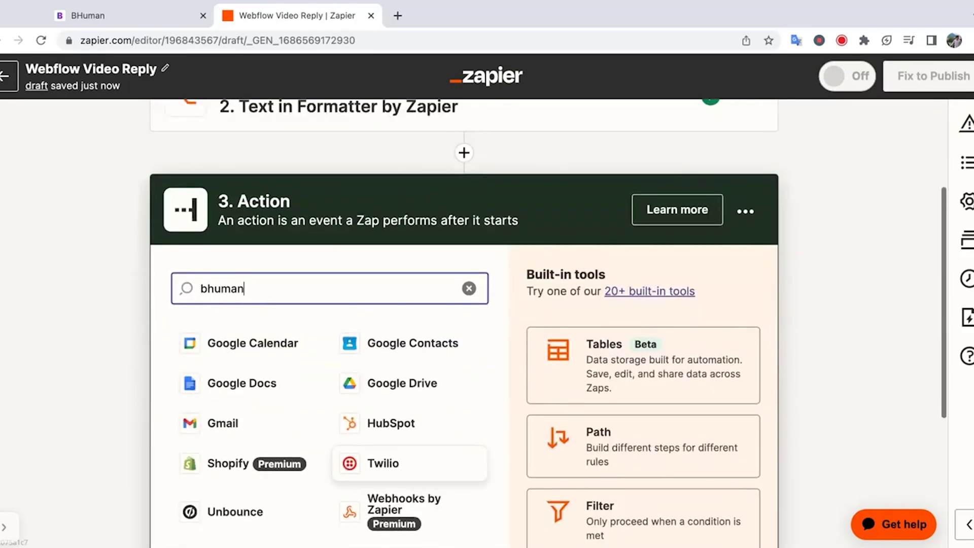
{"action": "left_click", "coordinate": [394, 351]}
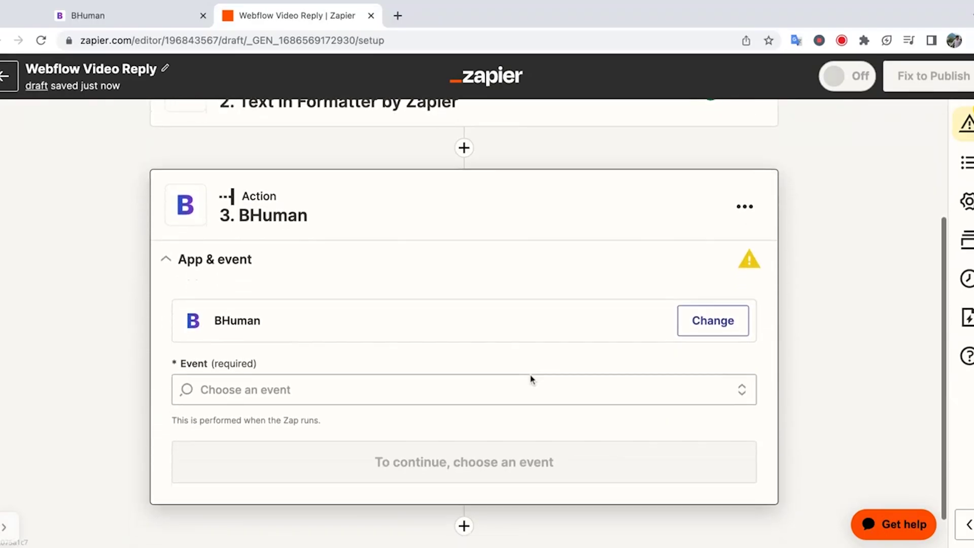
{"action": "left_click", "coordinate": [498, 378]}
{"action": "left_click", "coordinate": [449, 421]}
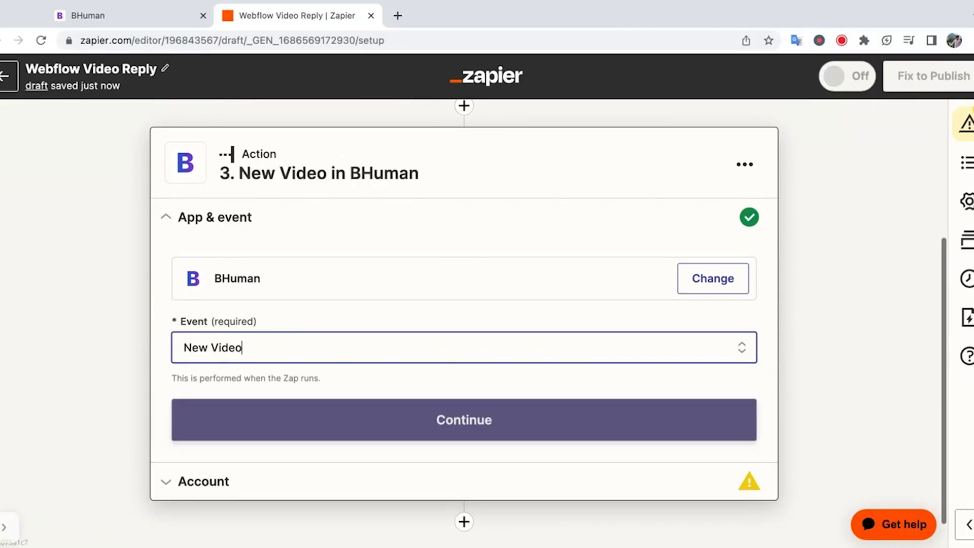
{"action": "left_click", "coordinate": [460, 427]}
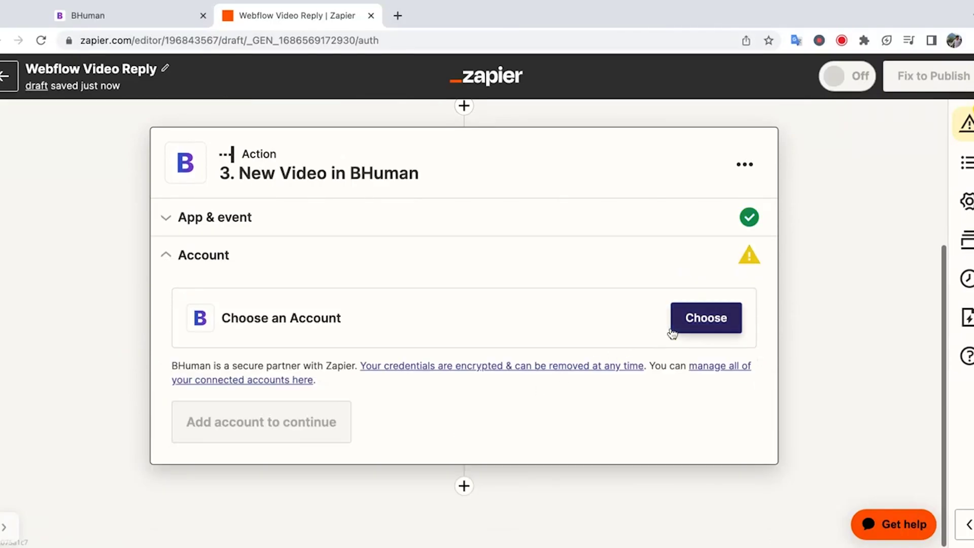
{"action": "left_click", "coordinate": [679, 328]}
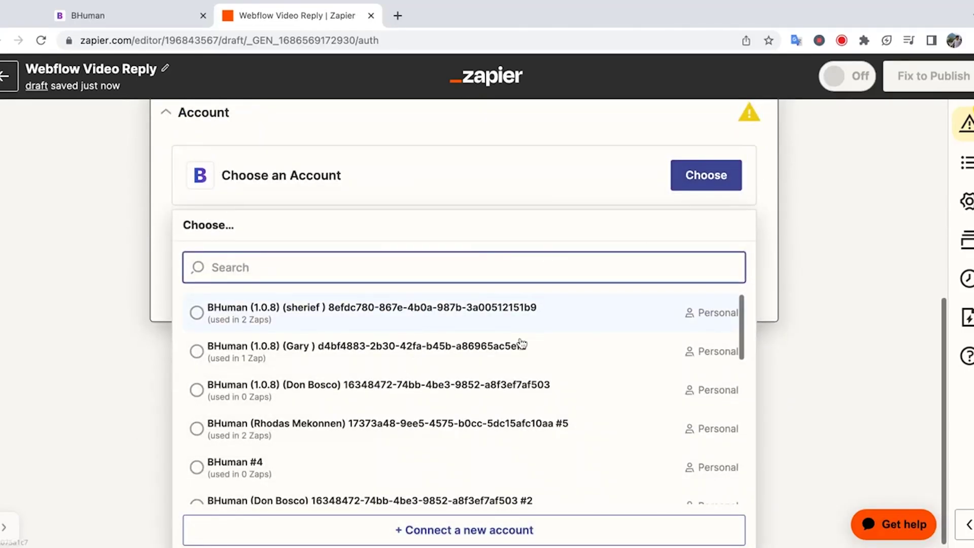
{"action": "left_click", "coordinate": [486, 530]}
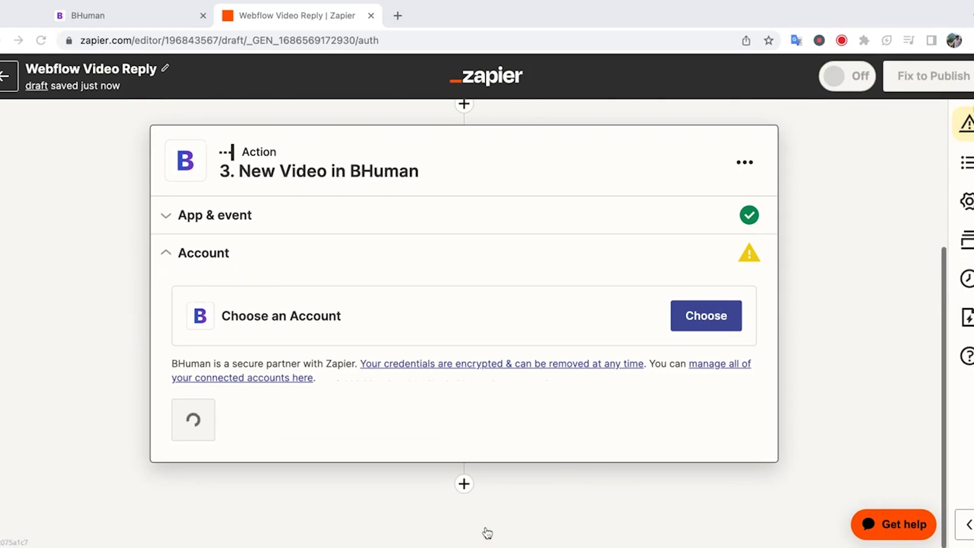
{"action": "left_click", "coordinate": [143, 20]}
- Generate a Zapier client ID and secret in BHuman's Zapier settings
{"action": "left_click", "coordinate": [643, 72]}
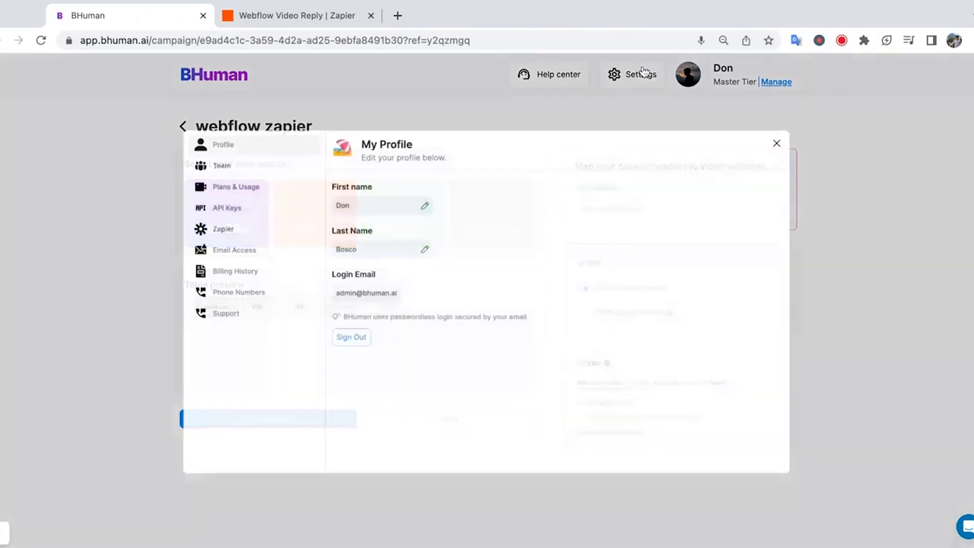
{"action": "left_click", "coordinate": [250, 230]}
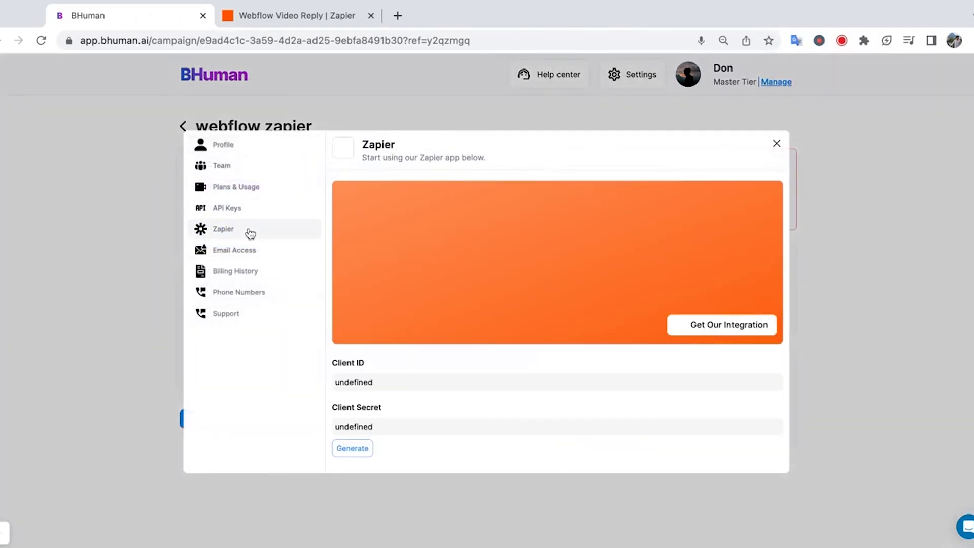
{"action": "left_click", "coordinate": [348, 449]}
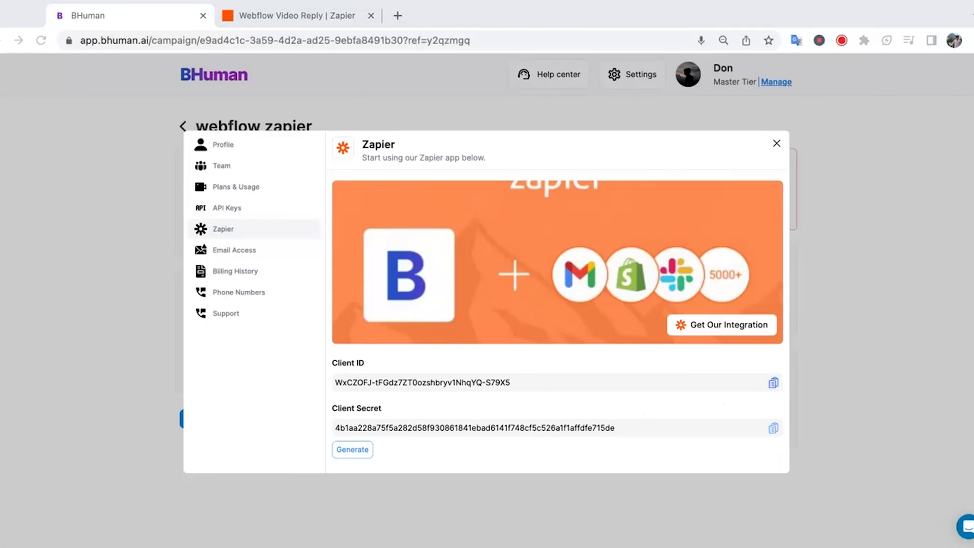
{"action": "key", "text": "ctrl+Tab"}
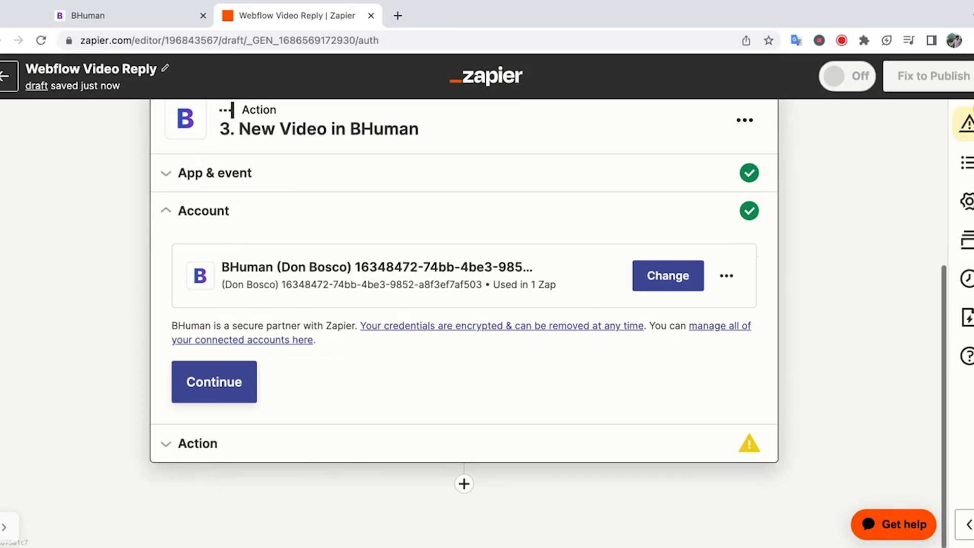
- Choose video instance 'webflow-reply' and campaign 'webflow zapier' for the BHuman step
{"action": "left_click", "coordinate": [243, 394]}
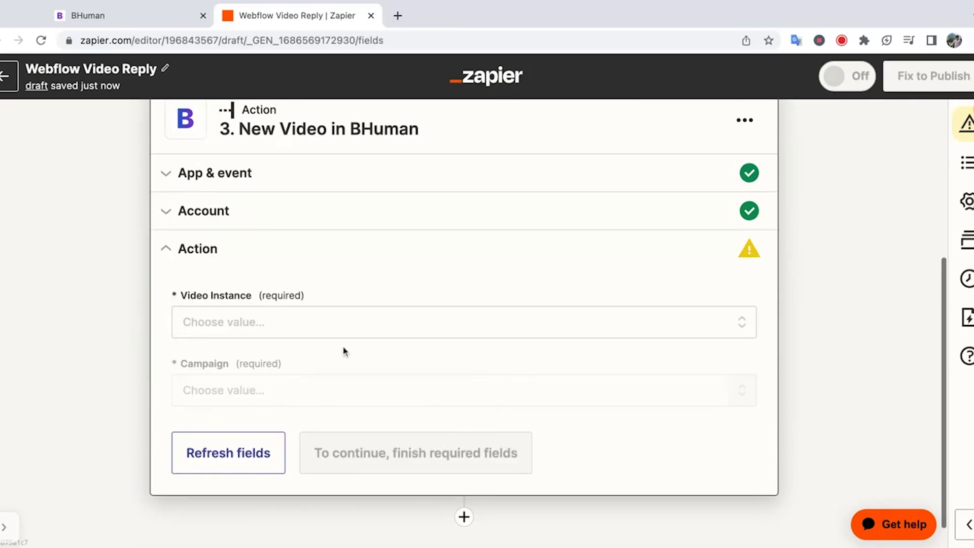
{"action": "left_click", "coordinate": [356, 332]}
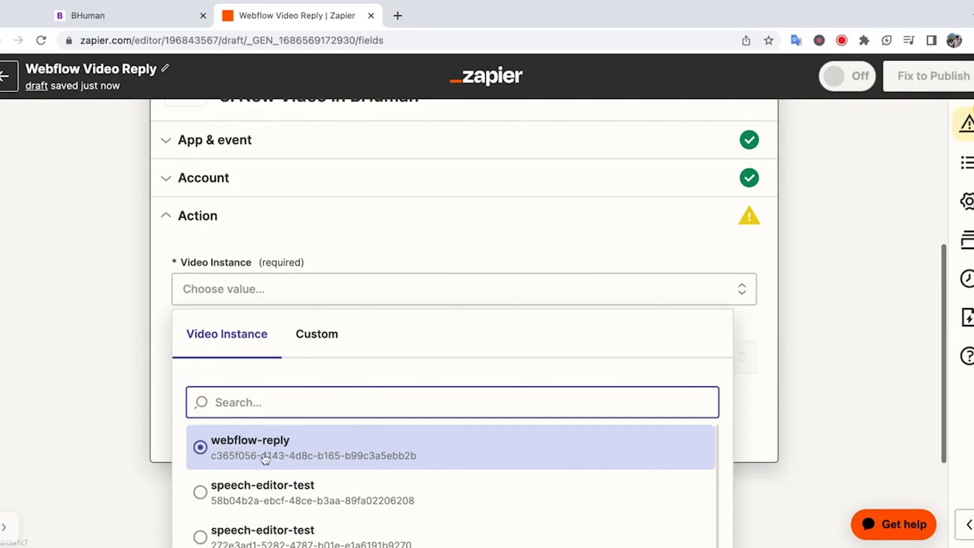
{"action": "left_click", "coordinate": [275, 451]}
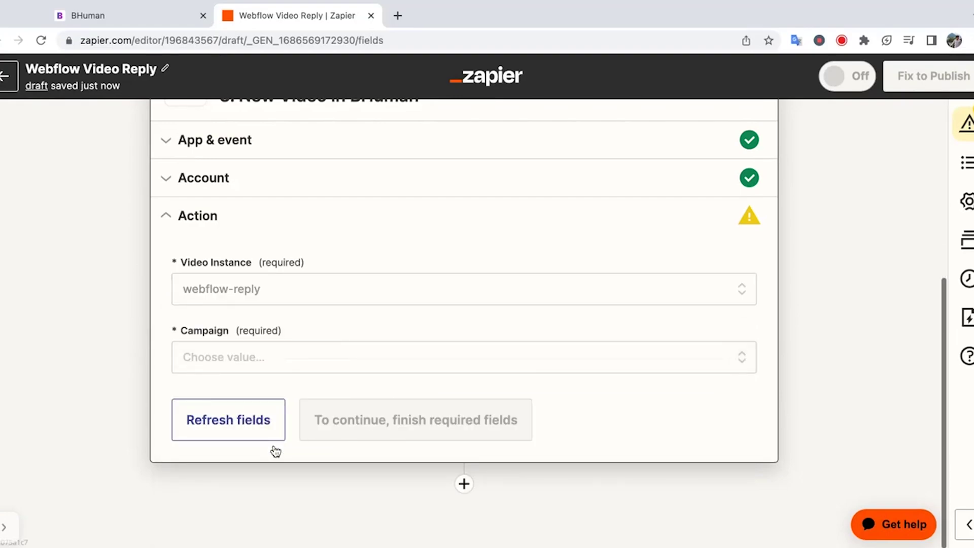
{"action": "left_click", "coordinate": [285, 357]}
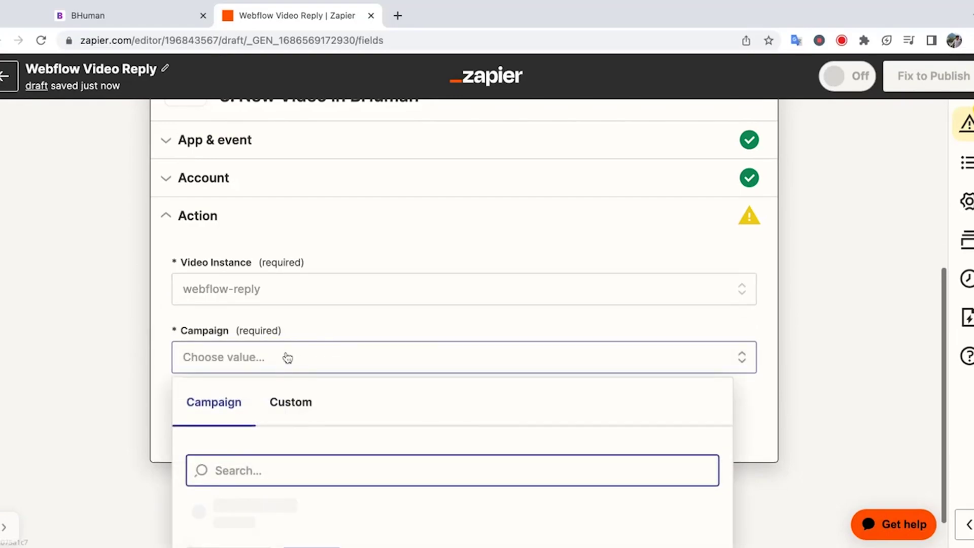
{"action": "left_click", "coordinate": [299, 475]}
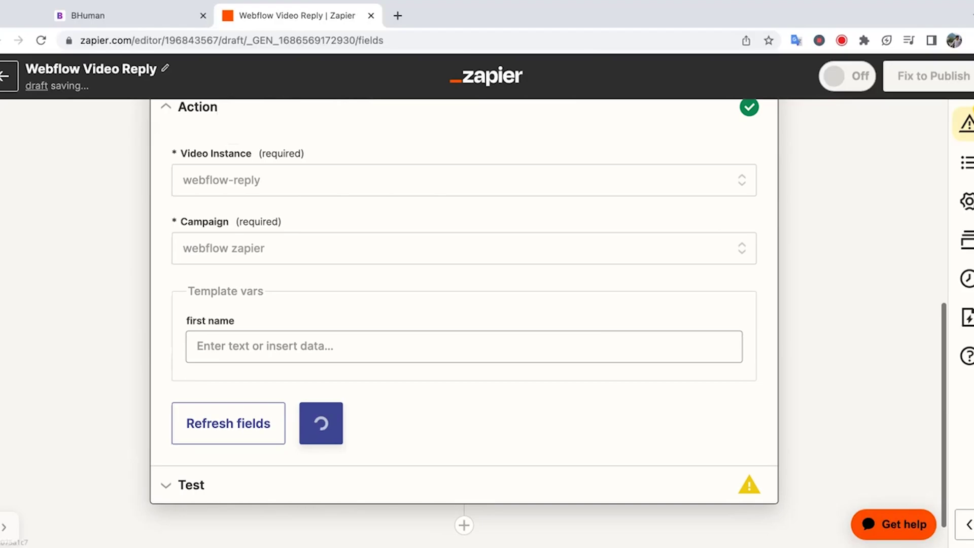
- Map the first name field to the Formatter step's output and continue to testing
{"action": "left_click", "coordinate": [333, 355]}
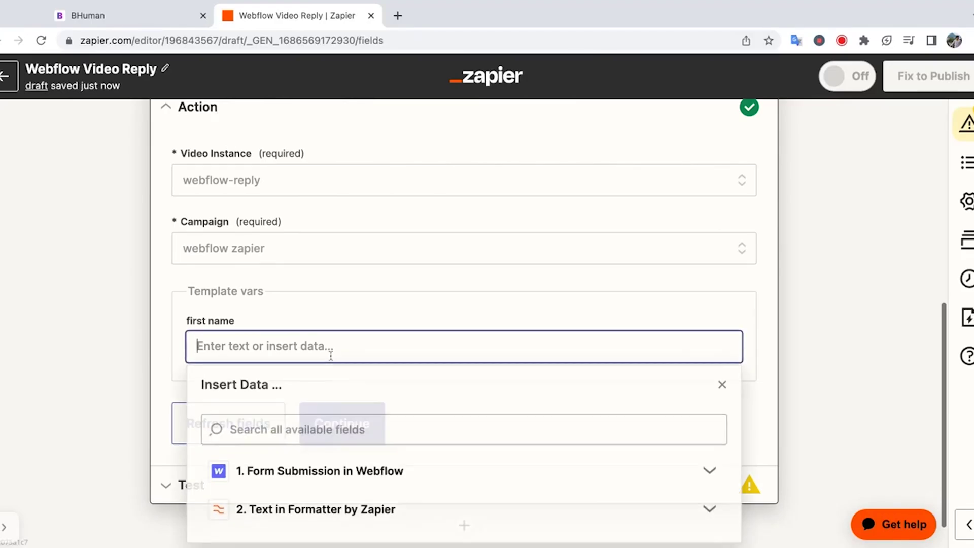
{"action": "scroll", "coordinate": [331, 358], "scroll_direction": "down", "scroll_amount": 1}
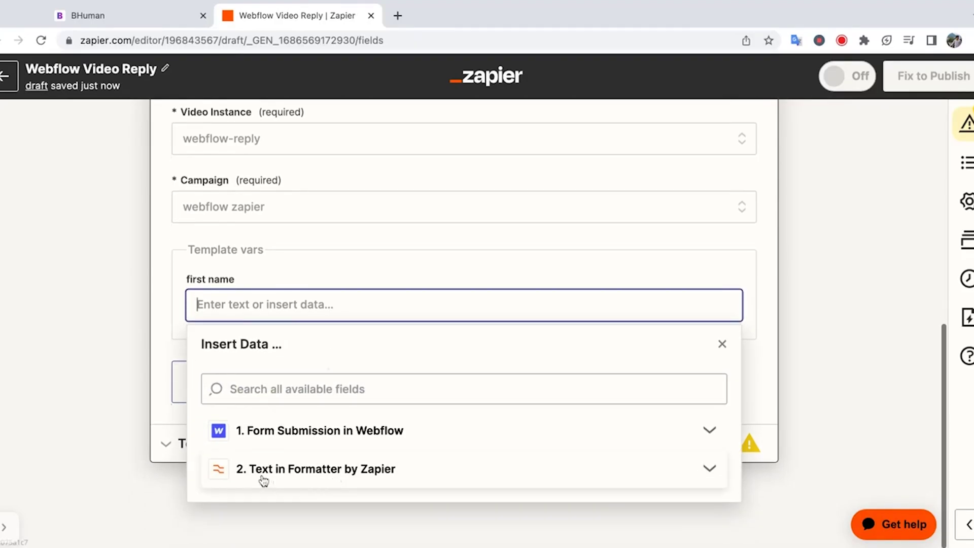
{"action": "left_click", "coordinate": [394, 472]}
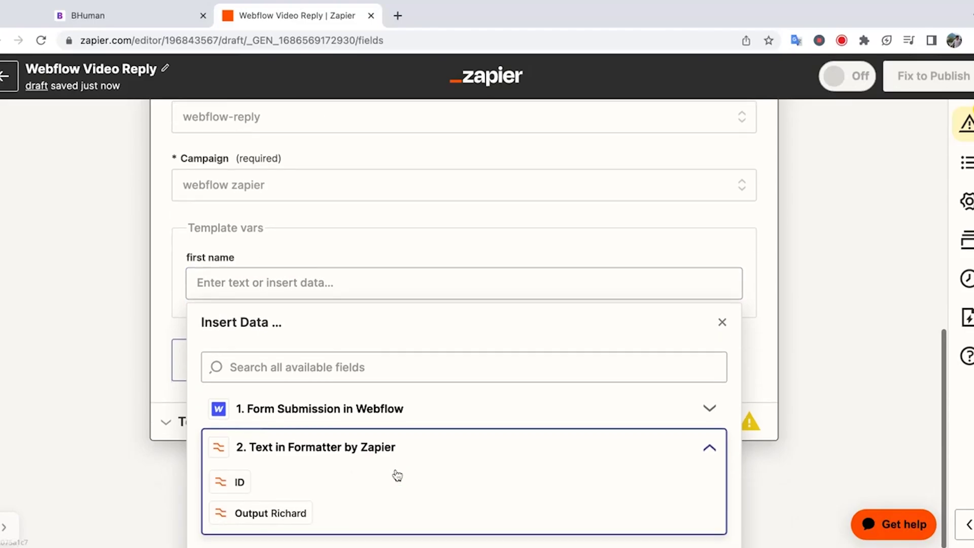
{"action": "left_click", "coordinate": [270, 515]}
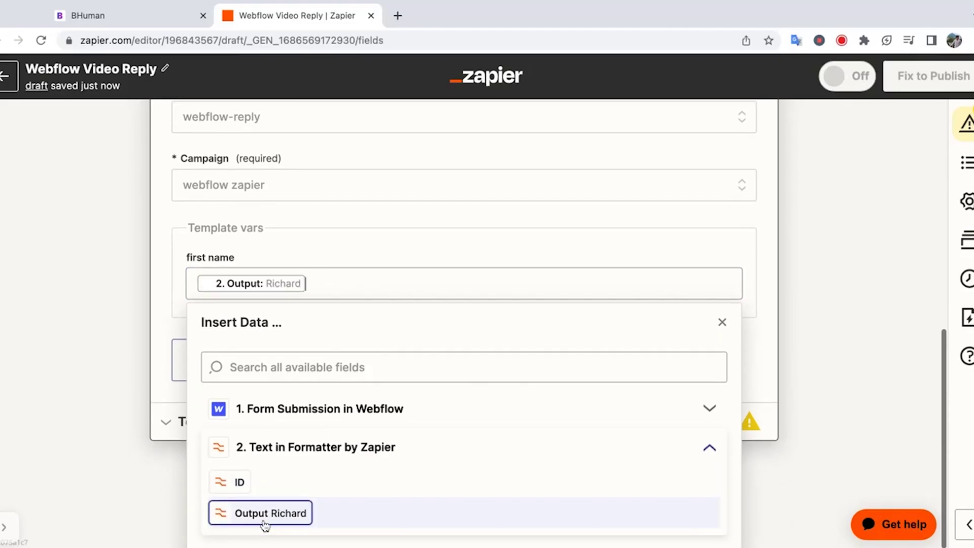
{"action": "left_click", "coordinate": [111, 344]}
{"action": "left_click", "coordinate": [327, 385]}
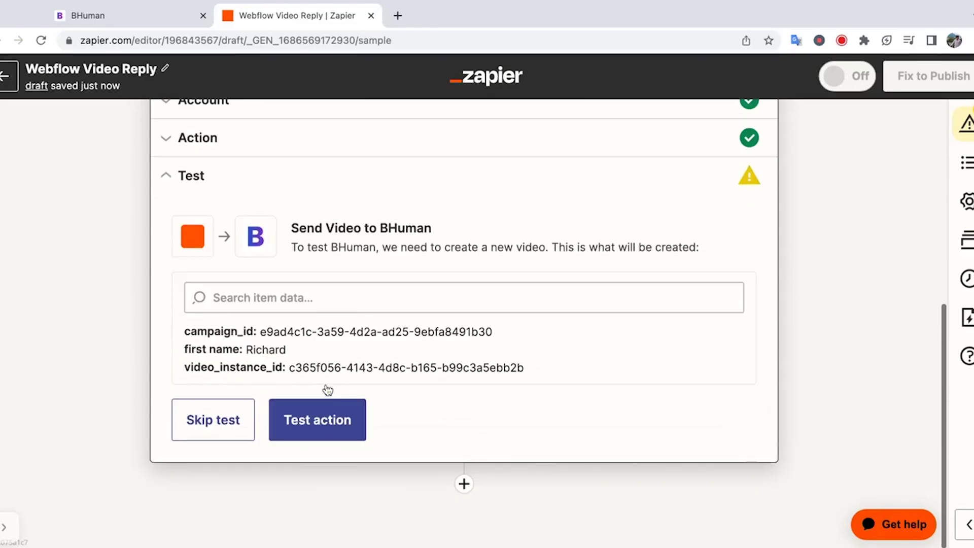
- Test the BHuman action to send a sample video, then check the returned id and status
{"action": "left_click", "coordinate": [284, 420]}
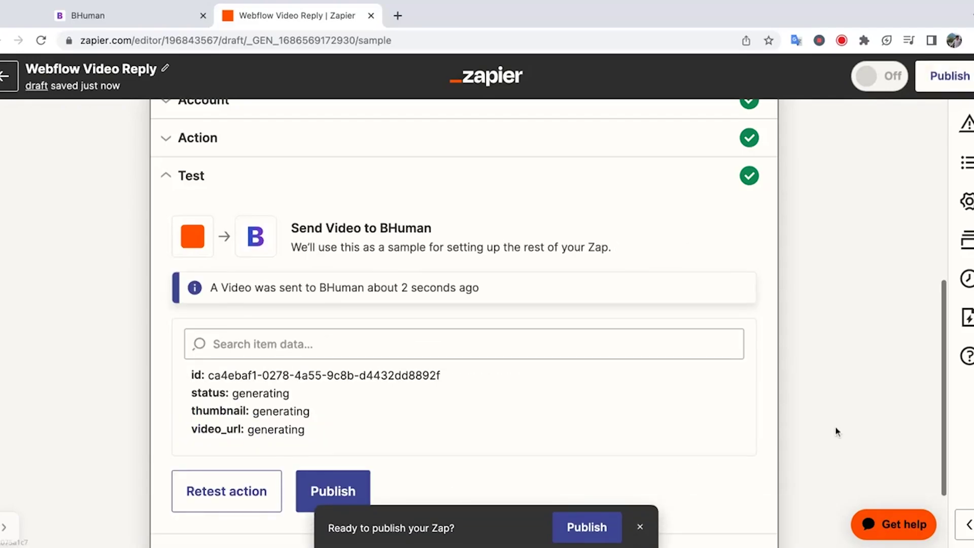
{"action": "scroll", "coordinate": [836, 428], "scroll_direction": "down", "scroll_amount": 2}
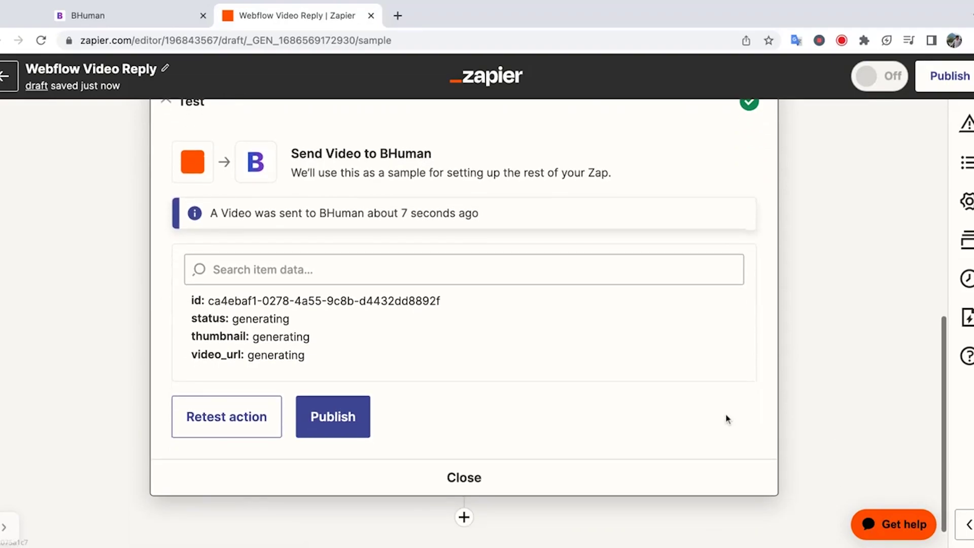
{"action": "left_click_drag", "start_coordinate": [192, 306], "coordinate": [450, 314]}
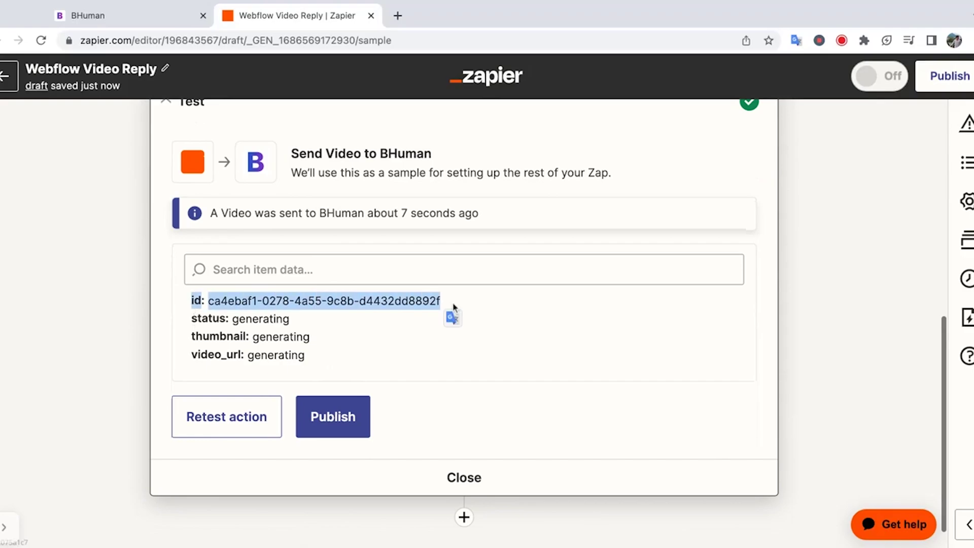
{"action": "left_click", "coordinate": [245, 303]}
{"action": "left_click_drag", "start_coordinate": [194, 313], "coordinate": [304, 298]}
{"action": "left_click", "coordinate": [200, 337]}
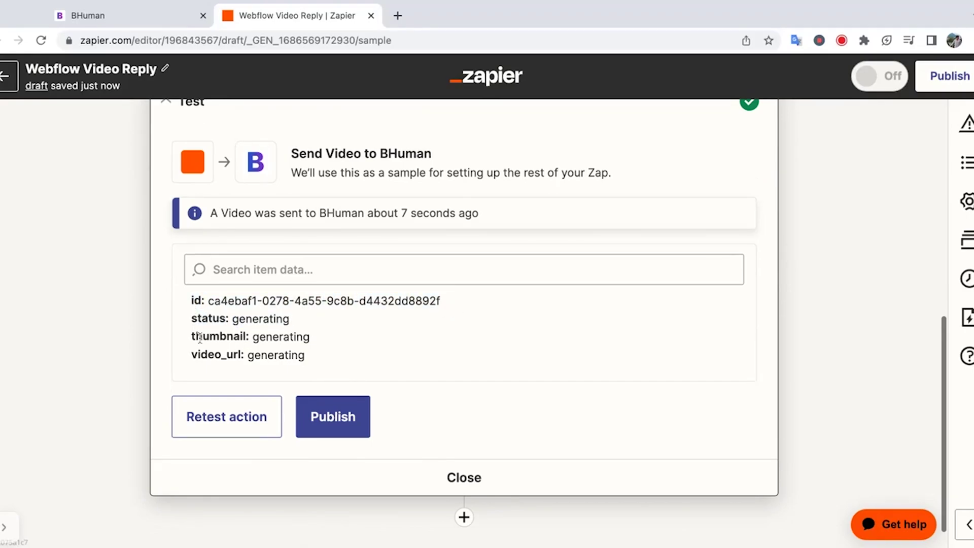
- Review the returned thumbnail and video_url values, then add a new action step after BHuman
{"action": "left_click_drag", "start_coordinate": [190, 341], "coordinate": [331, 343]}
{"action": "left_click", "coordinate": [330, 344]}
{"action": "left_click_drag", "start_coordinate": [197, 350], "coordinate": [315, 348]}
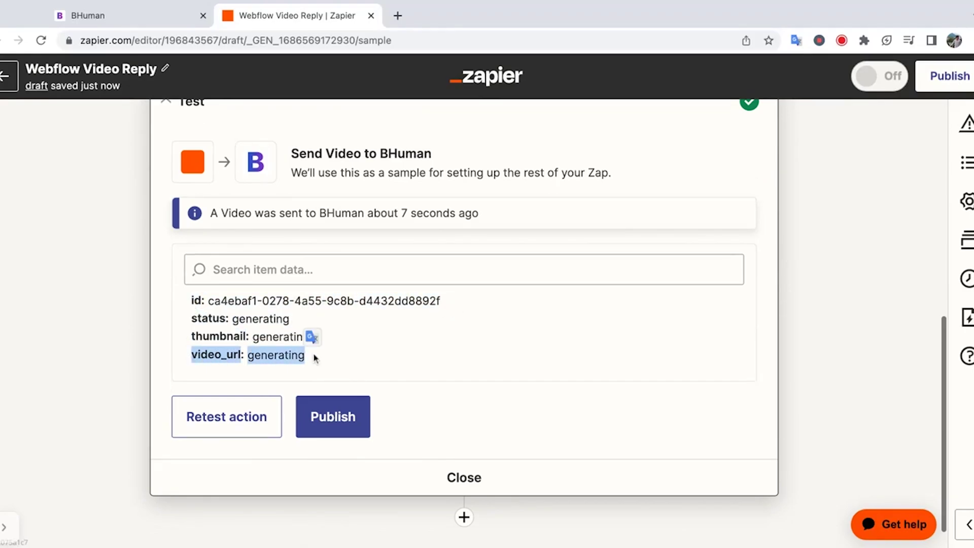
{"action": "left_click", "coordinate": [349, 343]}
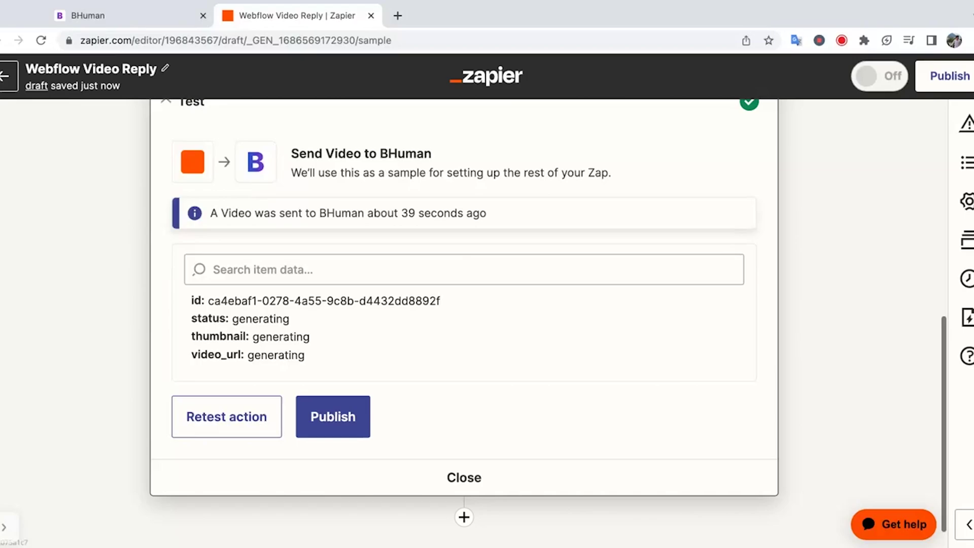
{"action": "scroll", "coordinate": [543, 322], "scroll_direction": "down", "scroll_amount": 1}
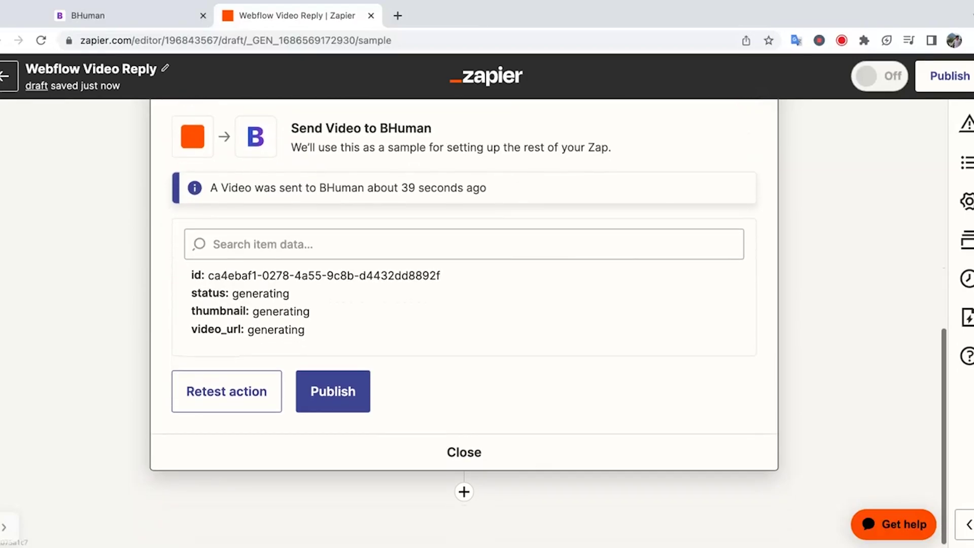
{"action": "left_click", "coordinate": [464, 492]}
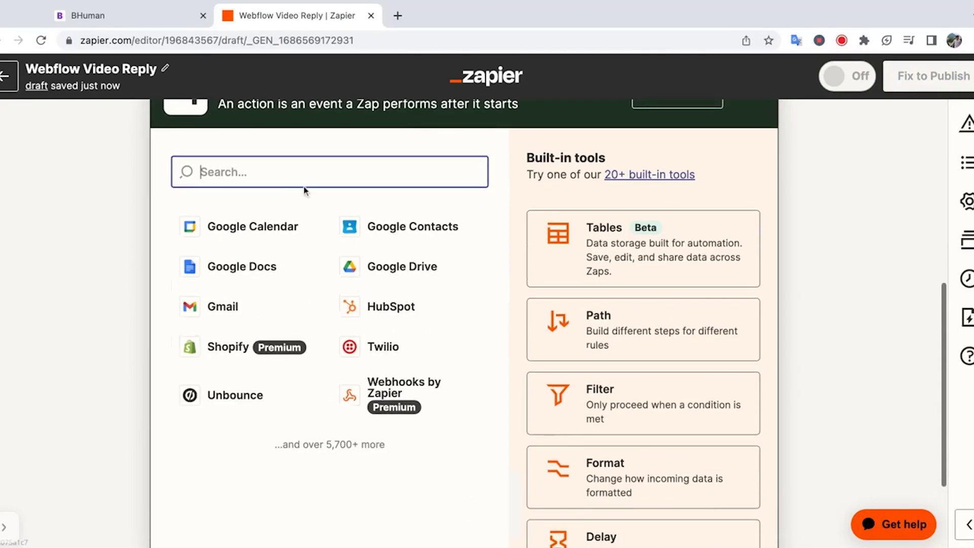
- Make the new step a Gmail Send Email action and select the Gmail account to send from
{"action": "type", "text": "gmail"}
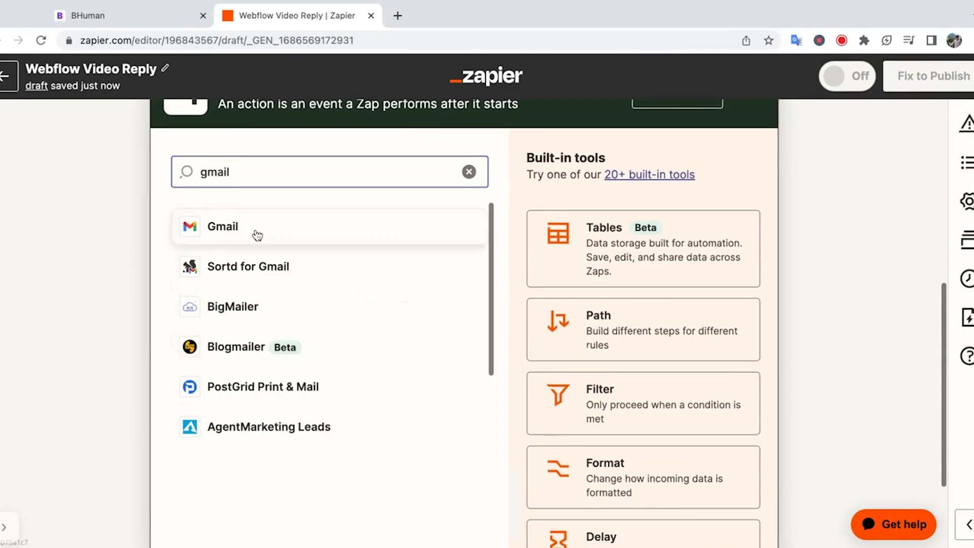
{"action": "left_click", "coordinate": [257, 235]}
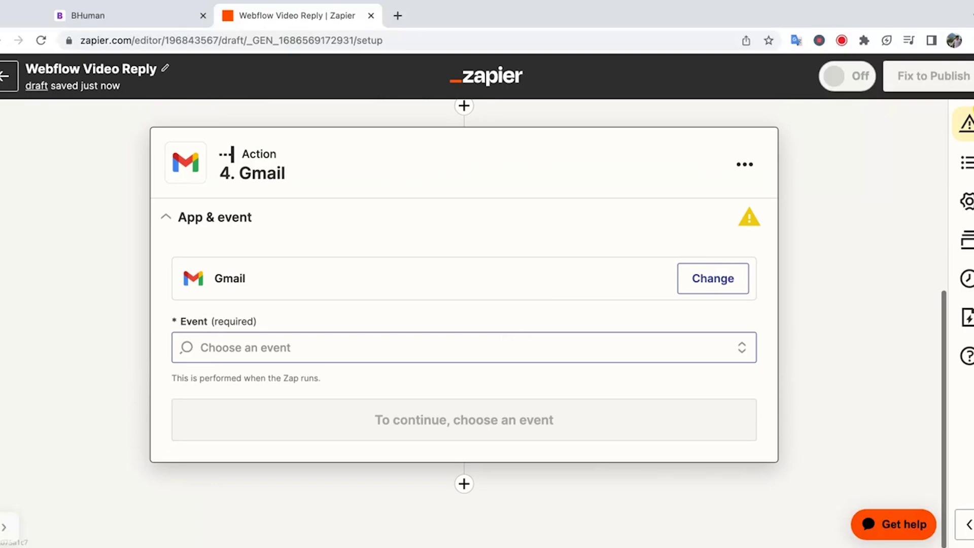
{"action": "left_click", "coordinate": [492, 339]}
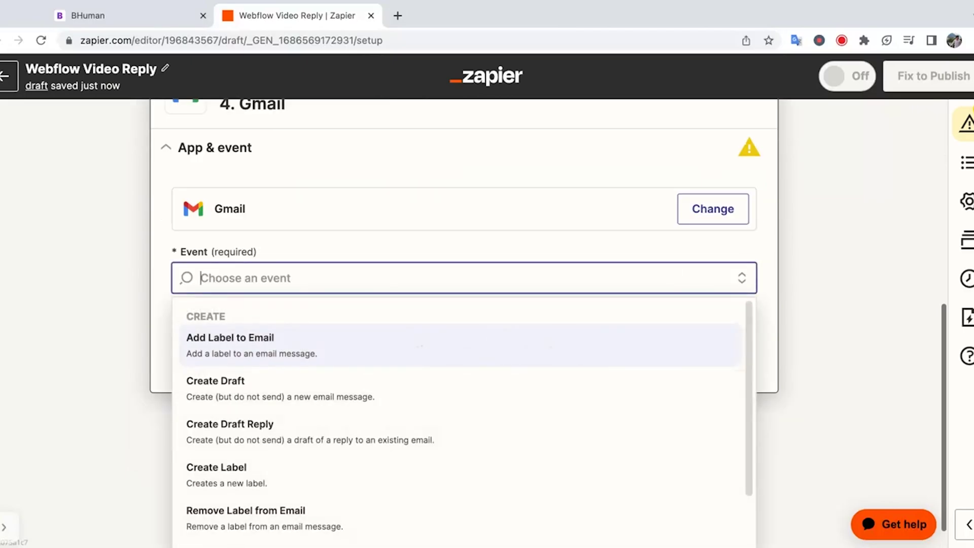
{"action": "type", "text": "send"}
{"action": "left_click", "coordinate": [387, 405]}
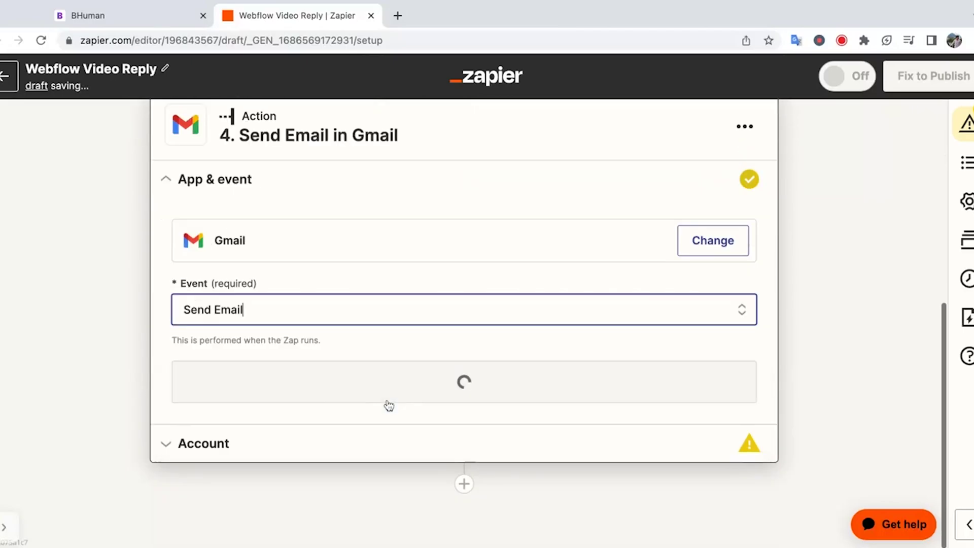
{"action": "left_click", "coordinate": [459, 383]}
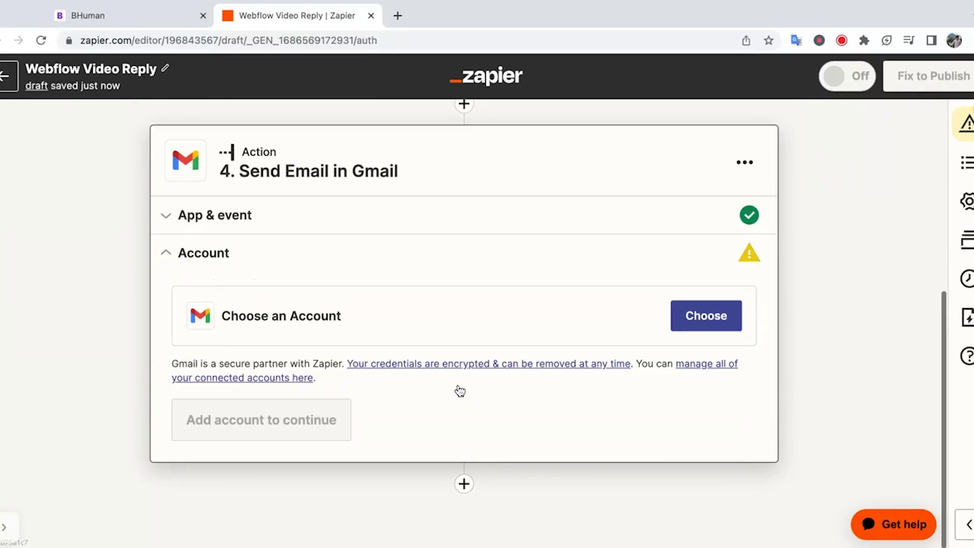
{"action": "left_click", "coordinate": [704, 327]}
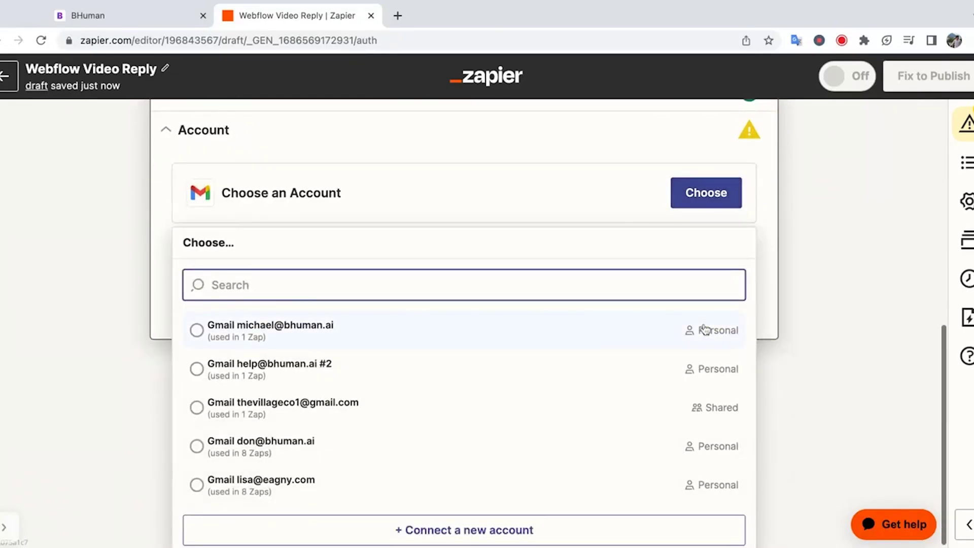
{"action": "left_click", "coordinate": [625, 372]}
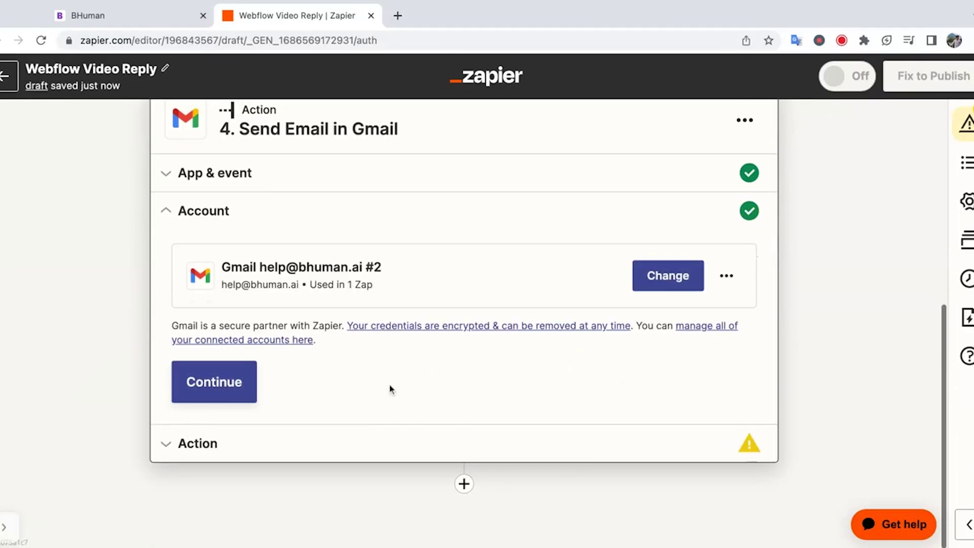
- Map the email's To field to the Webflow form submission's Email value
{"action": "left_click", "coordinate": [235, 397]}
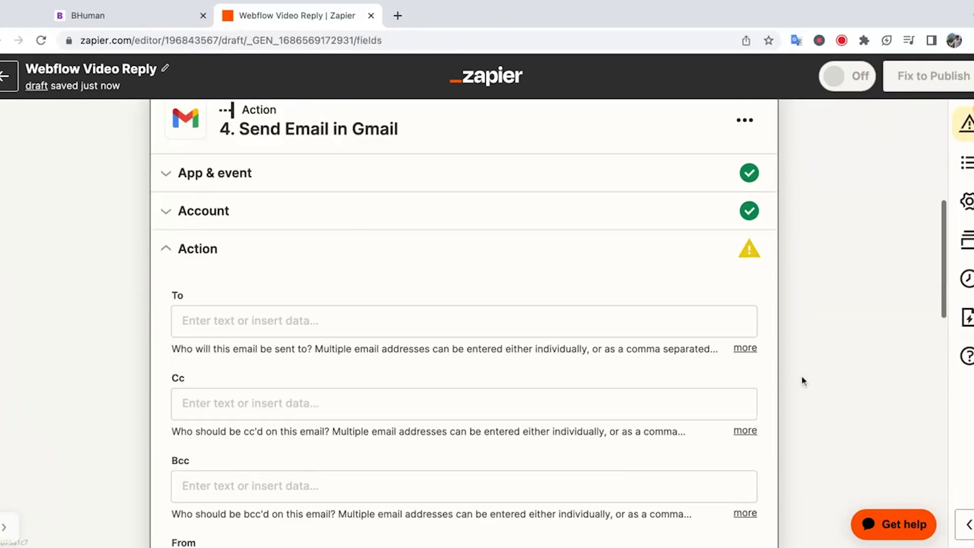
{"action": "scroll", "coordinate": [802, 381], "scroll_direction": "down", "scroll_amount": 2}
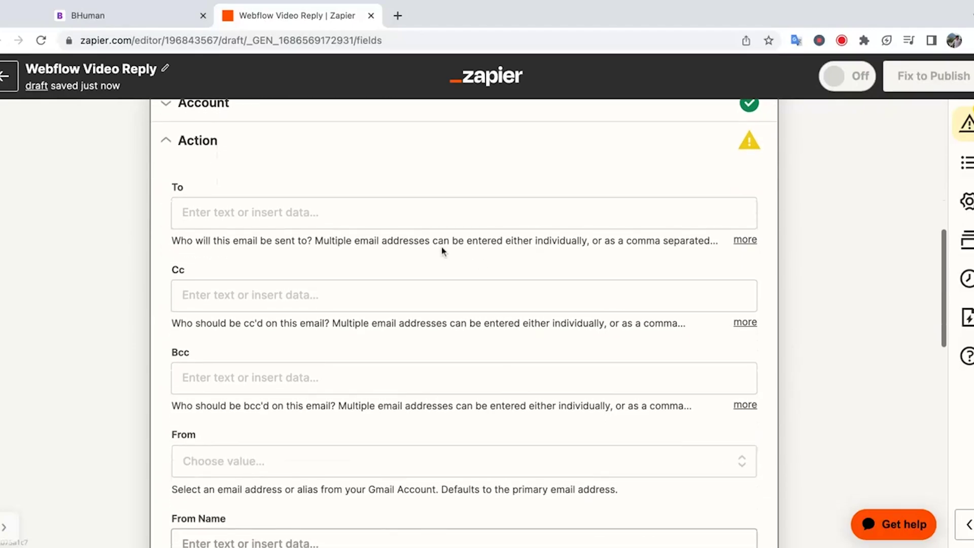
{"action": "left_click", "coordinate": [413, 220]}
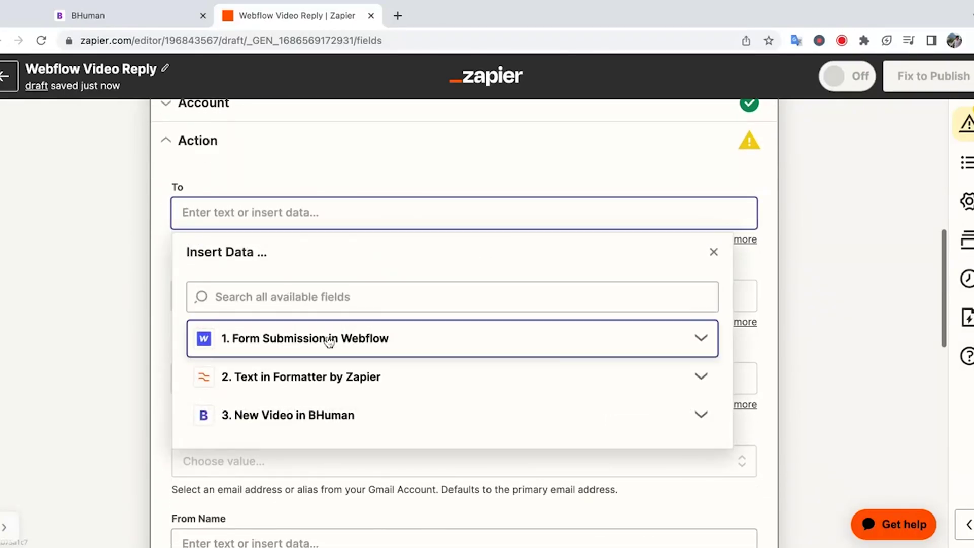
{"action": "left_click", "coordinate": [329, 341]}
{"action": "left_click", "coordinate": [312, 357]}
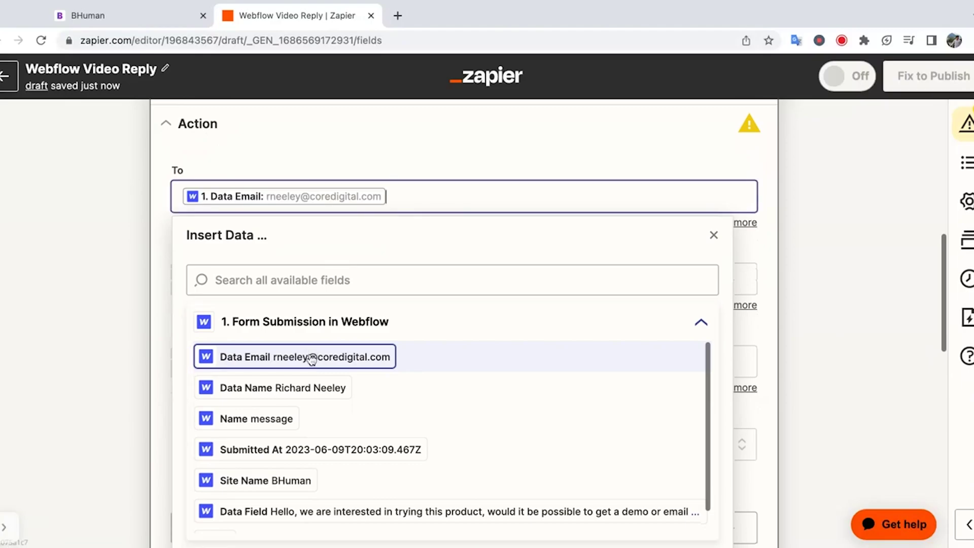
{"action": "left_click", "coordinate": [98, 268]}
- Set the From address to the company help address and enter the sender display name
{"action": "scroll", "coordinate": [482, 282], "scroll_direction": "down", "scroll_amount": 2}
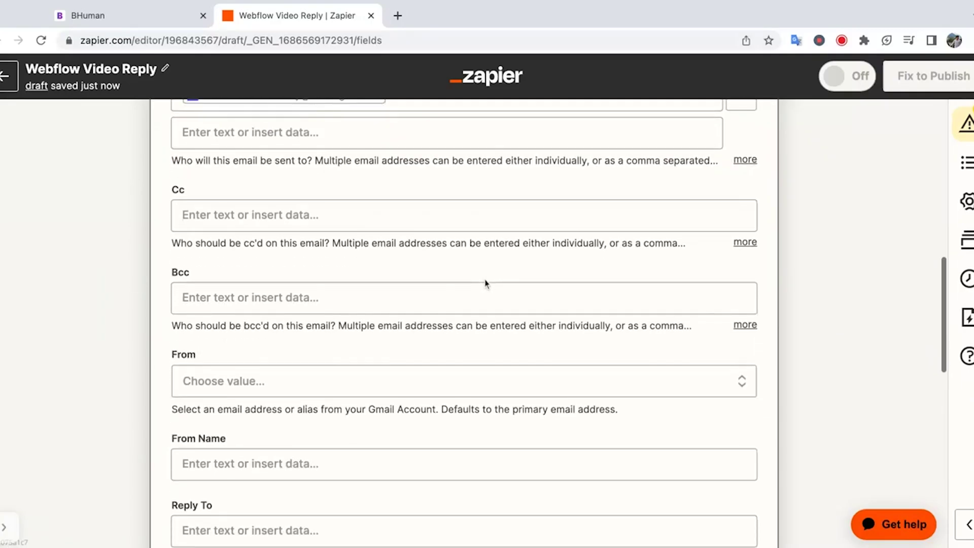
{"action": "scroll", "coordinate": [486, 283], "scroll_direction": "down", "scroll_amount": 3}
{"action": "left_click", "coordinate": [431, 248]}
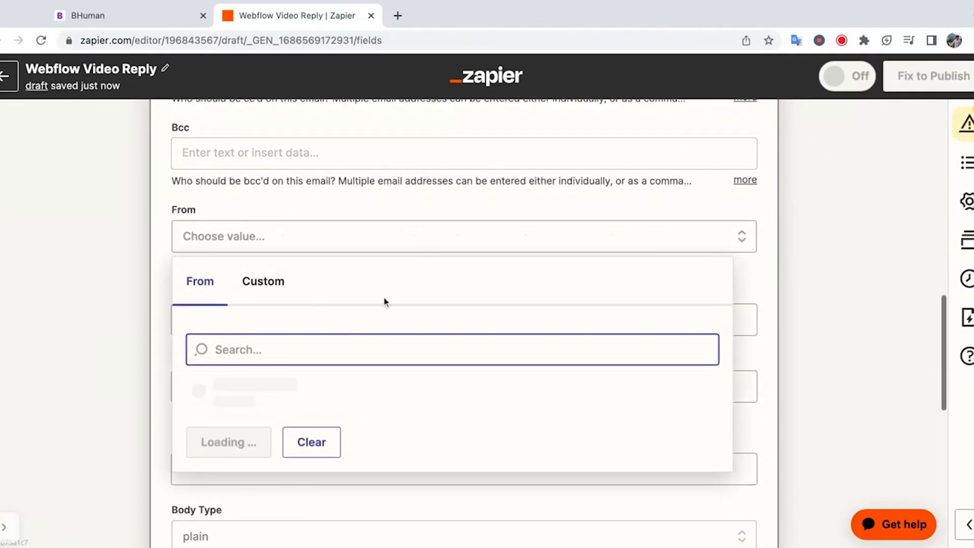
{"action": "left_click", "coordinate": [323, 386]}
{"action": "scroll", "coordinate": [404, 321], "scroll_direction": "down", "scroll_amount": 2}
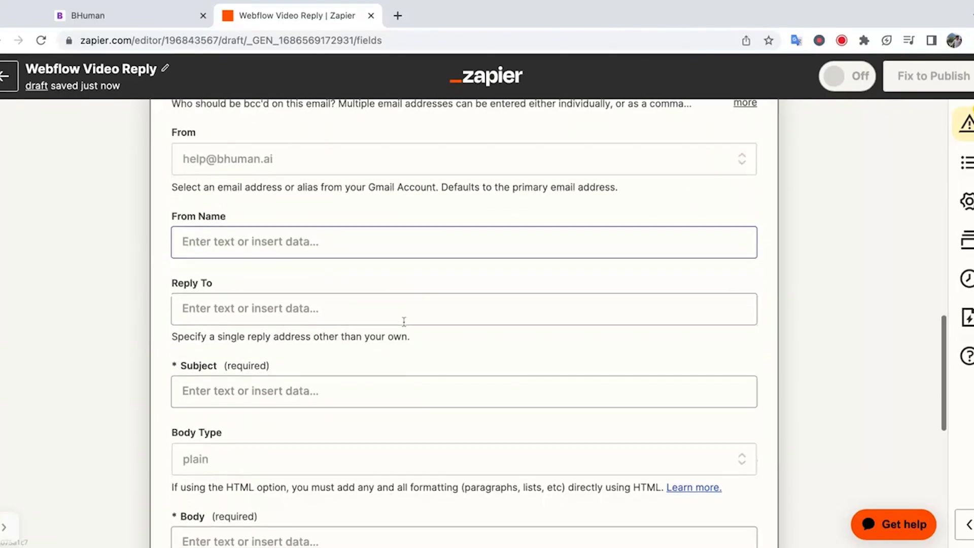
{"action": "left_click", "coordinate": [339, 250]}
{"action": "type", "text": "Don Bosco"}
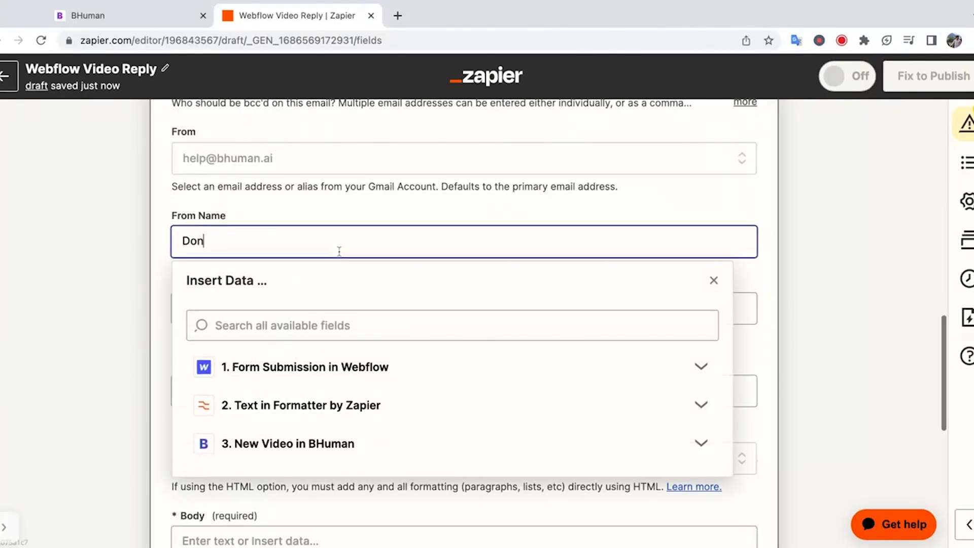
{"action": "left_click", "coordinate": [157, 248]}
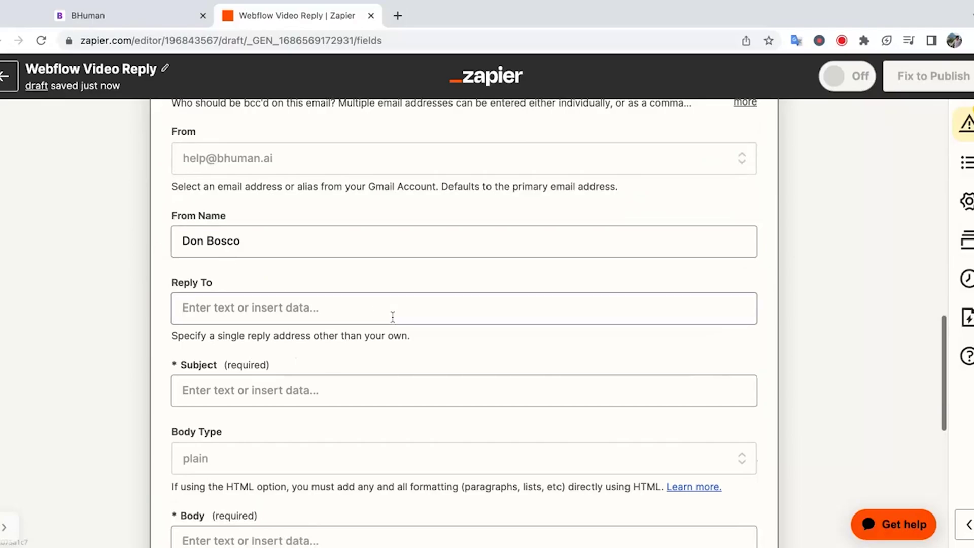
- Set the email subject to 'Just got your form submission'
{"action": "scroll", "coordinate": [391, 318], "scroll_direction": "down", "scroll_amount": 4}
{"action": "left_click", "coordinate": [332, 238]}
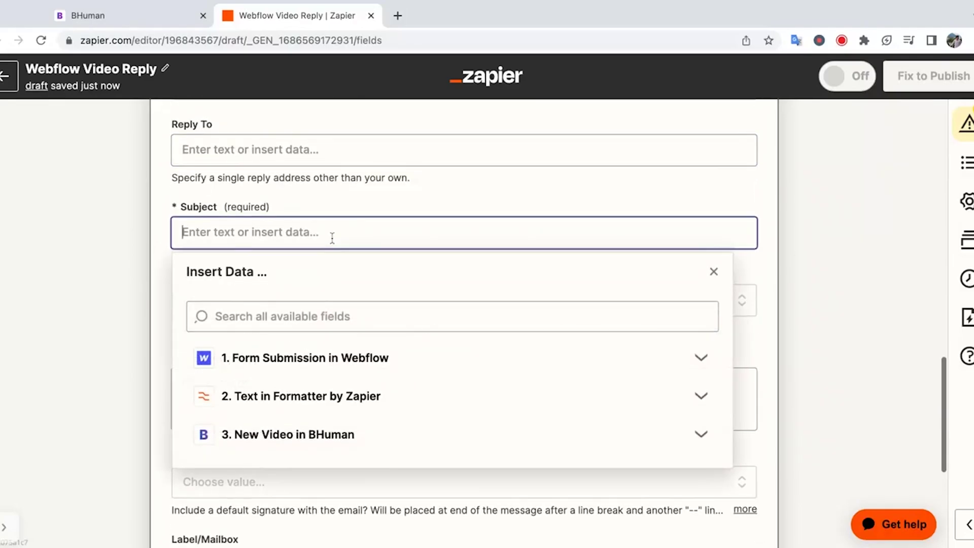
{"action": "type", "text": "Ju"}
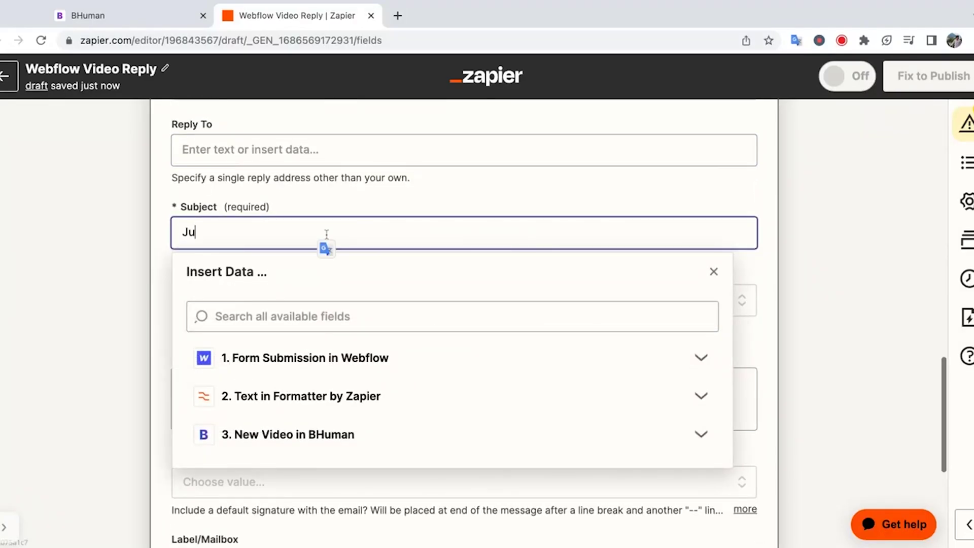
{"action": "type", "text": "st"}
{"action": "key", "text": "BackSpace"}
{"action": "type", "text": "st got your form "}
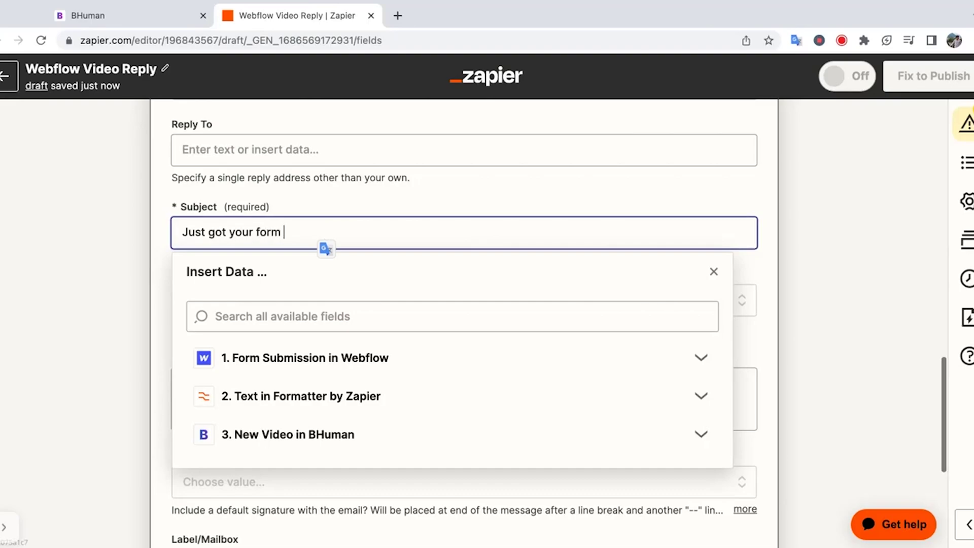
{"action": "type", "text": "submission"}
{"action": "left_click", "coordinate": [101, 234]}
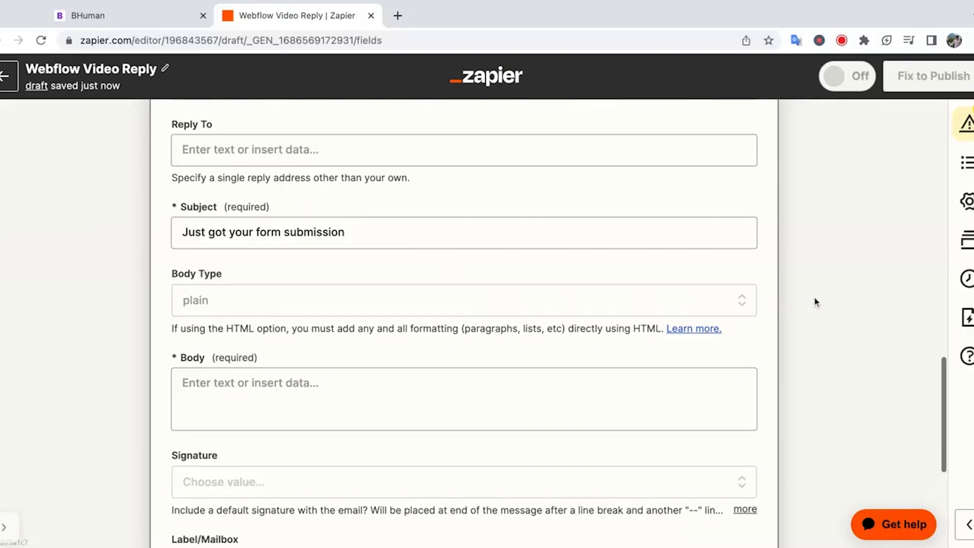
{"action": "scroll", "coordinate": [815, 303], "scroll_direction": "down", "scroll_amount": 2}
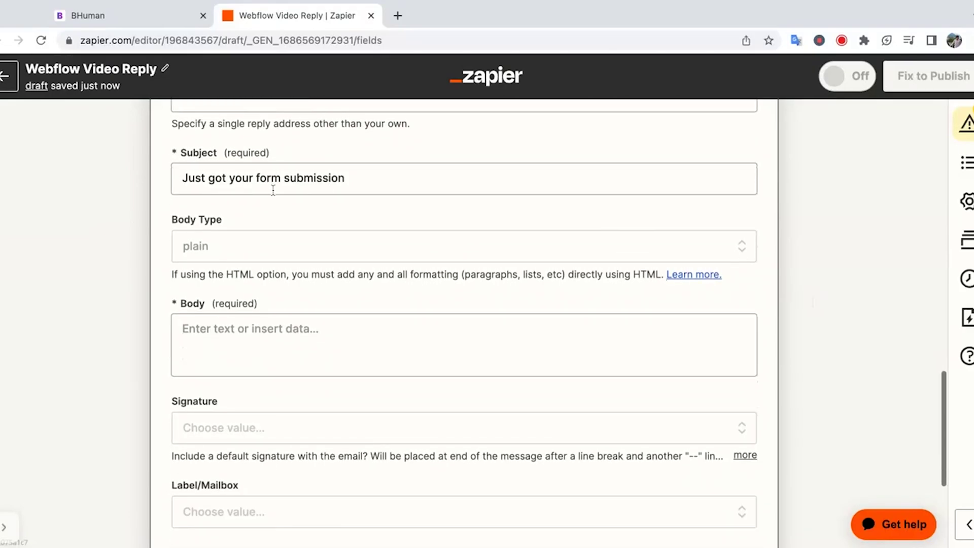
- Change the email Body Type to html
{"action": "left_click", "coordinate": [217, 247]}
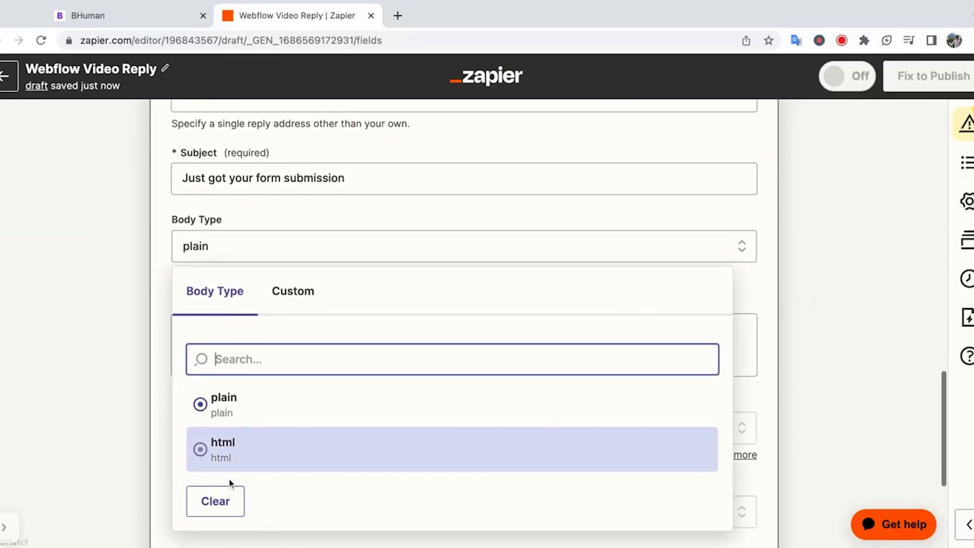
{"action": "left_click", "coordinate": [228, 463]}
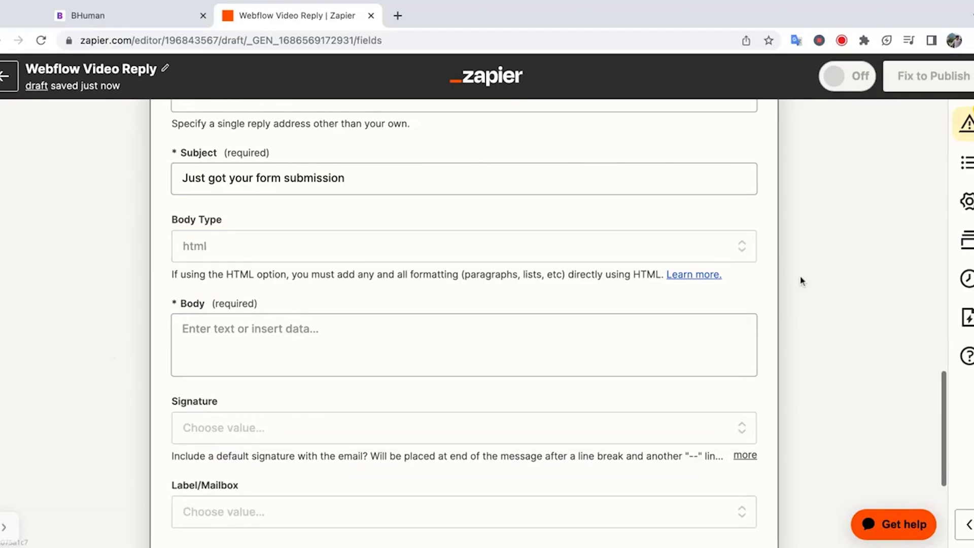
{"action": "scroll", "coordinate": [802, 281], "scroll_direction": "up", "scroll_amount": 15}
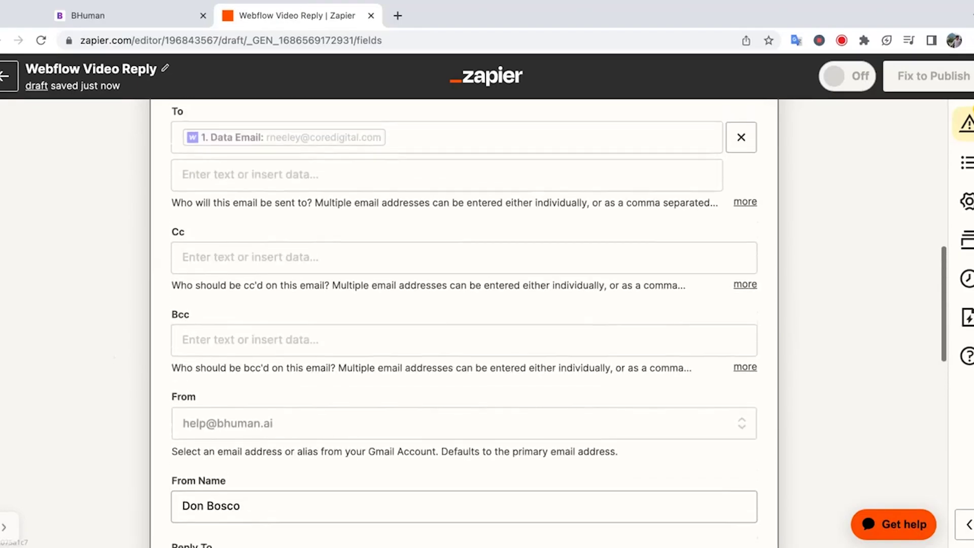
- Check the BHuman step's sample data for the thumbnail and video_url values
{"action": "left_click", "coordinate": [563, 320]}
{"action": "scroll", "coordinate": [842, 363], "scroll_direction": "down", "scroll_amount": 5}
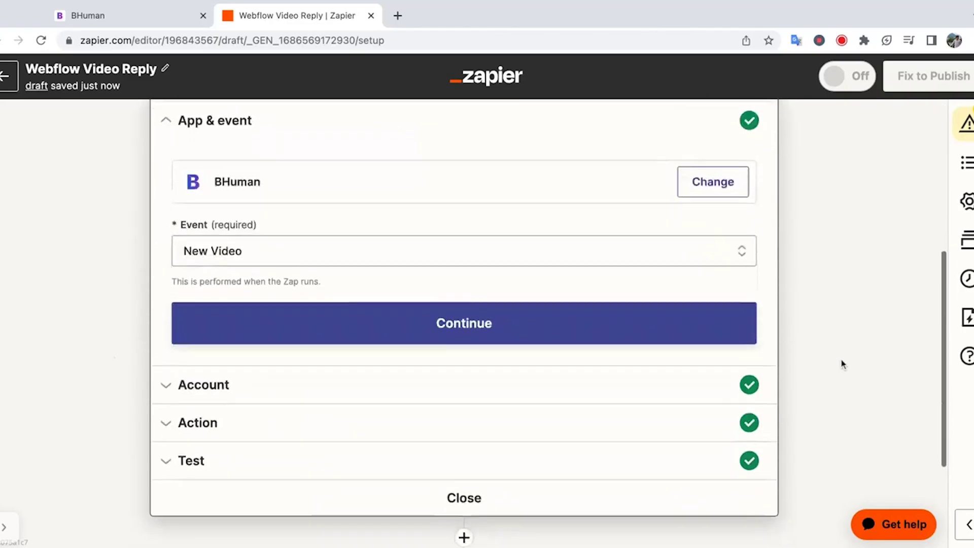
{"action": "left_click", "coordinate": [732, 387]}
{"action": "scroll", "coordinate": [789, 398], "scroll_direction": "down", "scroll_amount": 2}
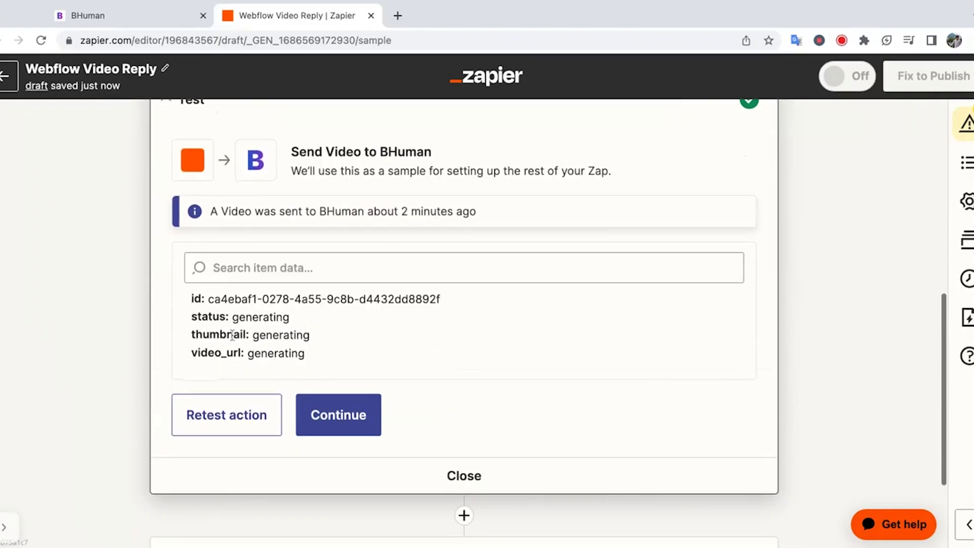
{"action": "left_click_drag", "start_coordinate": [198, 329], "coordinate": [320, 333]}
{"action": "left_click", "coordinate": [326, 344]}
{"action": "left_click_drag", "start_coordinate": [194, 357], "coordinate": [288, 361]}
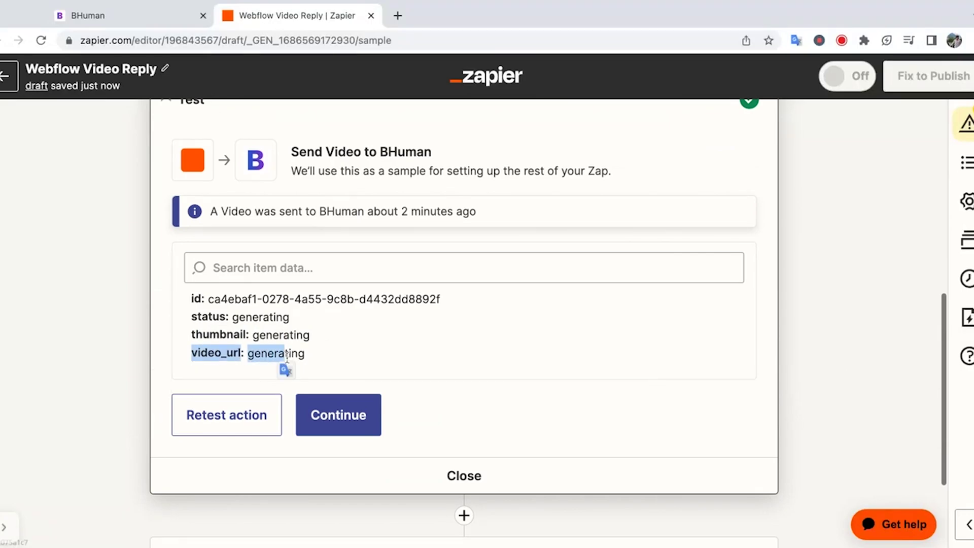
{"action": "left_click", "coordinate": [327, 362]}
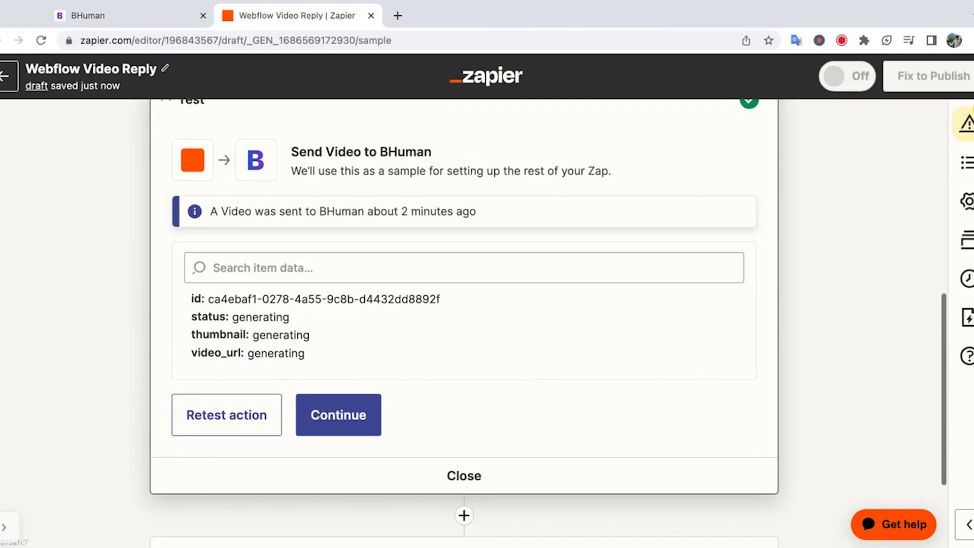
{"action": "scroll", "coordinate": [426, 263], "scroll_direction": "down", "scroll_amount": 5}
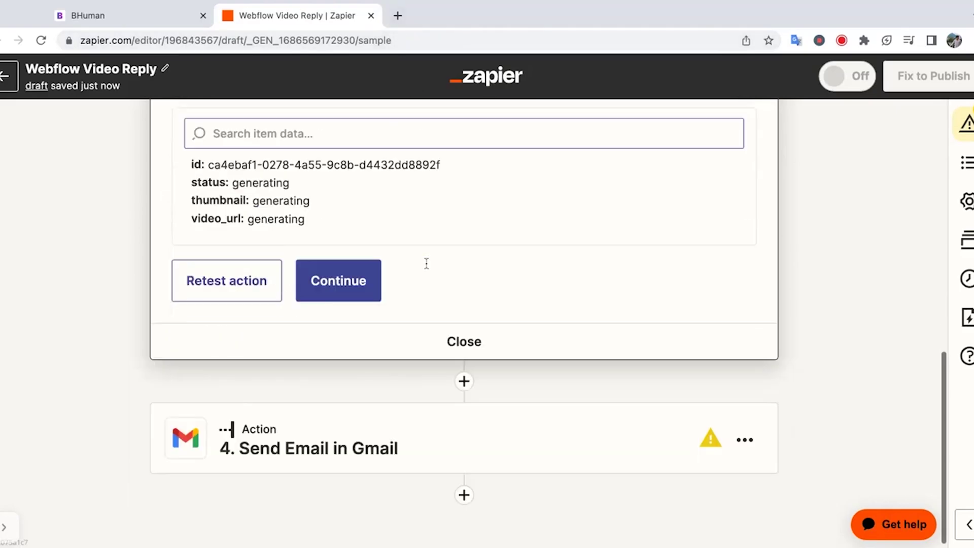
- Return to the Send Email in Gmail step and go to its Body field
{"action": "left_click", "coordinate": [420, 413]}
{"action": "scroll", "coordinate": [844, 464], "scroll_direction": "down", "scroll_amount": 12}
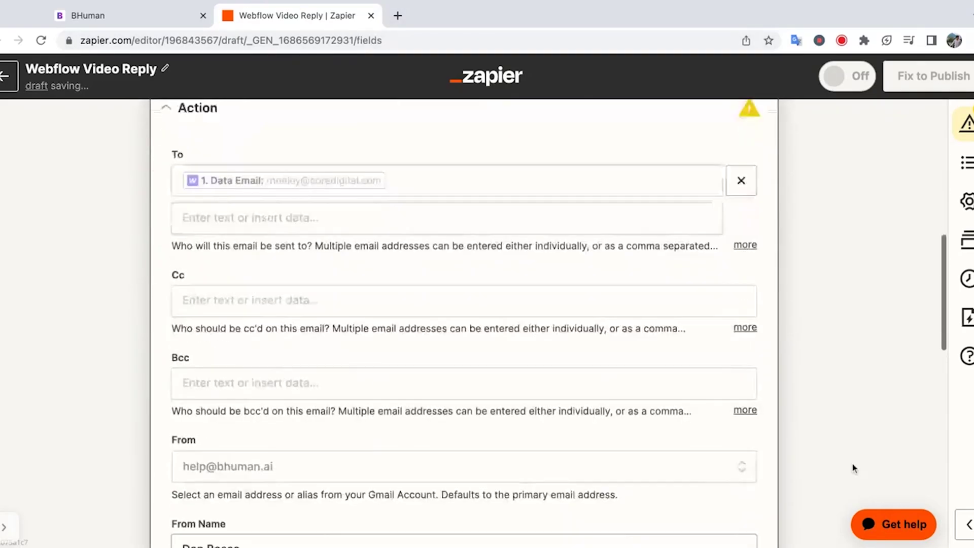
{"action": "scroll", "coordinate": [558, 325], "scroll_direction": "down", "scroll_amount": 5}
{"action": "left_click", "coordinate": [653, 325]}
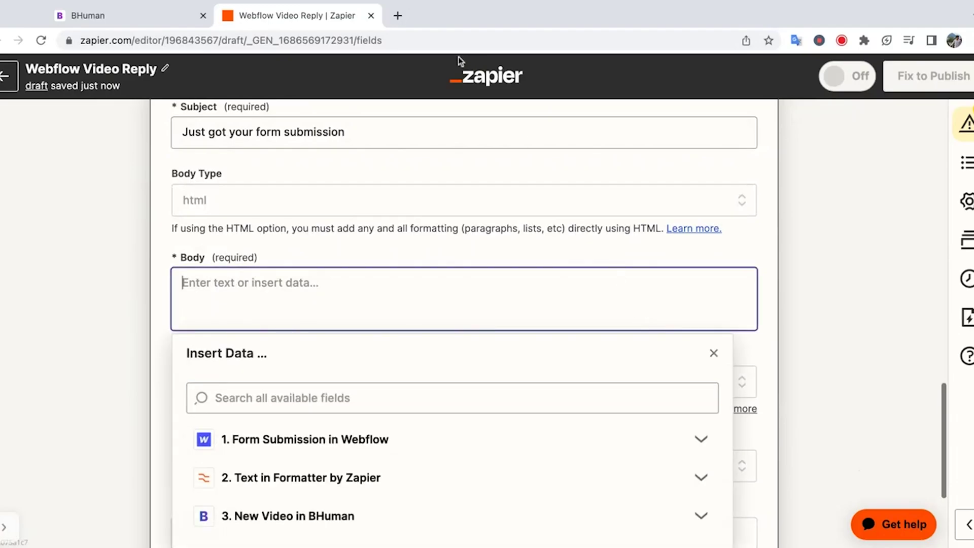
{"action": "left_click", "coordinate": [399, 15]}
- Open the BHuman docs article on sending a video over email with Zapier
{"action": "type", "text": "docs"}
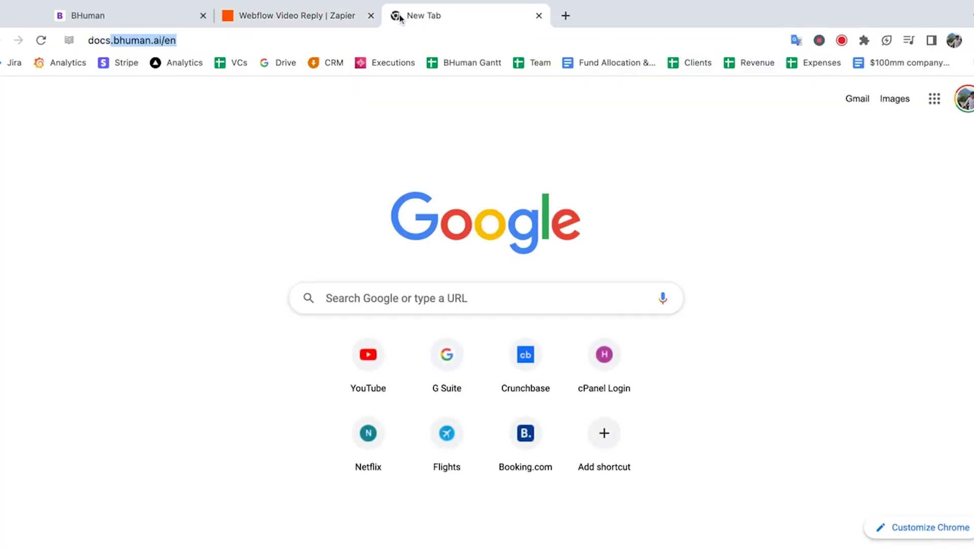
{"action": "key", "text": "Return"}
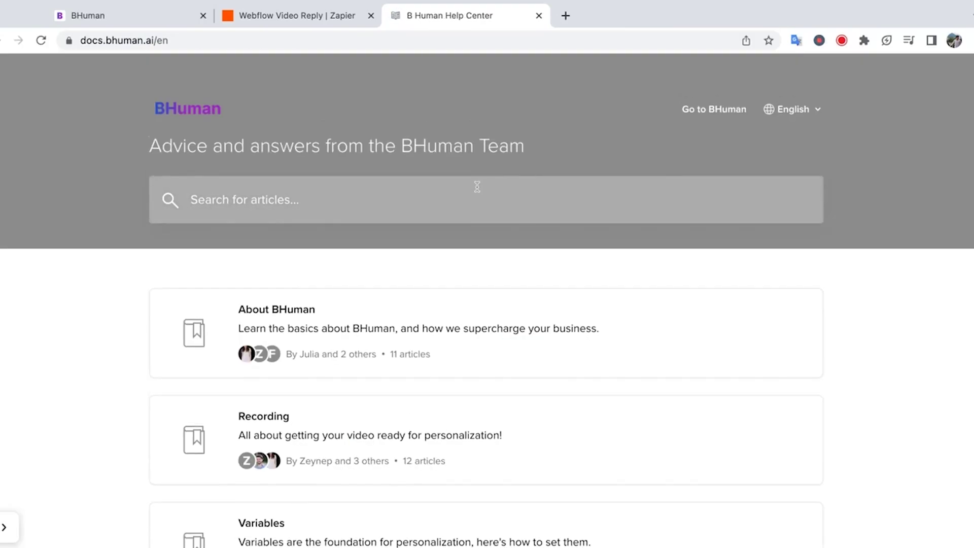
{"action": "left_click", "coordinate": [452, 195]}
{"action": "type", "text": "zapier"}
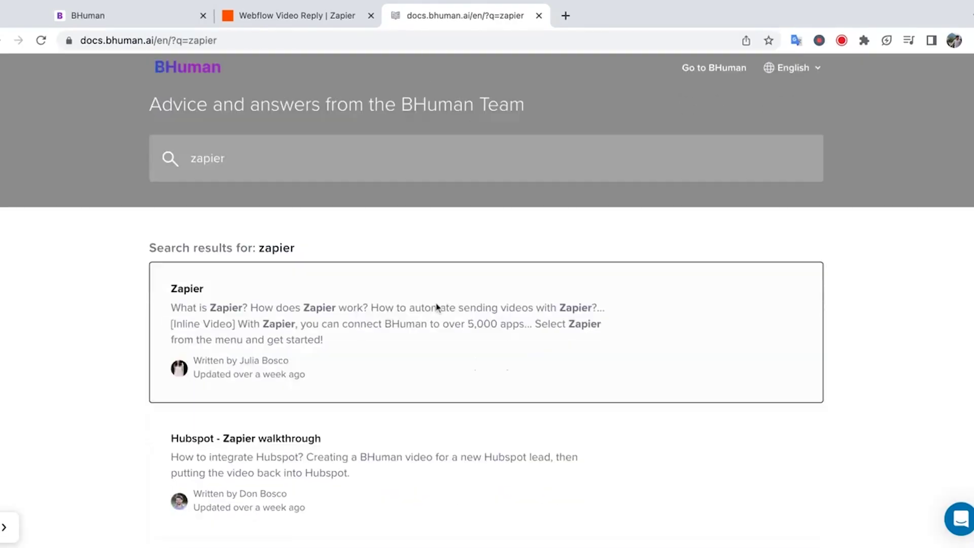
{"action": "scroll", "coordinate": [437, 306], "scroll_direction": "down", "scroll_amount": 5}
{"action": "left_click", "coordinate": [283, 300]}
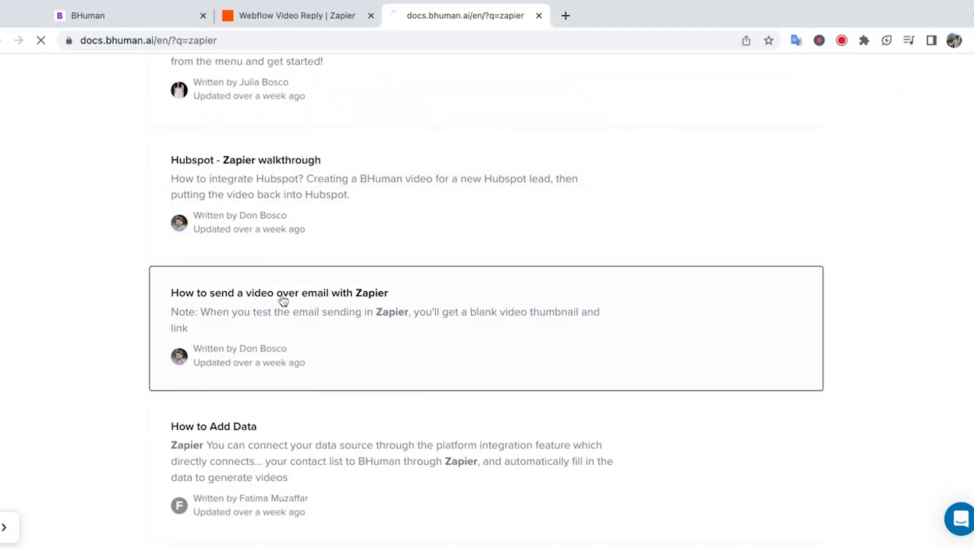
- Select the sample HTML email code line and go back to the Zapier Body field
{"action": "scroll", "coordinate": [412, 330], "scroll_direction": "down", "scroll_amount": 2}
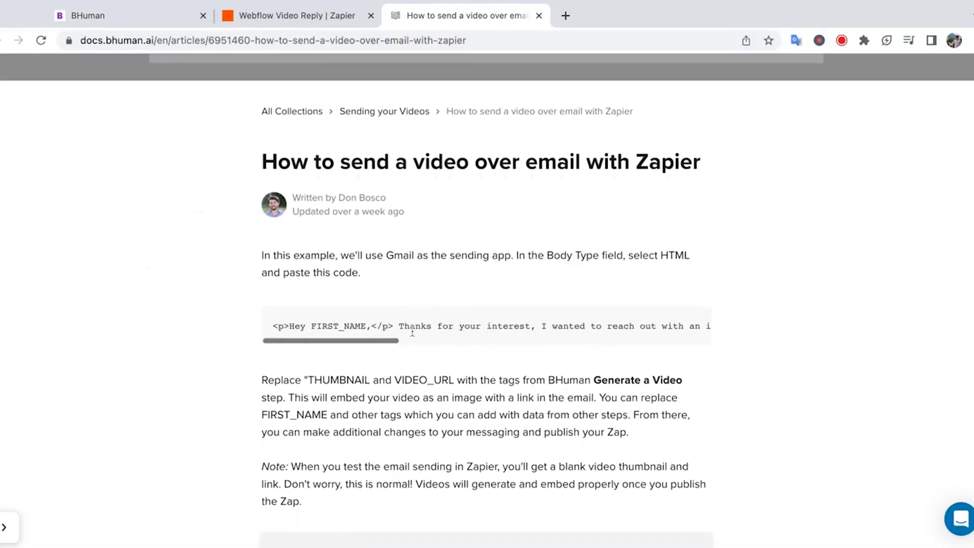
{"action": "triple_click", "coordinate": [412, 329]}
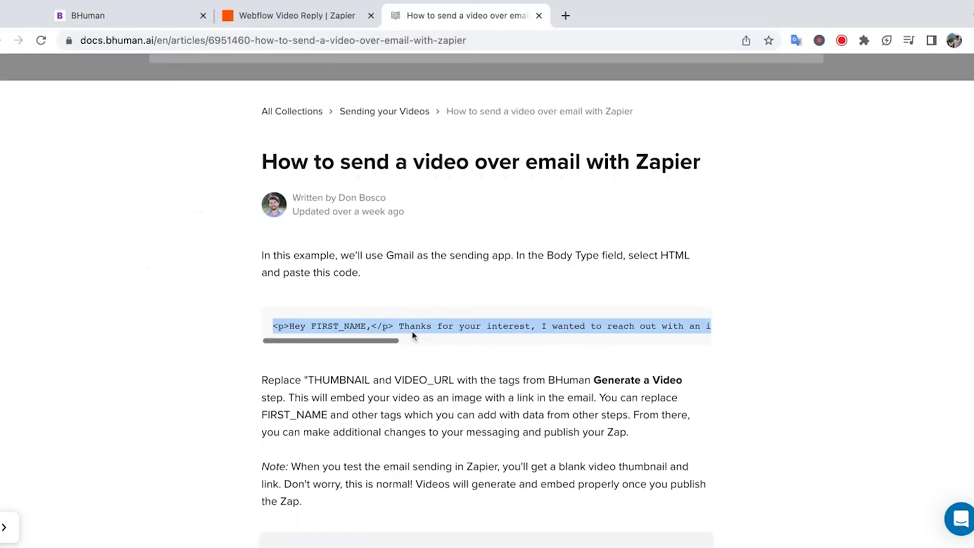
{"action": "left_click", "coordinate": [295, 17]}
{"action": "left_click", "coordinate": [420, 293]}
- Paste the sample HTML email code into Body and remove the trailing empty line
{"action": "scroll", "coordinate": [420, 293], "scroll_direction": "down", "scroll_amount": 2}
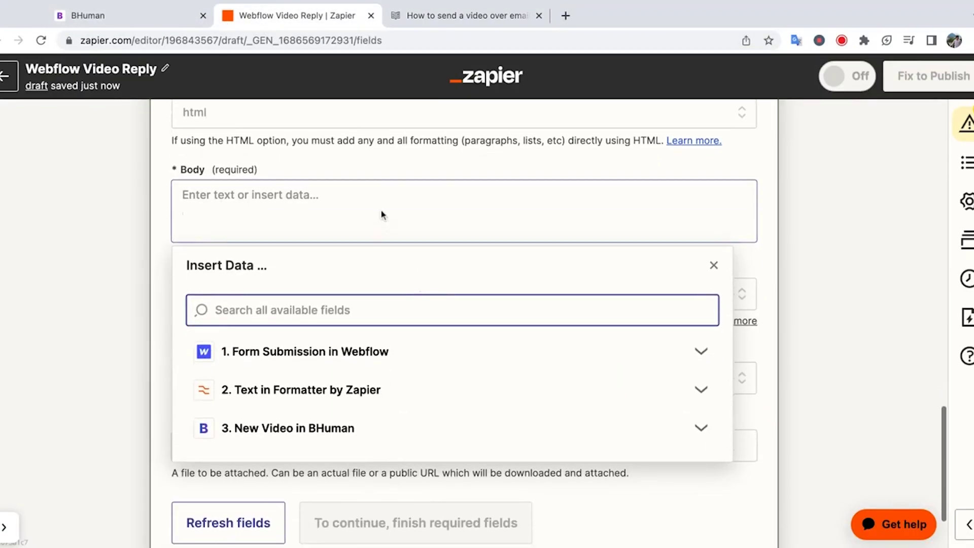
{"action": "type", "text": "<p>Hey FIRST_NAME,</p> Thanks for your interest, I wanted to reach out with an impromptu video message to say hi! <p><a href=\"VIDEO_URL\"><img alt=\"\" height=\"180px\" src=\"THUMBNAIL\" width=\"320px\" /></a></p> <a href=\"VIDEO_URL\">Watch here</a> <p>Talk soon,<p> <Don>"}
{"action": "key", "text": "BackSpace"}
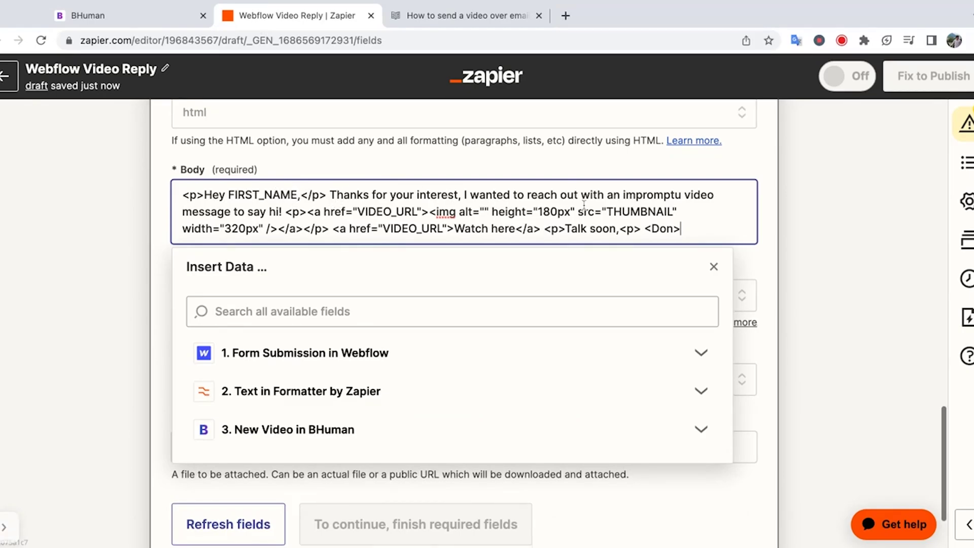
{"action": "left_click_drag", "start_coordinate": [293, 212], "coordinate": [604, 230]}
{"action": "left_click", "coordinate": [294, 210]}
{"action": "left_click", "coordinate": [605, 229]}
- Replace the FIRST_NAME placeholder with the Formatter step's Output
{"action": "double_click", "coordinate": [294, 192]}
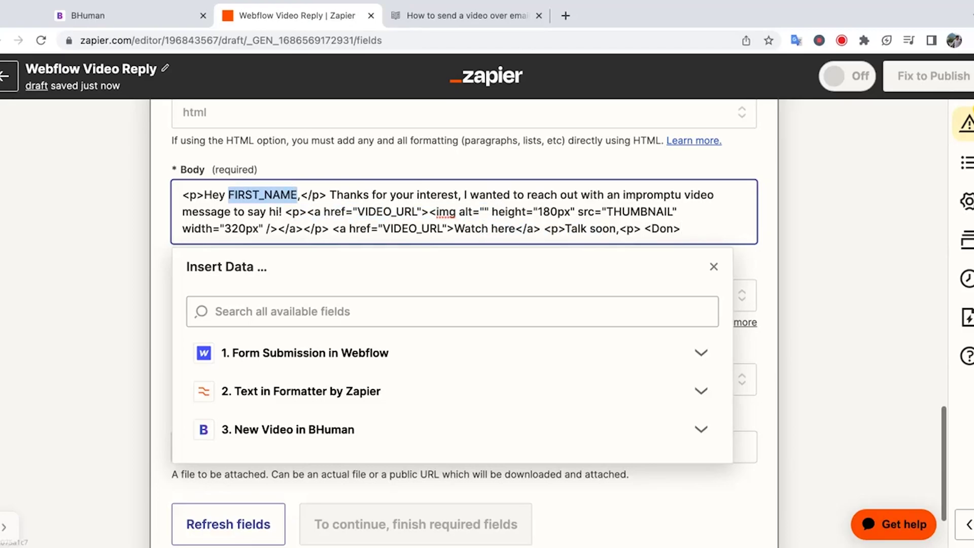
{"action": "left_click", "coordinate": [404, 211]}
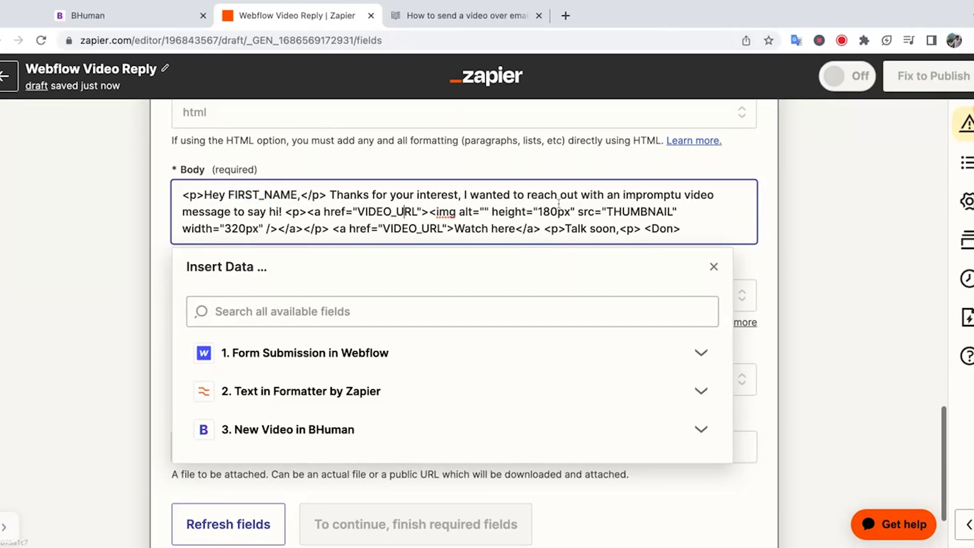
{"action": "double_click", "coordinate": [299, 194]}
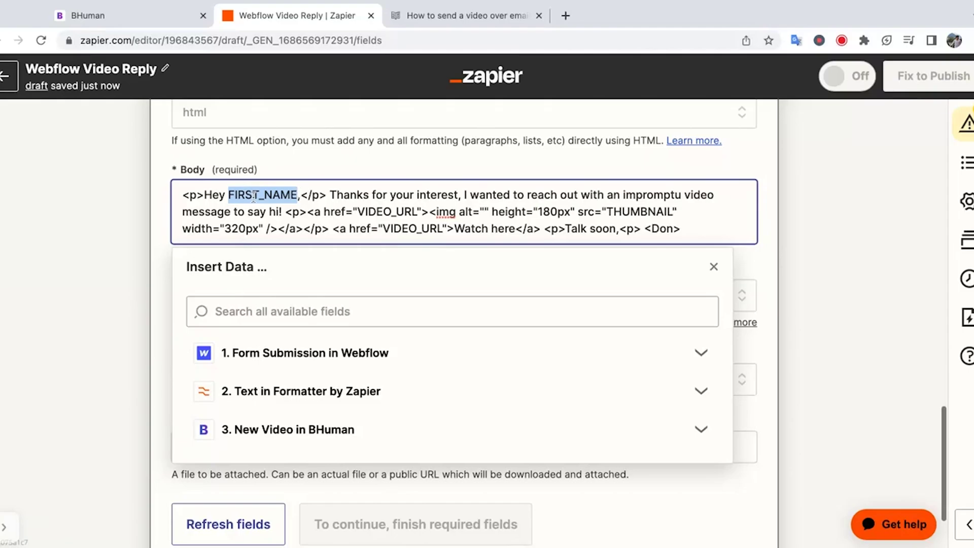
{"action": "left_click", "coordinate": [302, 391]}
{"action": "left_click", "coordinate": [274, 457]}
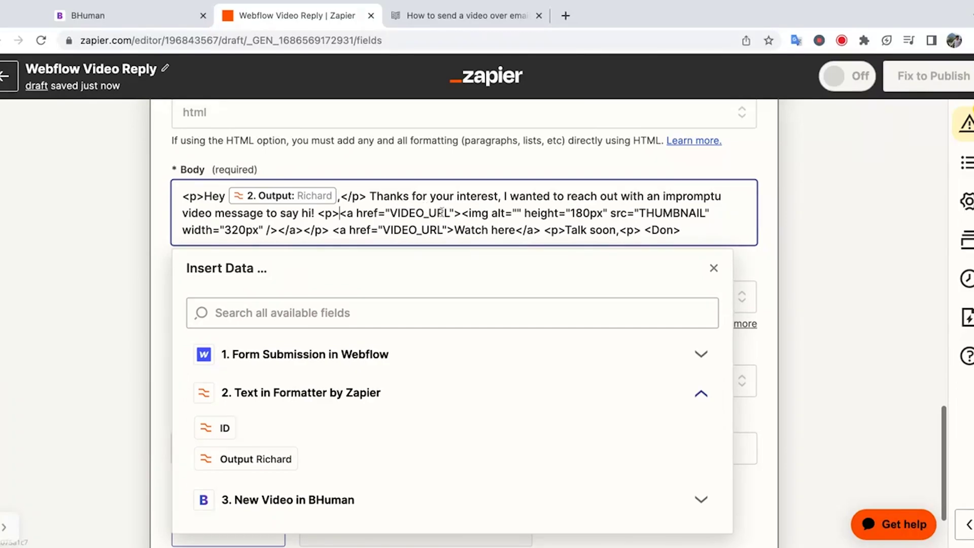
- Replace the first VIDEO_URL with BHuman's Video Url and THUMBNAIL with BHuman's Thumbnail
{"action": "double_click", "coordinate": [393, 213]}
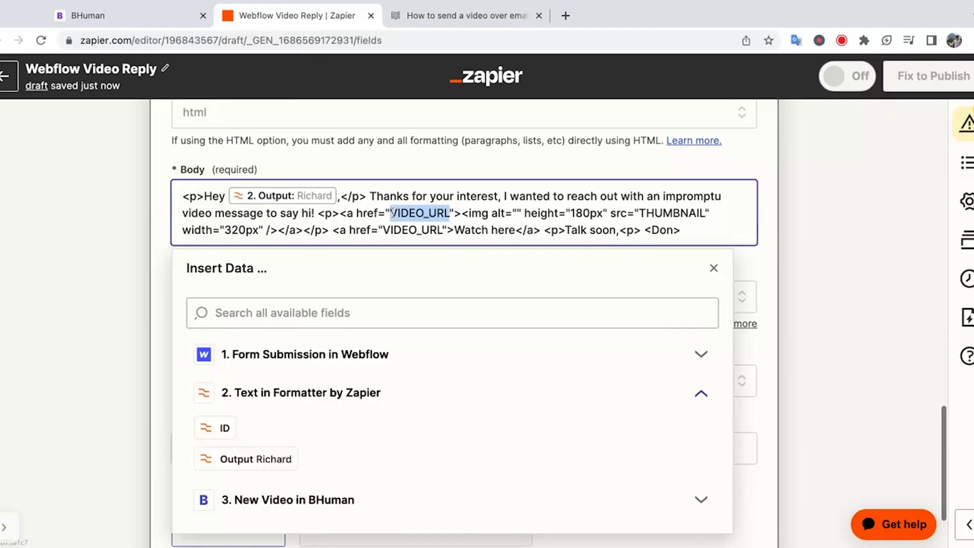
{"action": "left_click", "coordinate": [311, 499]}
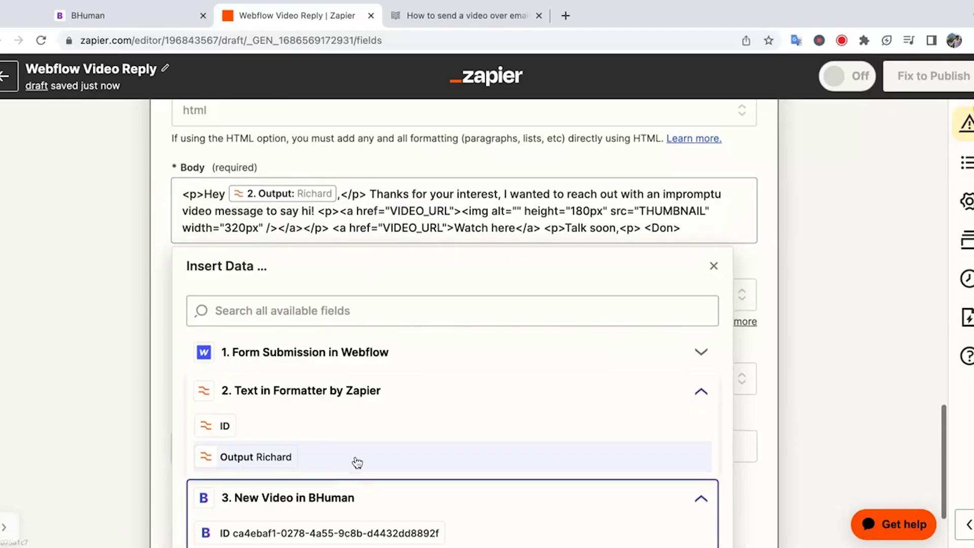
{"action": "scroll", "coordinate": [355, 462], "scroll_direction": "down", "scroll_amount": 2}
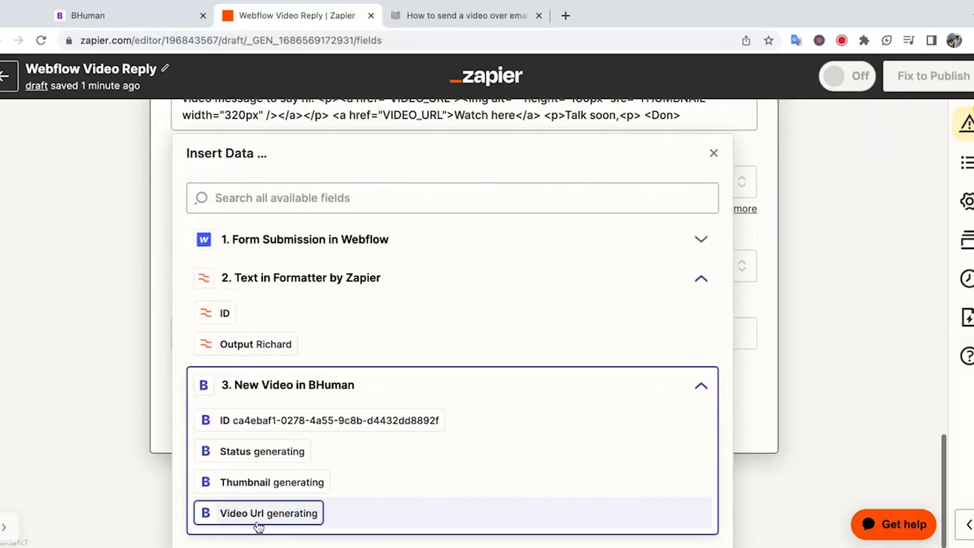
{"action": "left_click", "coordinate": [287, 513]}
{"action": "scroll", "coordinate": [654, 304], "scroll_direction": "down", "scroll_amount": 2}
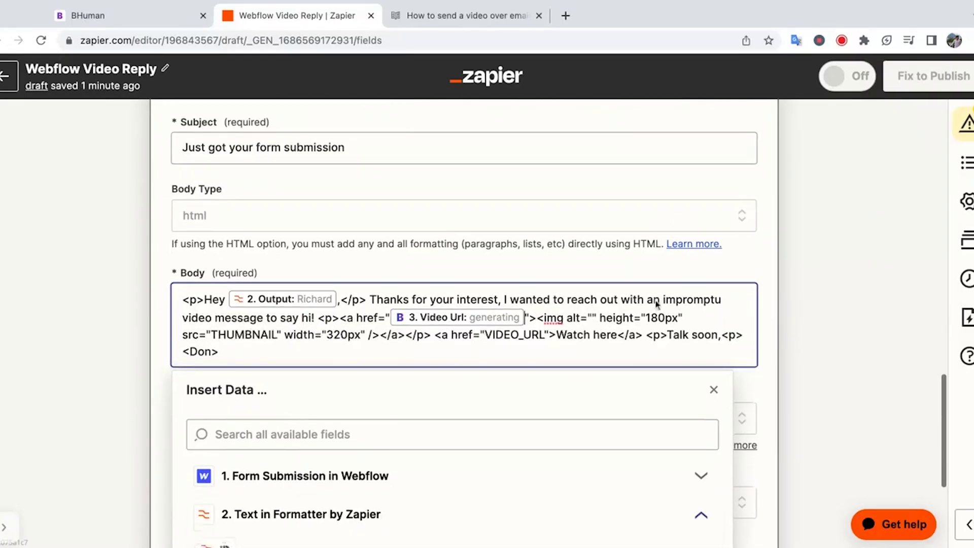
{"action": "left_click_drag", "start_coordinate": [279, 281], "coordinate": [211, 280]}
{"action": "scroll", "coordinate": [296, 322], "scroll_direction": "down", "scroll_amount": 3}
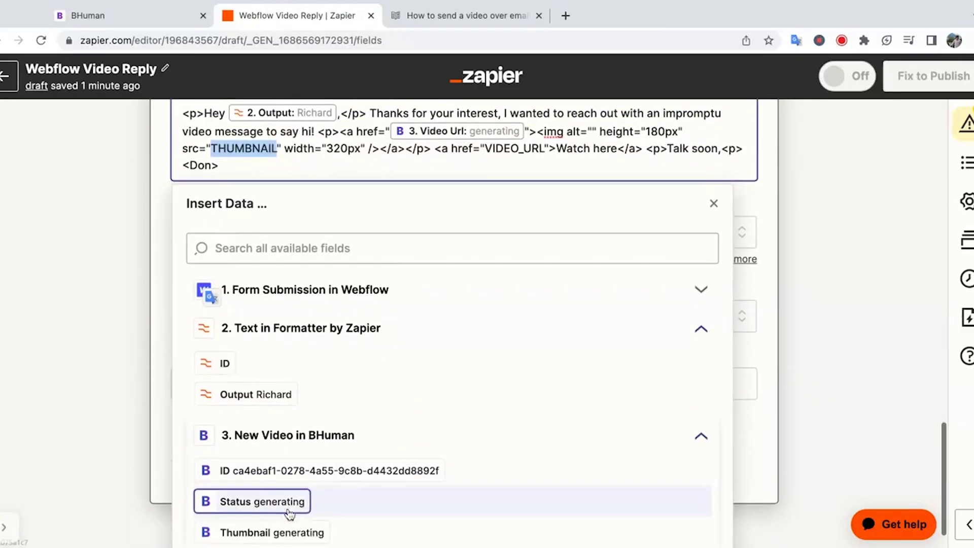
{"action": "left_click", "coordinate": [278, 531]}
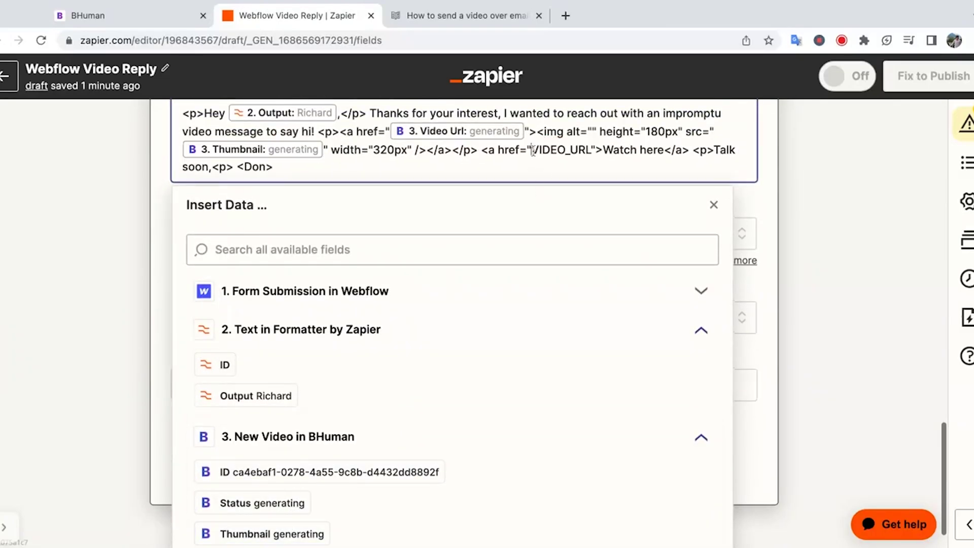
- Replace the second VIDEO_URL with BHuman's Video Url and review the finished body
{"action": "left_click_drag", "start_coordinate": [532, 151], "coordinate": [592, 150]}
{"action": "scroll", "coordinate": [468, 355], "scroll_direction": "down", "scroll_amount": 1}
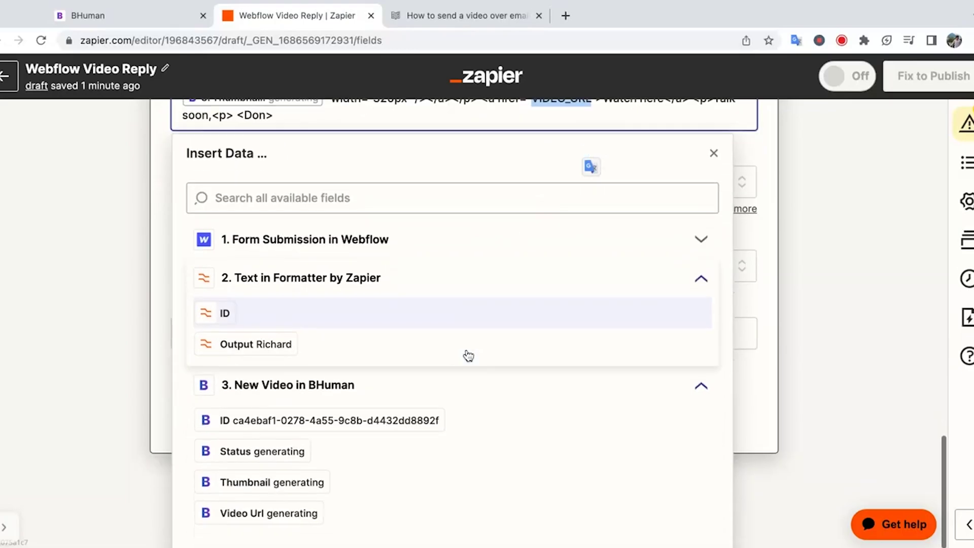
{"action": "left_click", "coordinate": [282, 512]}
{"action": "left_click", "coordinate": [836, 346]}
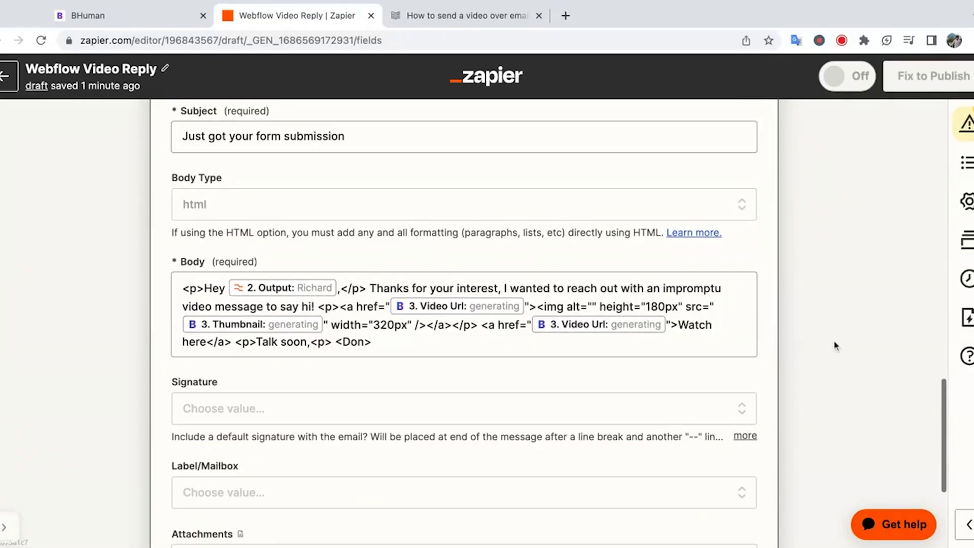
{"action": "scroll", "coordinate": [785, 348], "scroll_direction": "down", "scroll_amount": 1}
{"action": "left_click", "coordinate": [713, 314]}
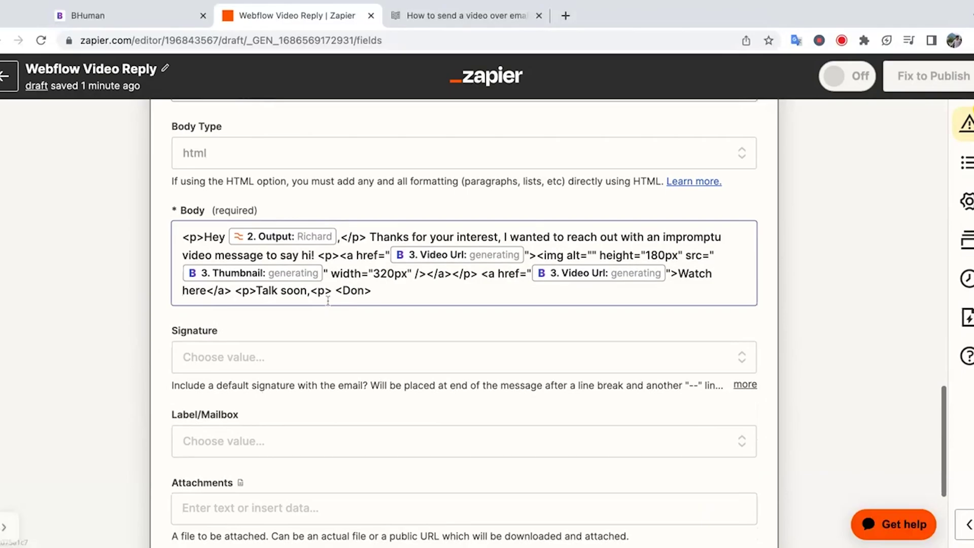
{"action": "left_click", "coordinate": [115, 357]}
{"action": "scroll", "coordinate": [112, 357], "scroll_direction": "down", "scroll_amount": 3}
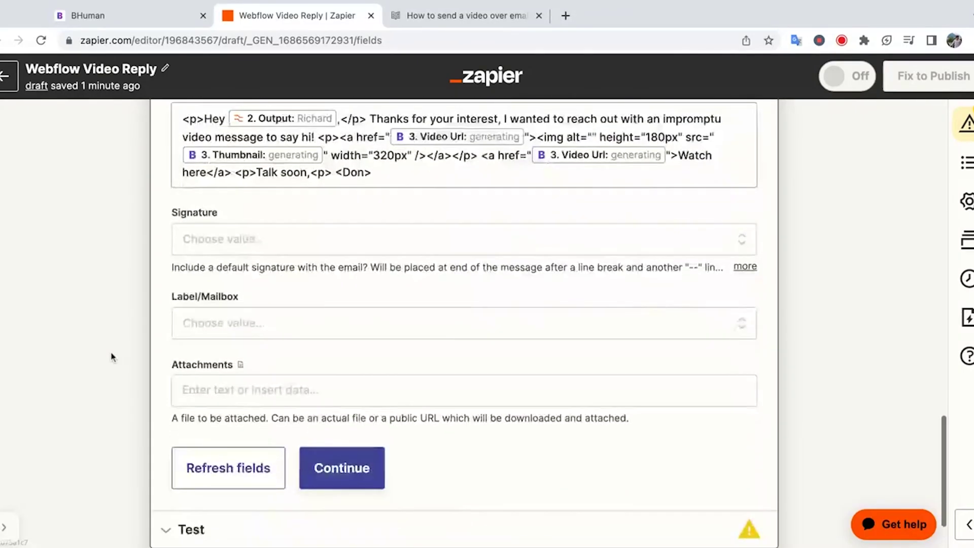
- Test the Gmail step, sending the 'Just got your form submission' email with its Watch here link
{"action": "left_click", "coordinate": [344, 468]}
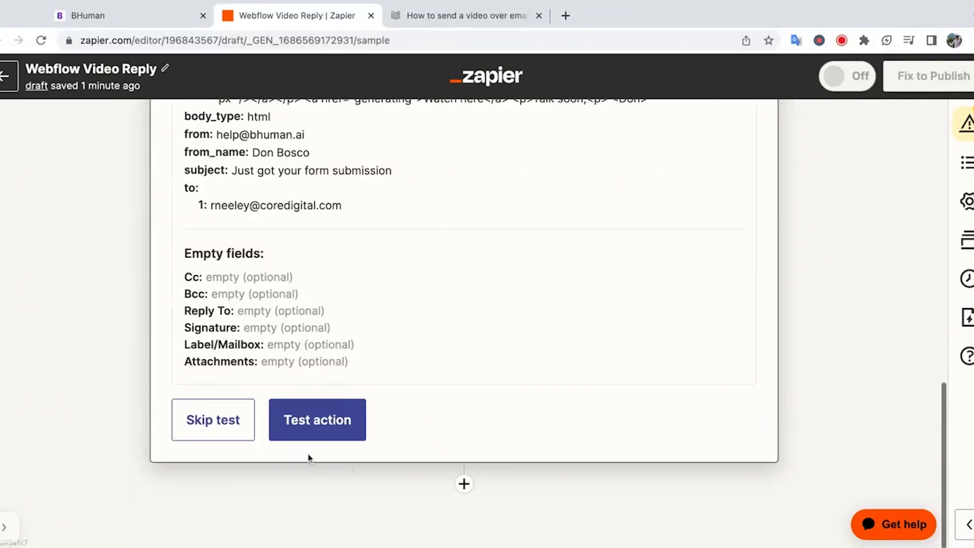
{"action": "left_click", "coordinate": [325, 438]}
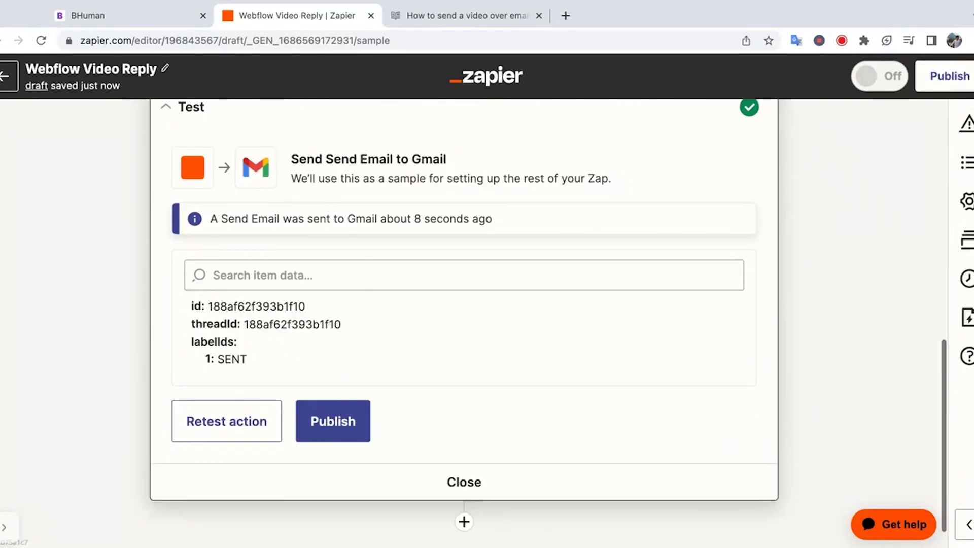
{"action": "scroll", "coordinate": [464, 304], "scroll_direction": "up", "scroll_amount": 10}
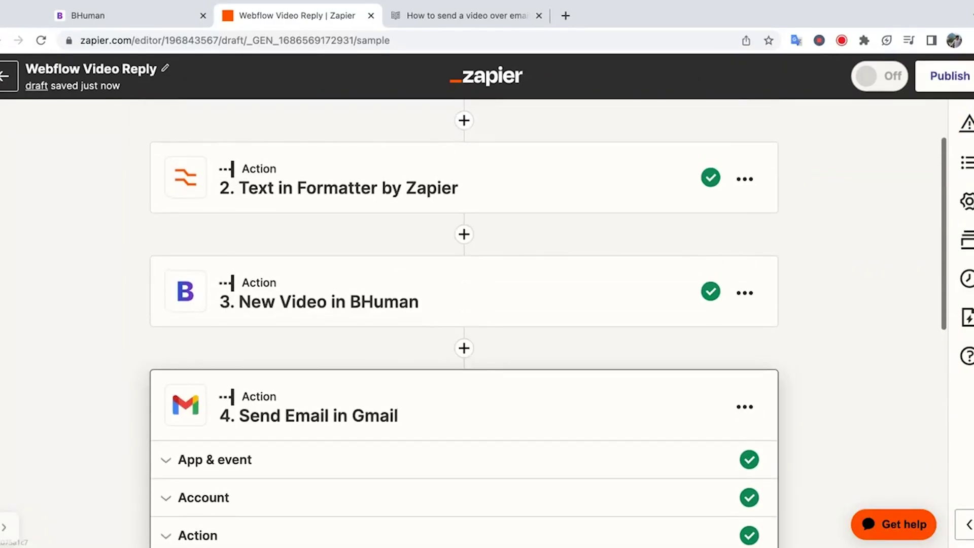
{"action": "scroll", "coordinate": [464, 305], "scroll_direction": "down", "scroll_amount": 3}
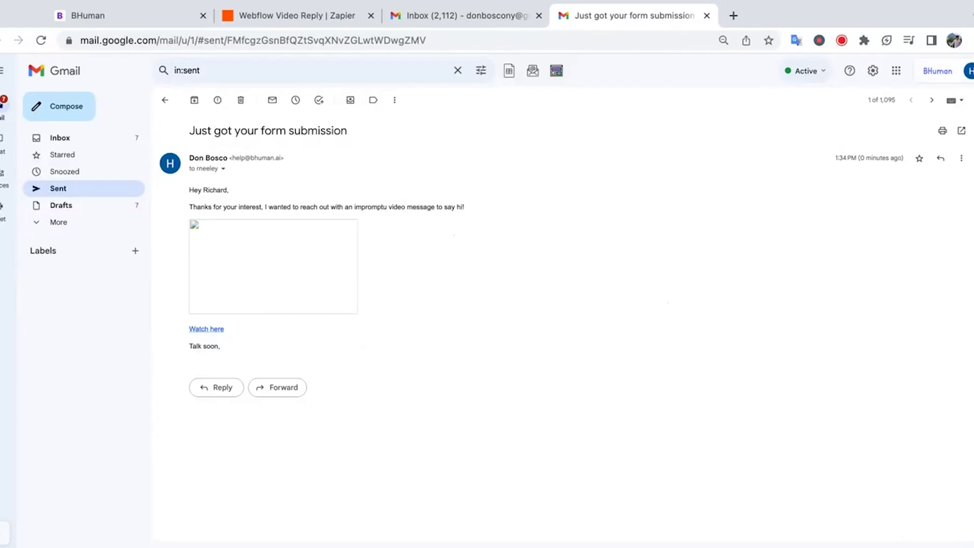
- Publish the Webflow Video Reply zap and dismiss the 'Your Zap is on!' message
{"action": "left_click", "coordinate": [289, 16]}
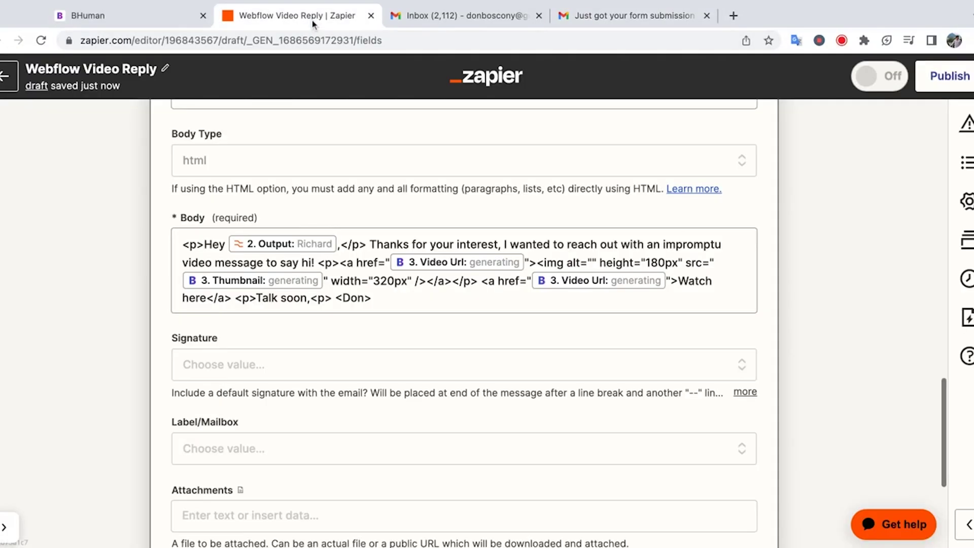
{"action": "left_click", "coordinate": [941, 82]}
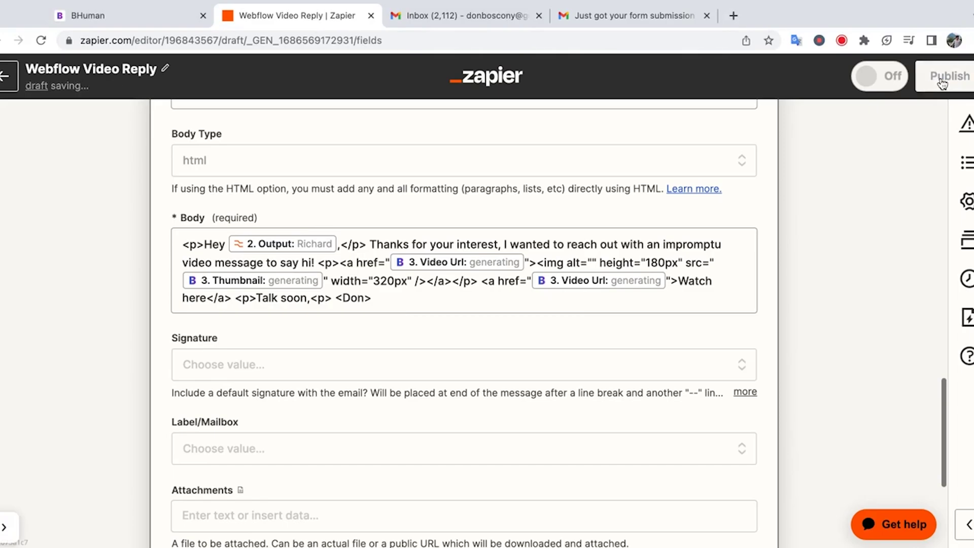
{"action": "left_click", "coordinate": [626, 15]}
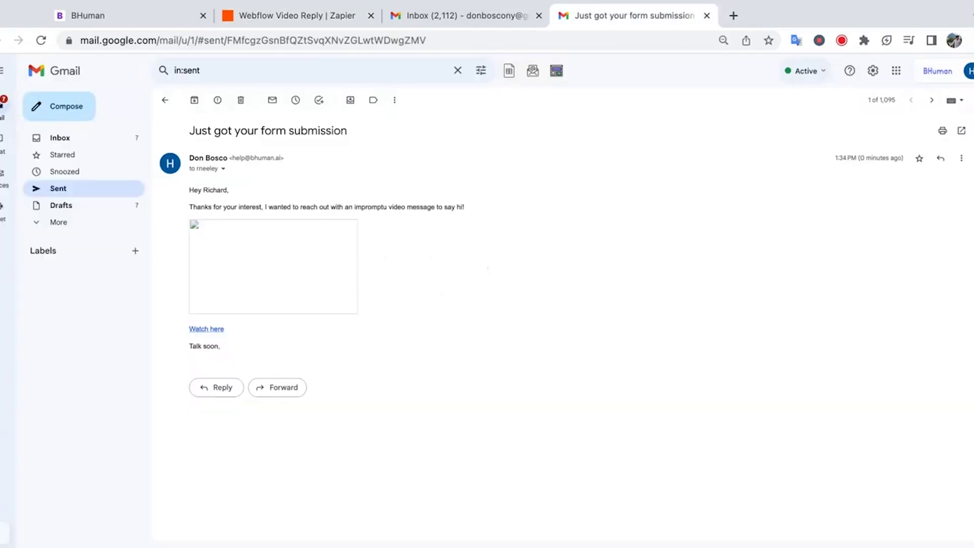
{"action": "left_click", "coordinate": [310, 16]}
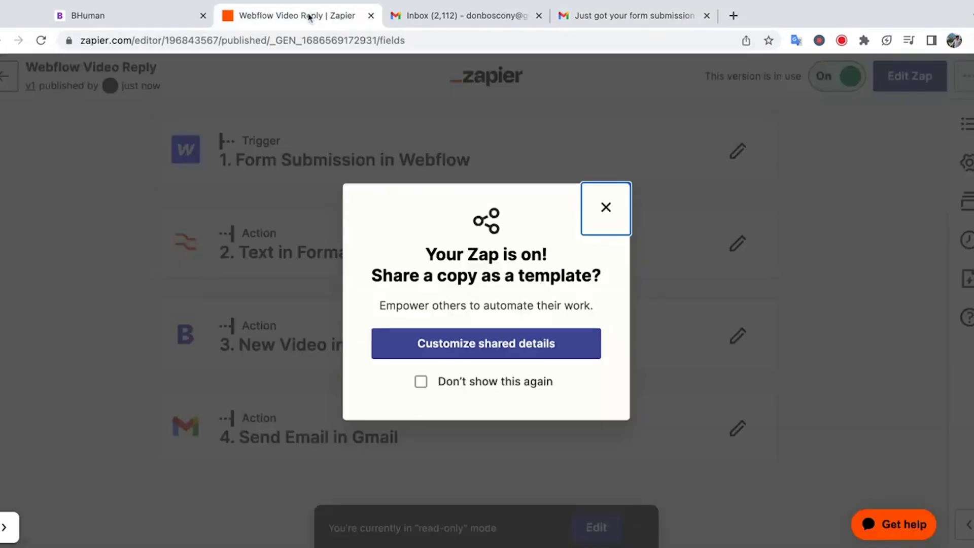
{"action": "left_click", "coordinate": [605, 204]}
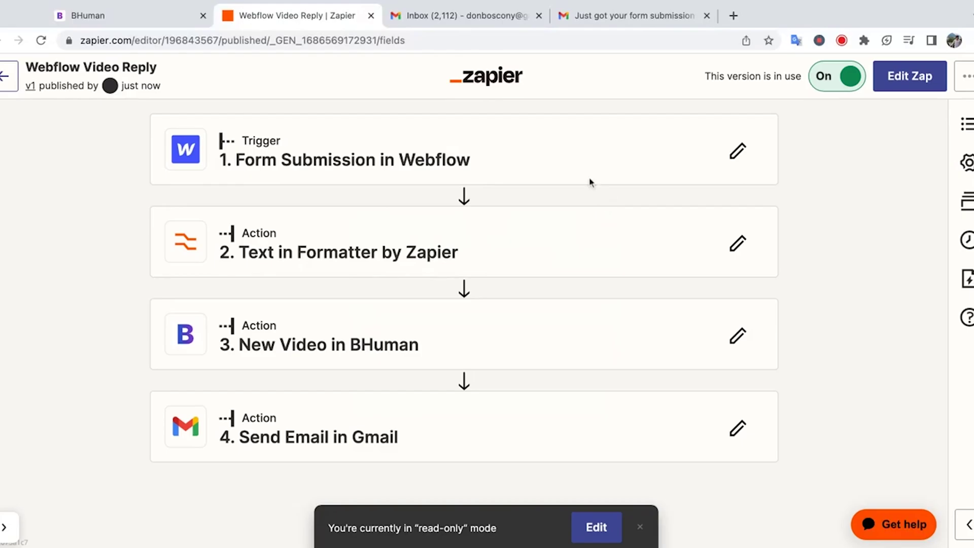
{"action": "left_click", "coordinate": [733, 15]}
- Load bhuman.ai, go to the contact form, and begin entering a name
{"action": "type", "text": "bhum"}
{"action": "key", "text": "Return"}
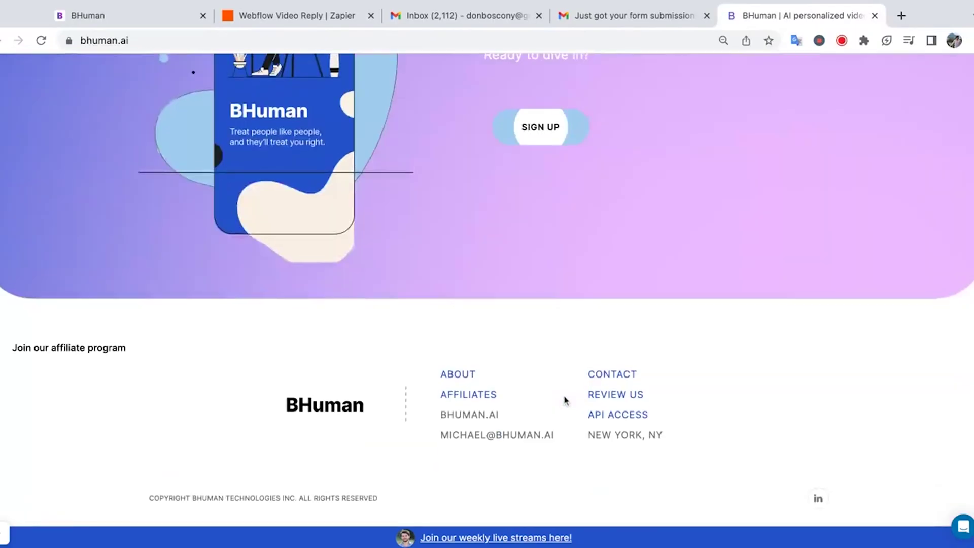
{"action": "left_click", "coordinate": [604, 394]}
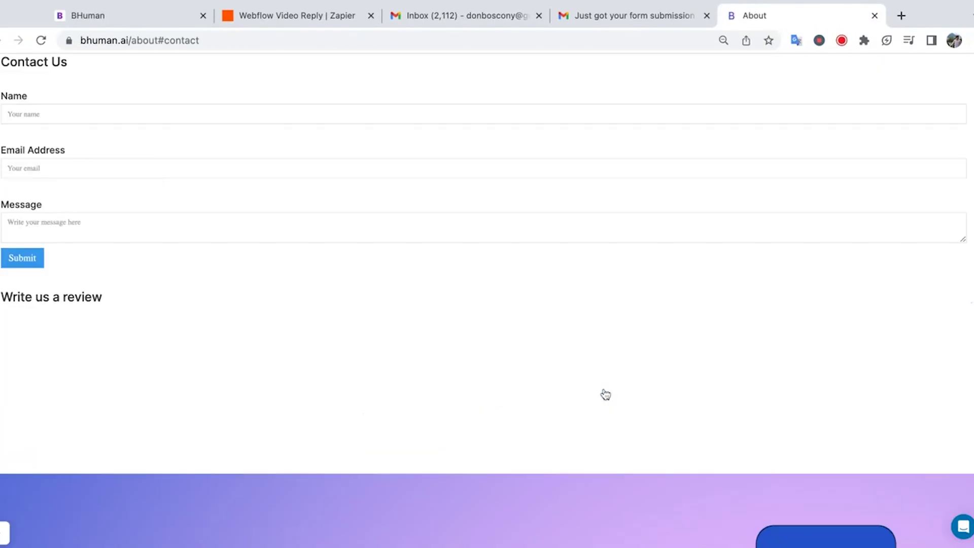
{"action": "left_click", "coordinate": [161, 154]}
{"action": "type", "text": "D"}
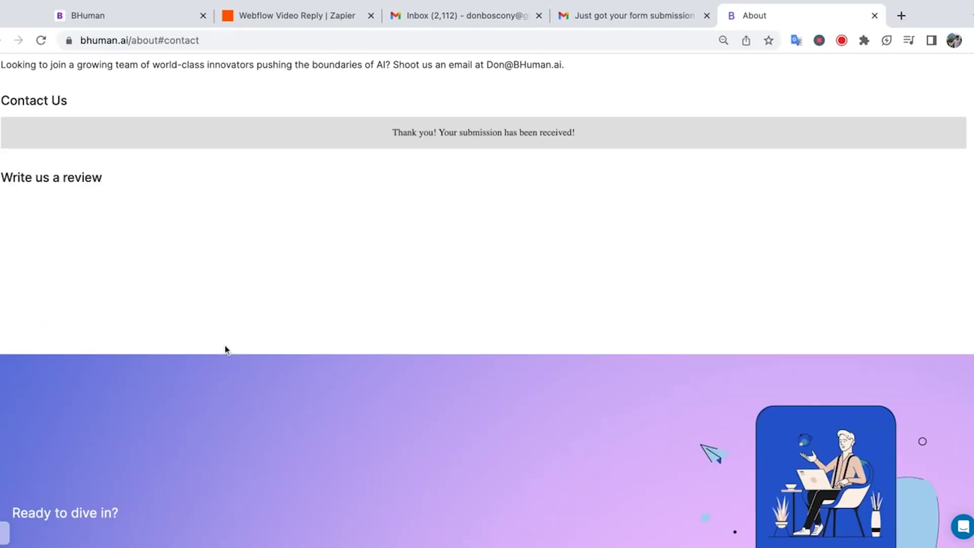
{"action": "scroll", "coordinate": [226, 350], "scroll_direction": "up", "scroll_amount": 2}
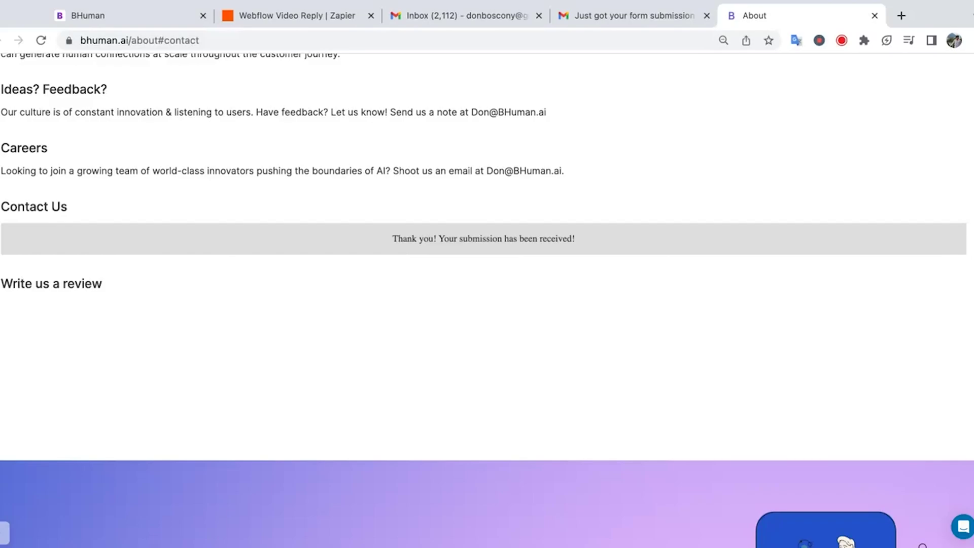
- Switch back to the Webflow Video Reply zap tab in Zapier
{"action": "key", "text": "super+2"}
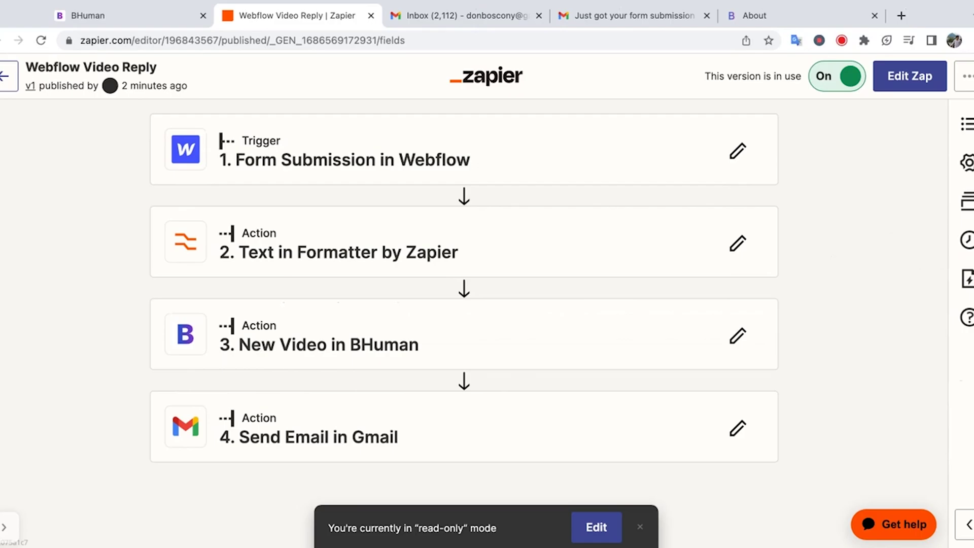
- Open the zap's run history and the details of the delayed Webflow Video Reply run
{"action": "left_click", "coordinate": [963, 239]}
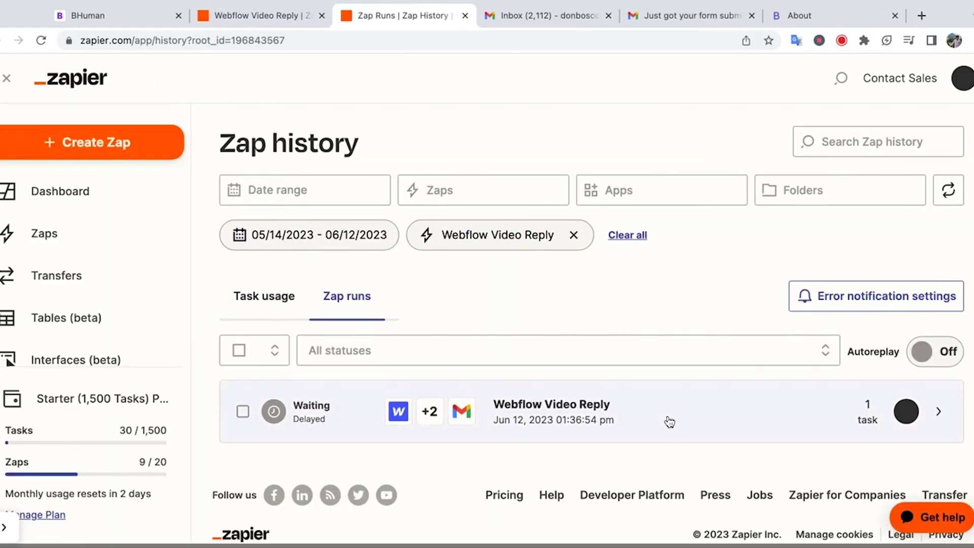
{"action": "left_click", "coordinate": [337, 420]}
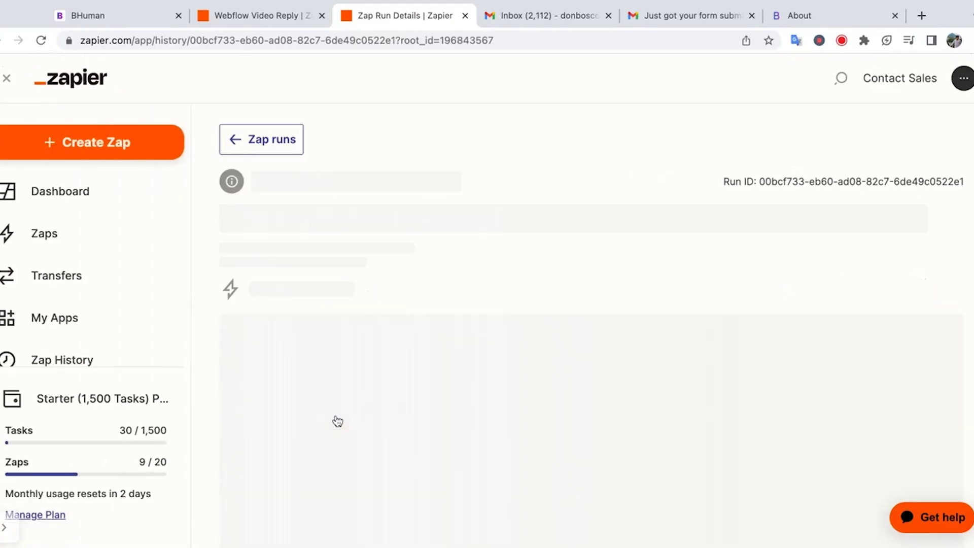
{"action": "scroll", "coordinate": [531, 398], "scroll_direction": "down", "scroll_amount": 4}
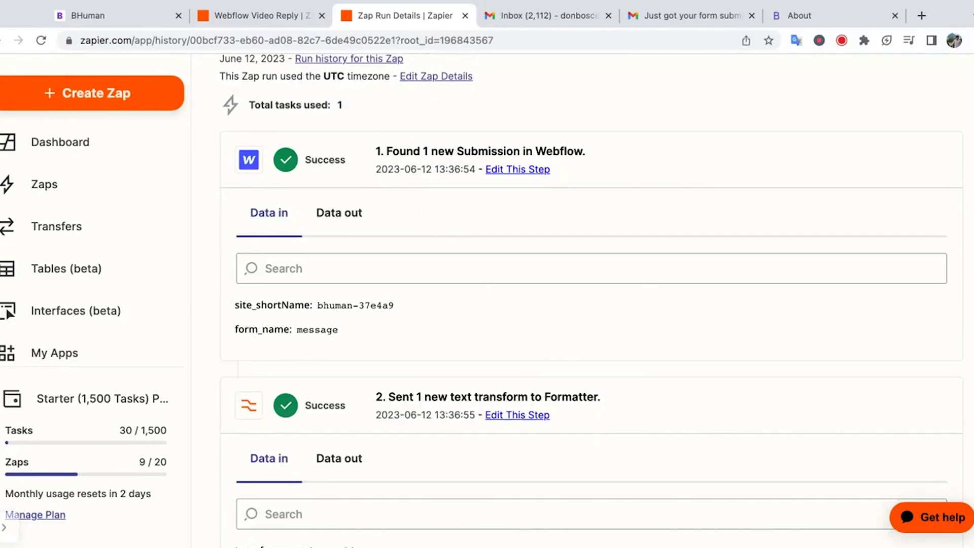
{"action": "scroll", "coordinate": [443, 331], "scroll_direction": "down", "scroll_amount": 5}
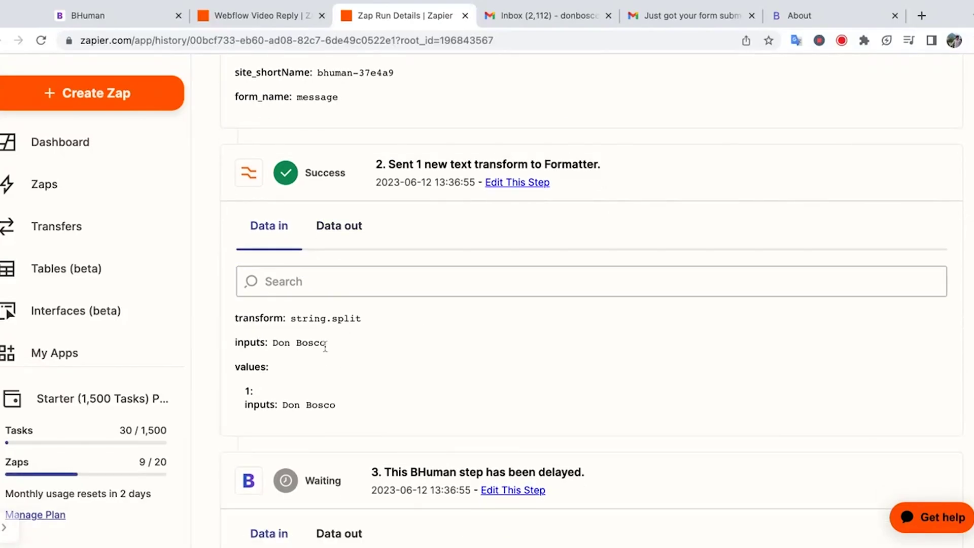
{"action": "scroll", "coordinate": [323, 355], "scroll_direction": "down", "scroll_amount": 2}
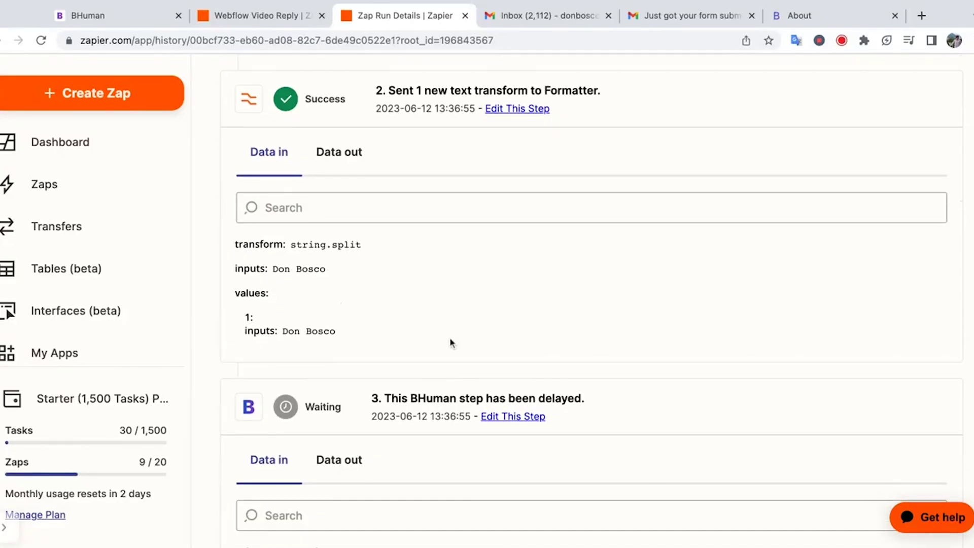
{"action": "scroll", "coordinate": [450, 341], "scroll_direction": "down", "scroll_amount": 3}
{"action": "scroll", "coordinate": [449, 304], "scroll_direction": "up", "scroll_amount": 2}
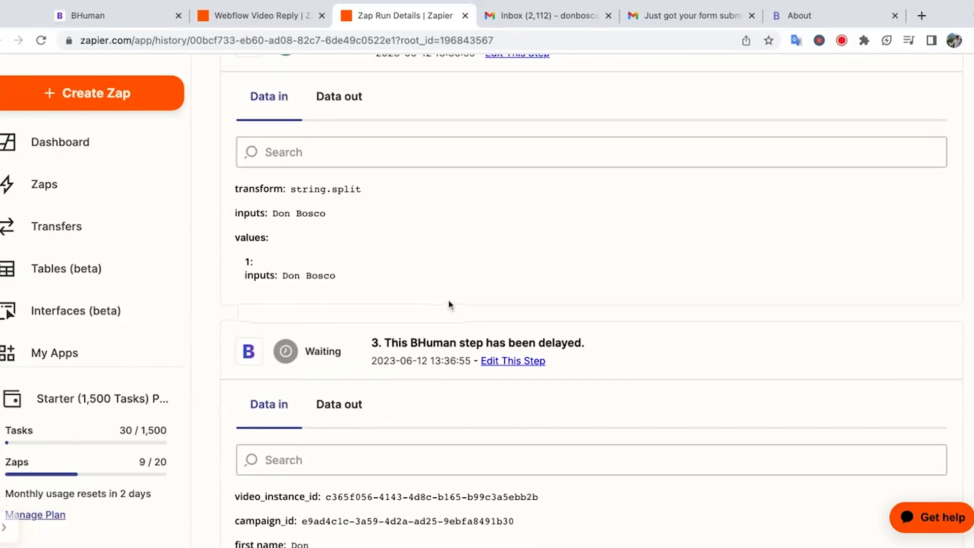
- Inspect the Formatter step's output and the BHuman step's output and input data
{"action": "left_click", "coordinate": [359, 116]}
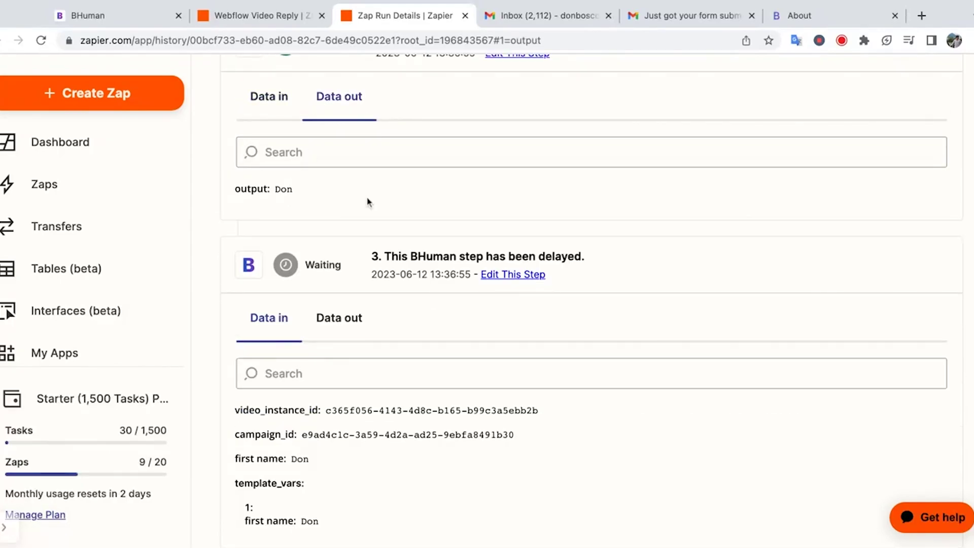
{"action": "scroll", "coordinate": [368, 202], "scroll_direction": "down", "scroll_amount": 3}
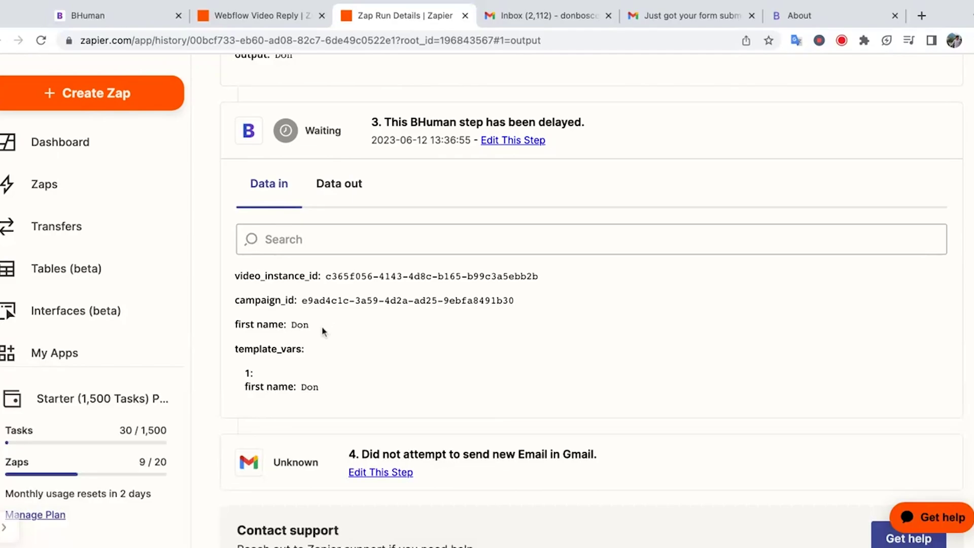
{"action": "left_click", "coordinate": [339, 187]}
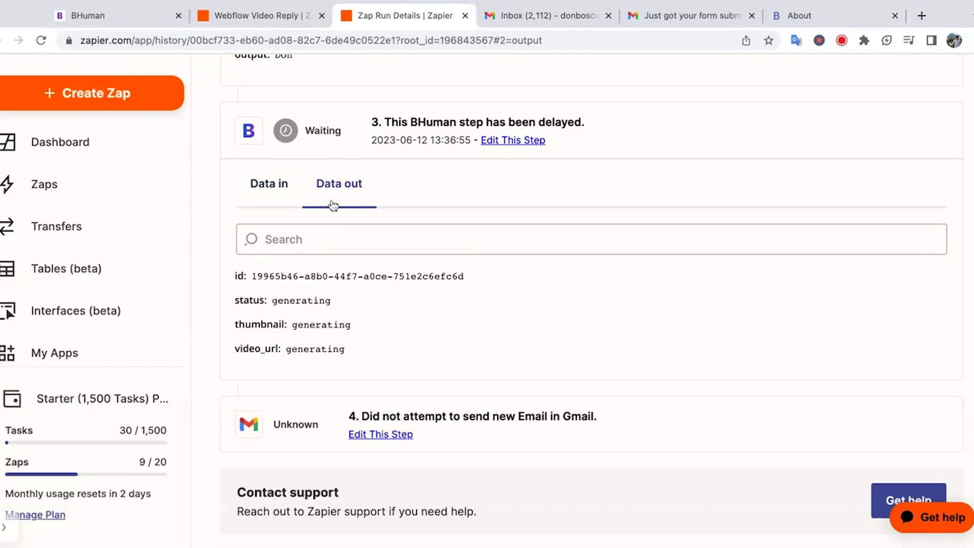
{"action": "left_click_drag", "start_coordinate": [345, 350], "coordinate": [264, 280]}
{"action": "left_click", "coordinate": [378, 366]}
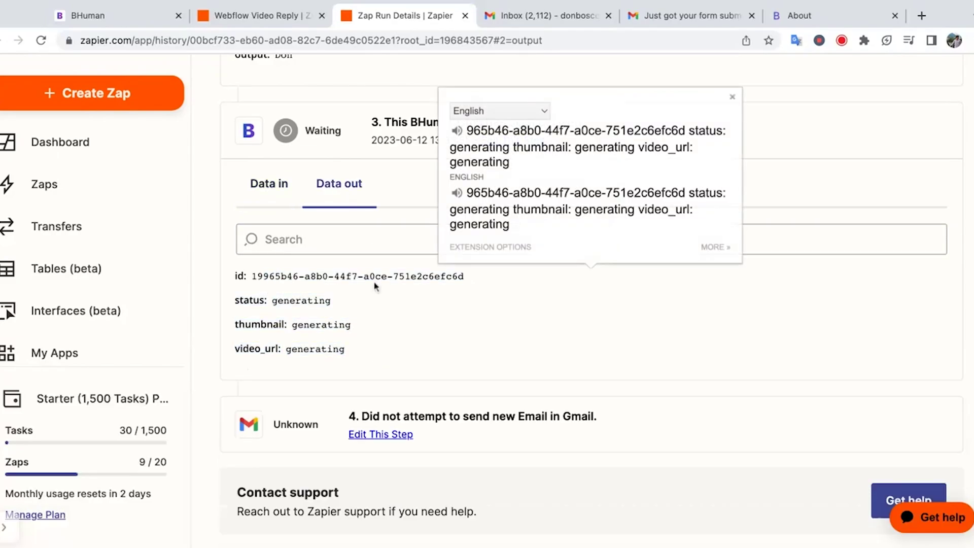
{"action": "left_click", "coordinate": [406, 350]}
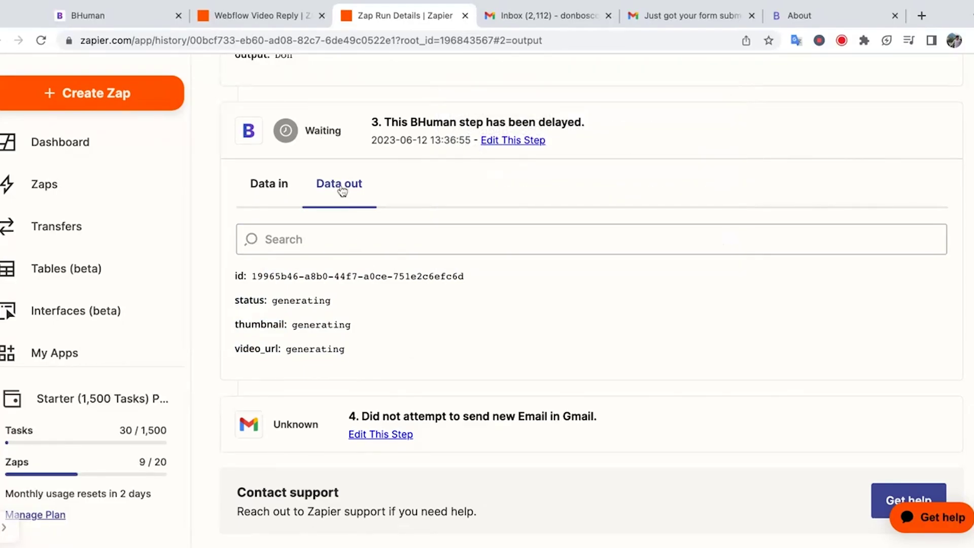
{"action": "left_click", "coordinate": [278, 189]}
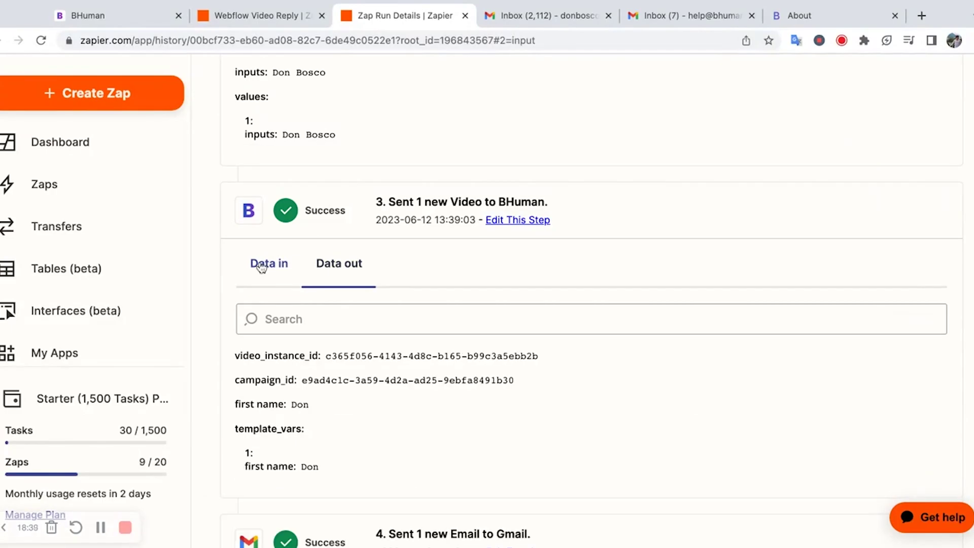
- Review the BHuman step's finished output, including the gif thumbnail link and mp4 video URL
{"action": "left_click", "coordinate": [345, 273]}
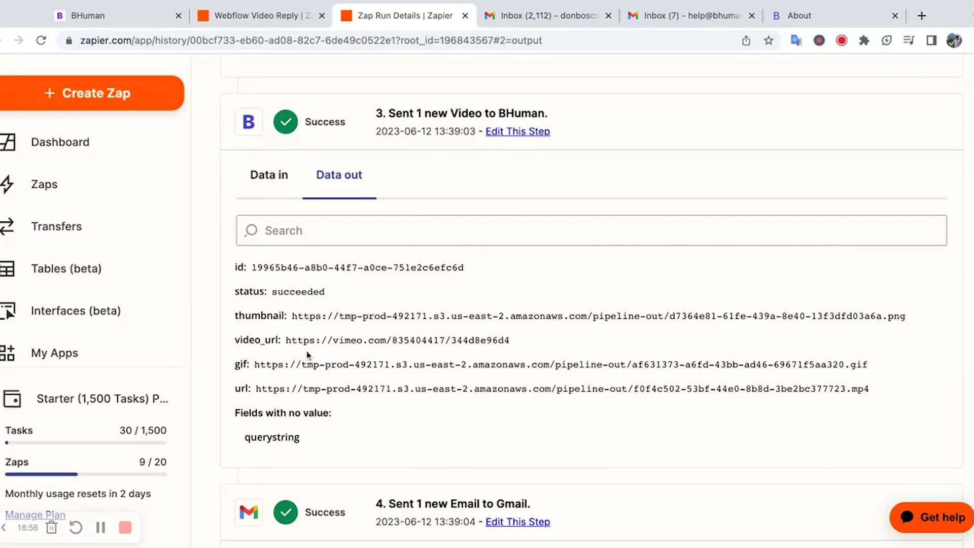
{"action": "left_click_drag", "start_coordinate": [303, 364], "coordinate": [642, 363]}
{"action": "left_click", "coordinate": [641, 363]}
{"action": "left_click_drag", "start_coordinate": [239, 388], "coordinate": [637, 408]}
{"action": "left_click", "coordinate": [637, 412]}
- Check the Gmail step's email body, then view the received form-submission email in Gmail
{"action": "scroll", "coordinate": [631, 414], "scroll_direction": "down", "scroll_amount": 6}
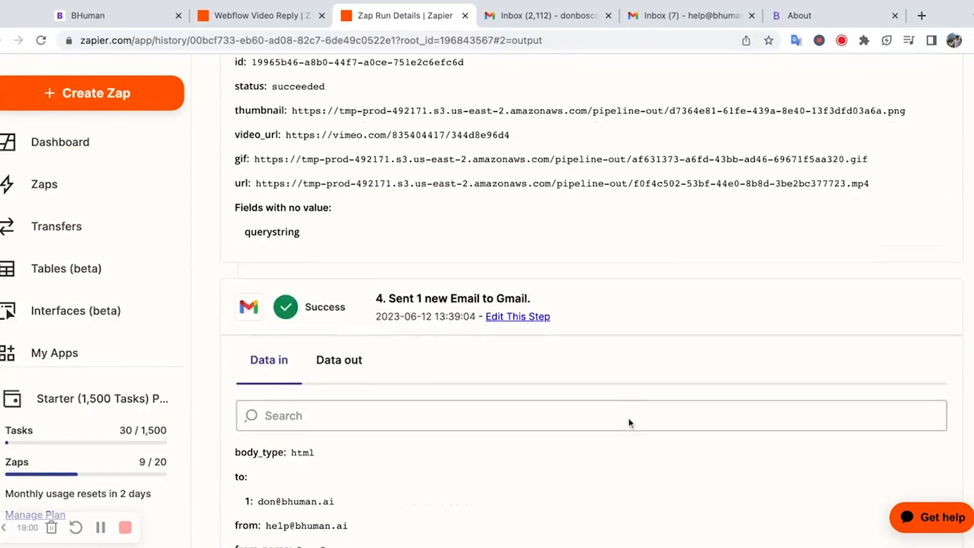
{"action": "scroll", "coordinate": [629, 411], "scroll_direction": "down", "scroll_amount": 2}
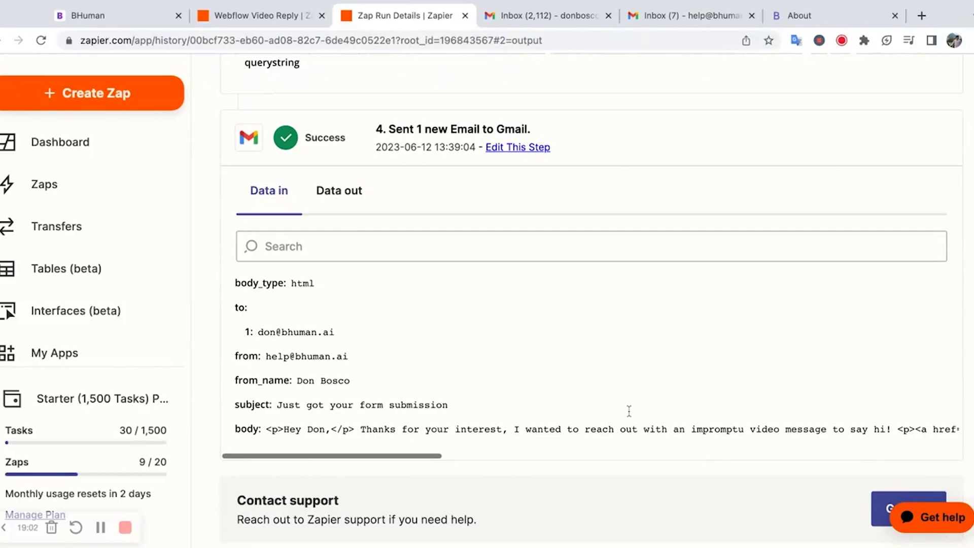
{"action": "scroll", "coordinate": [598, 415], "scroll_direction": "right", "scroll_amount": 10}
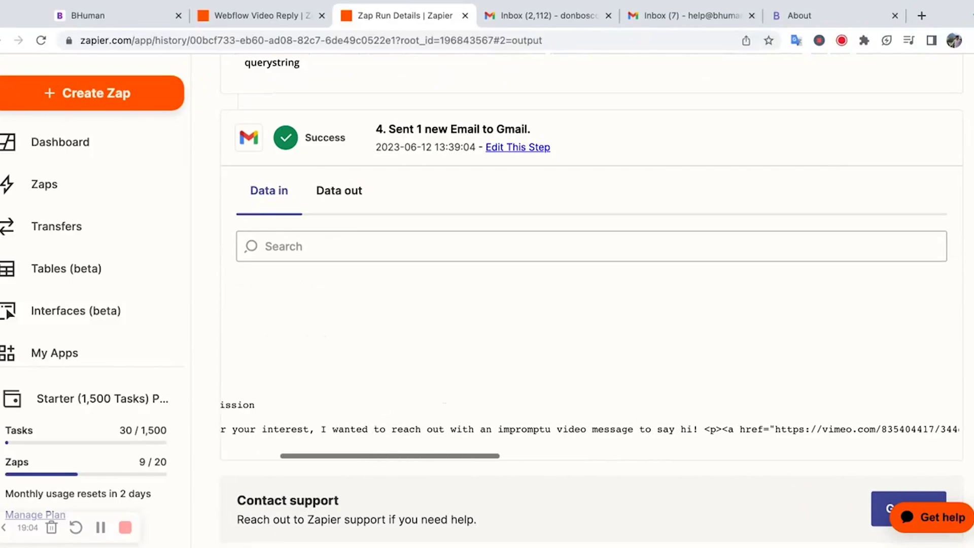
{"action": "scroll", "coordinate": [599, 416], "scroll_direction": "right", "scroll_amount": 10}
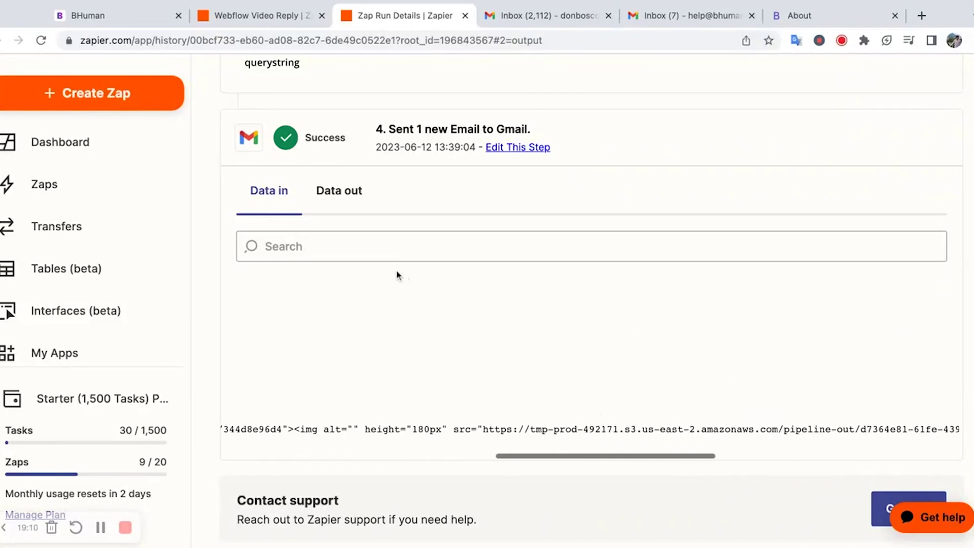
{"action": "left_click", "coordinate": [557, 16]}
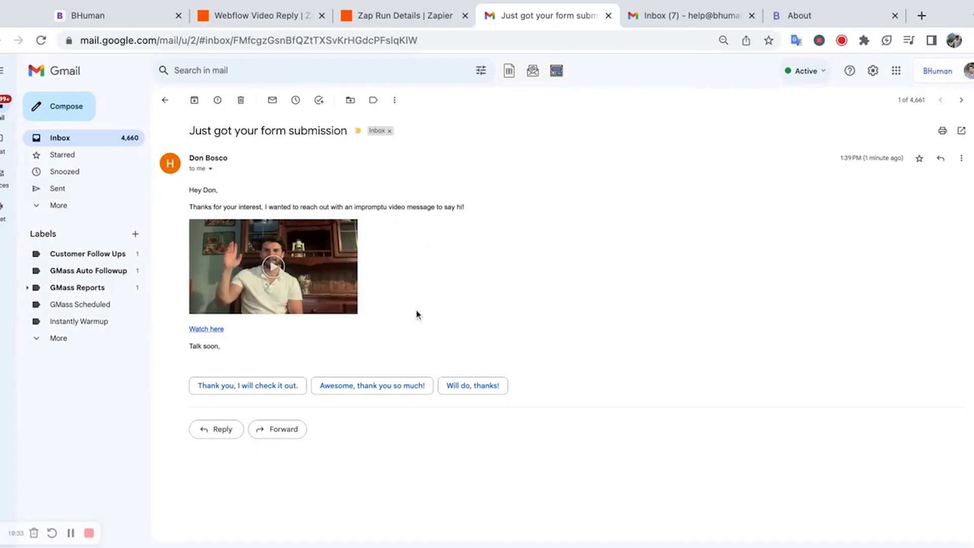
- Play the email's video thumbnail to open the personalized video on Vimeo
{"action": "left_click", "coordinate": [283, 268]}
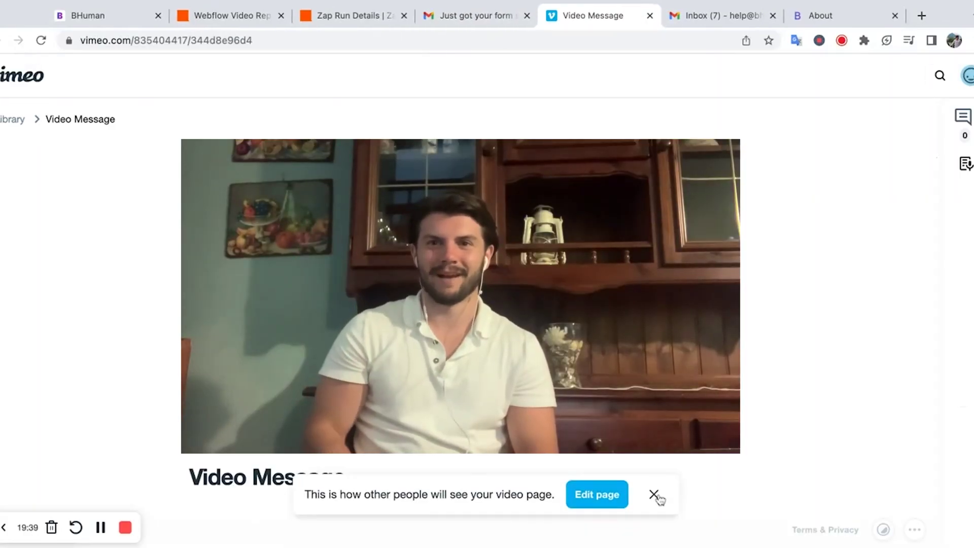
- Dismiss the Vimeo video page notice, watch the Video Message, and return to the Webflow Video Reply zap
{"action": "left_click", "coordinate": [653, 494]}
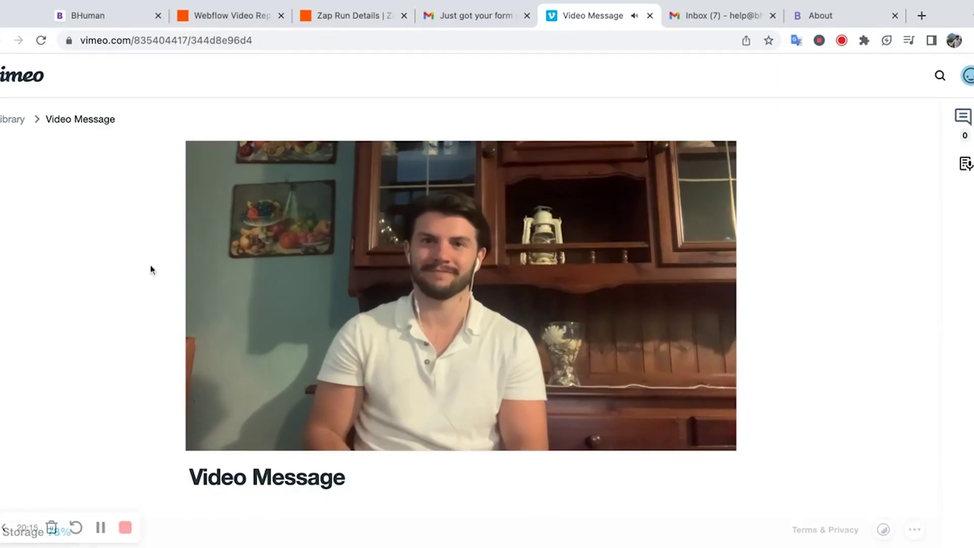
{"action": "left_click", "coordinate": [259, 18]}
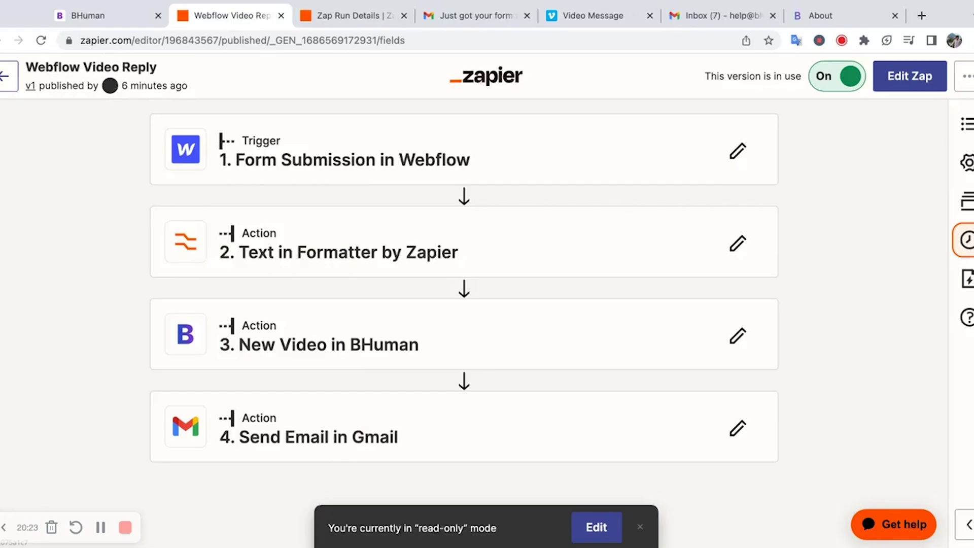
- Reload the BHuman About page to clear the contact form, then go back to the Webflow Video Reply zap
{"action": "left_click", "coordinate": [828, 19]}
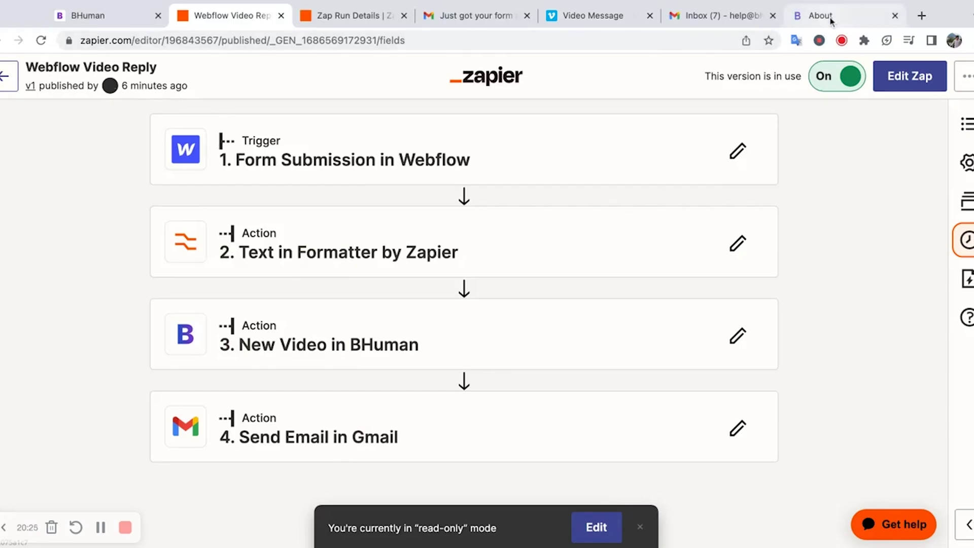
{"action": "scroll", "coordinate": [659, 133], "scroll_direction": "up", "scroll_amount": 2}
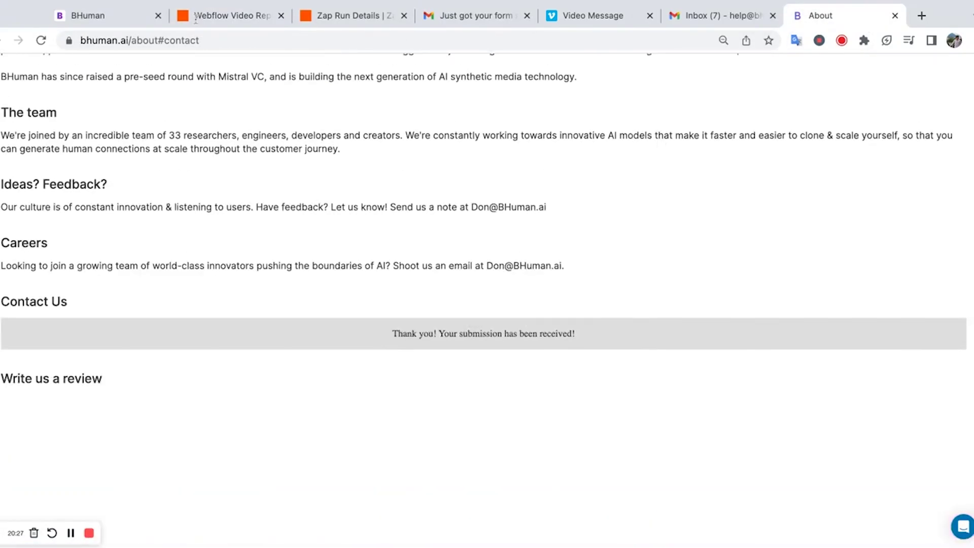
{"action": "left_click", "coordinate": [41, 42]}
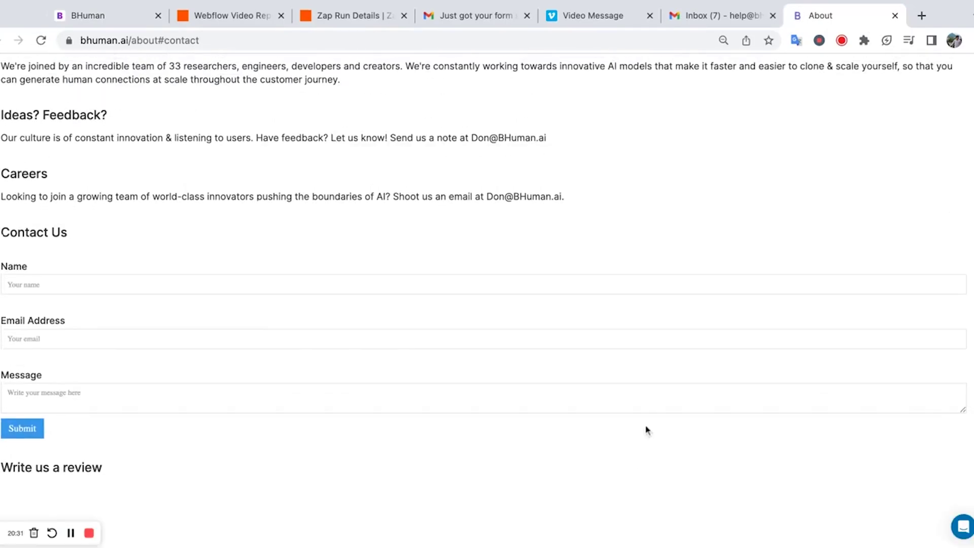
{"action": "left_click", "coordinate": [243, 20]}
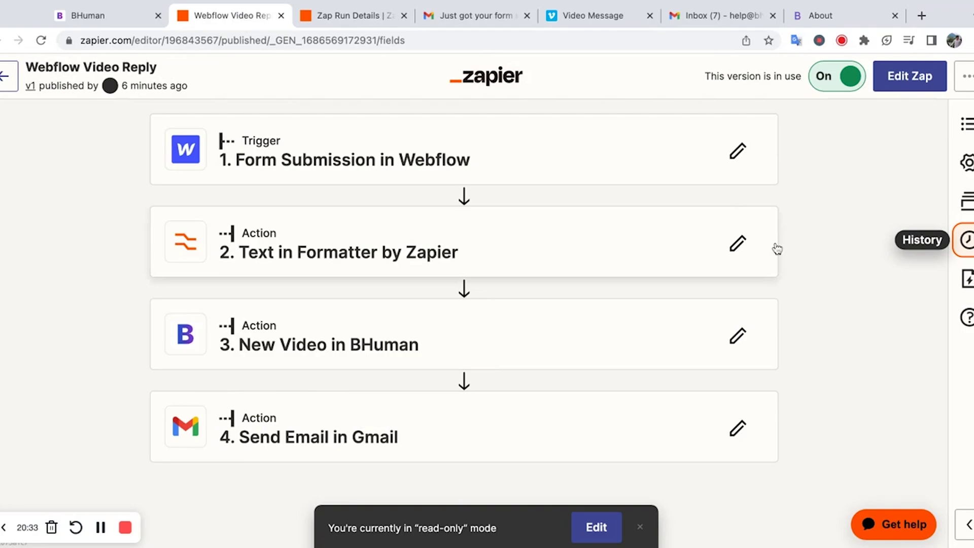